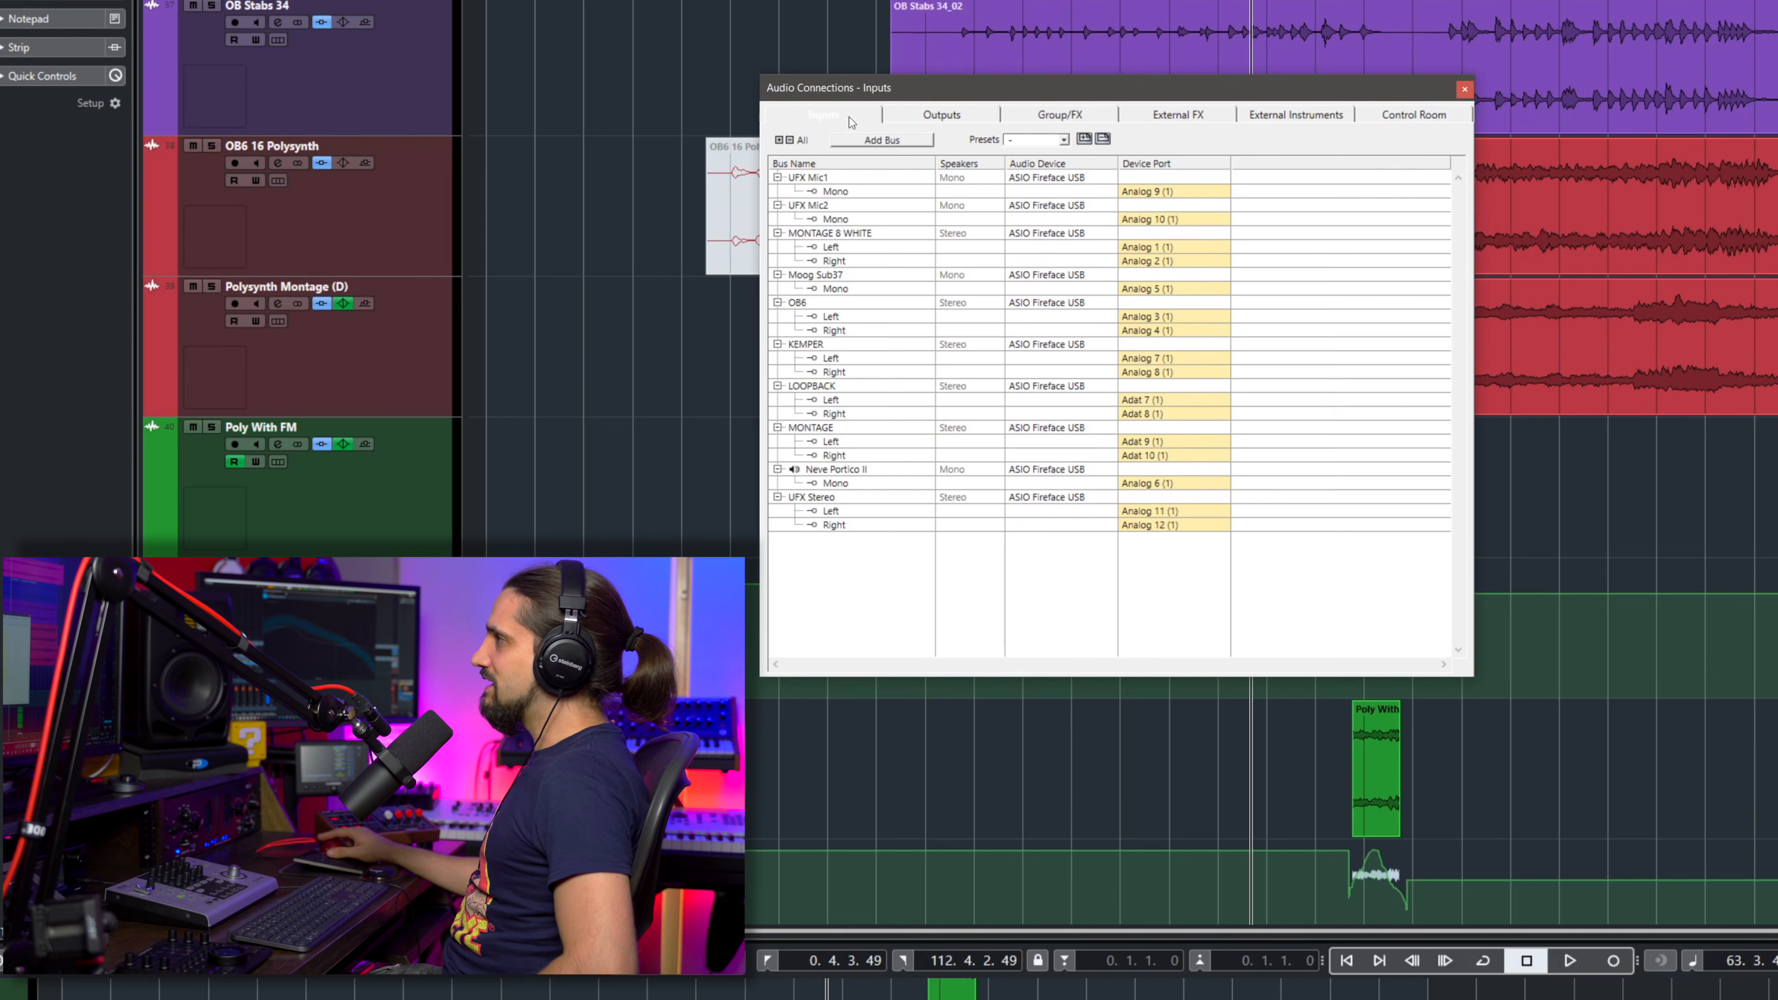
Examine the Control Room, output and input bus assignments in the Audio Connections window.
click(1403, 114)
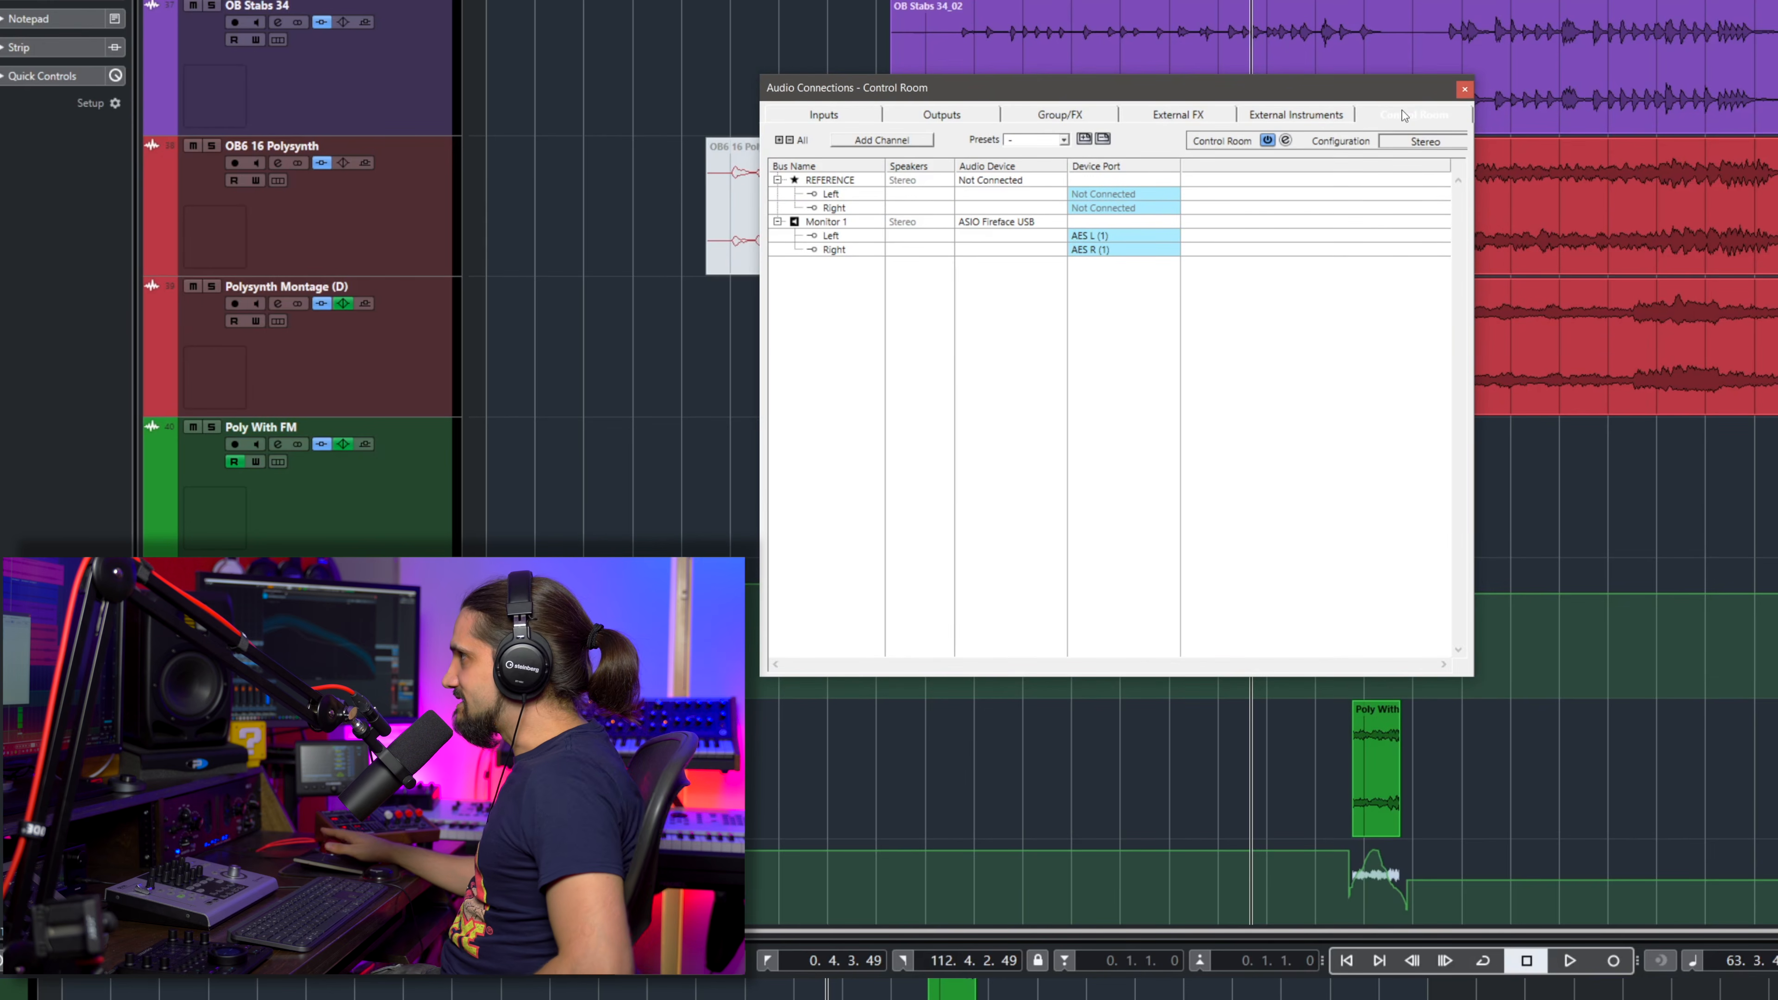
click(970, 117)
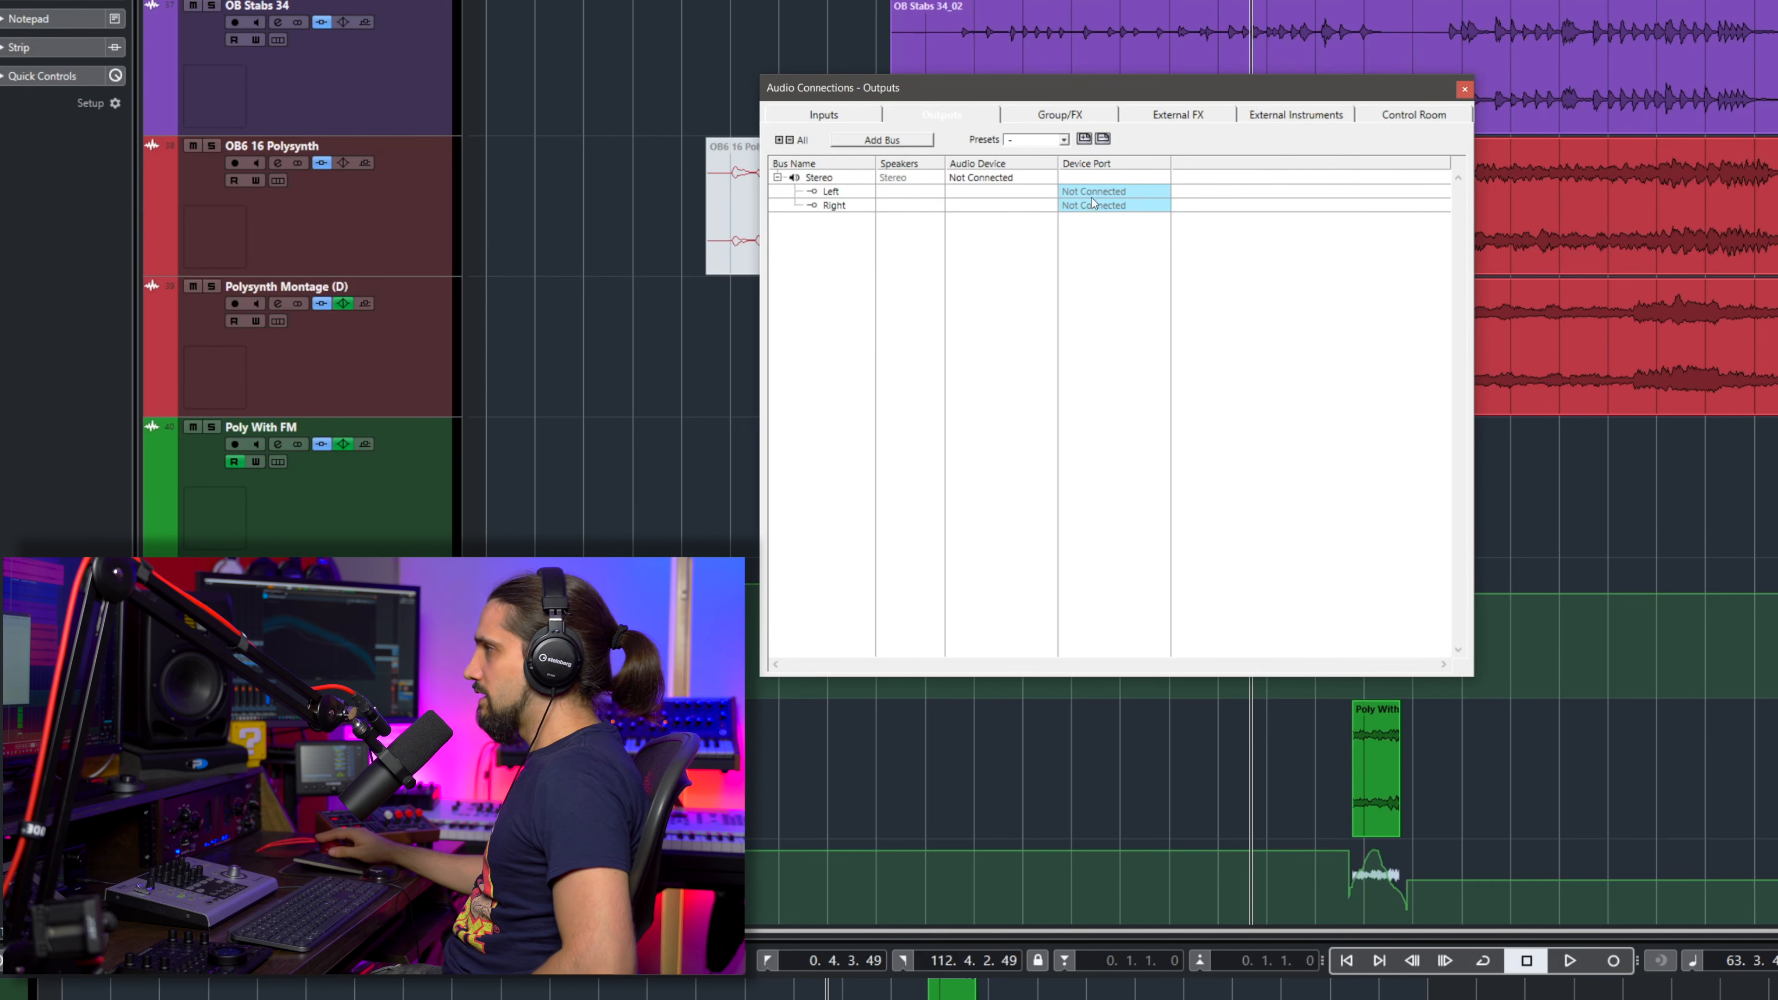
click(1402, 114)
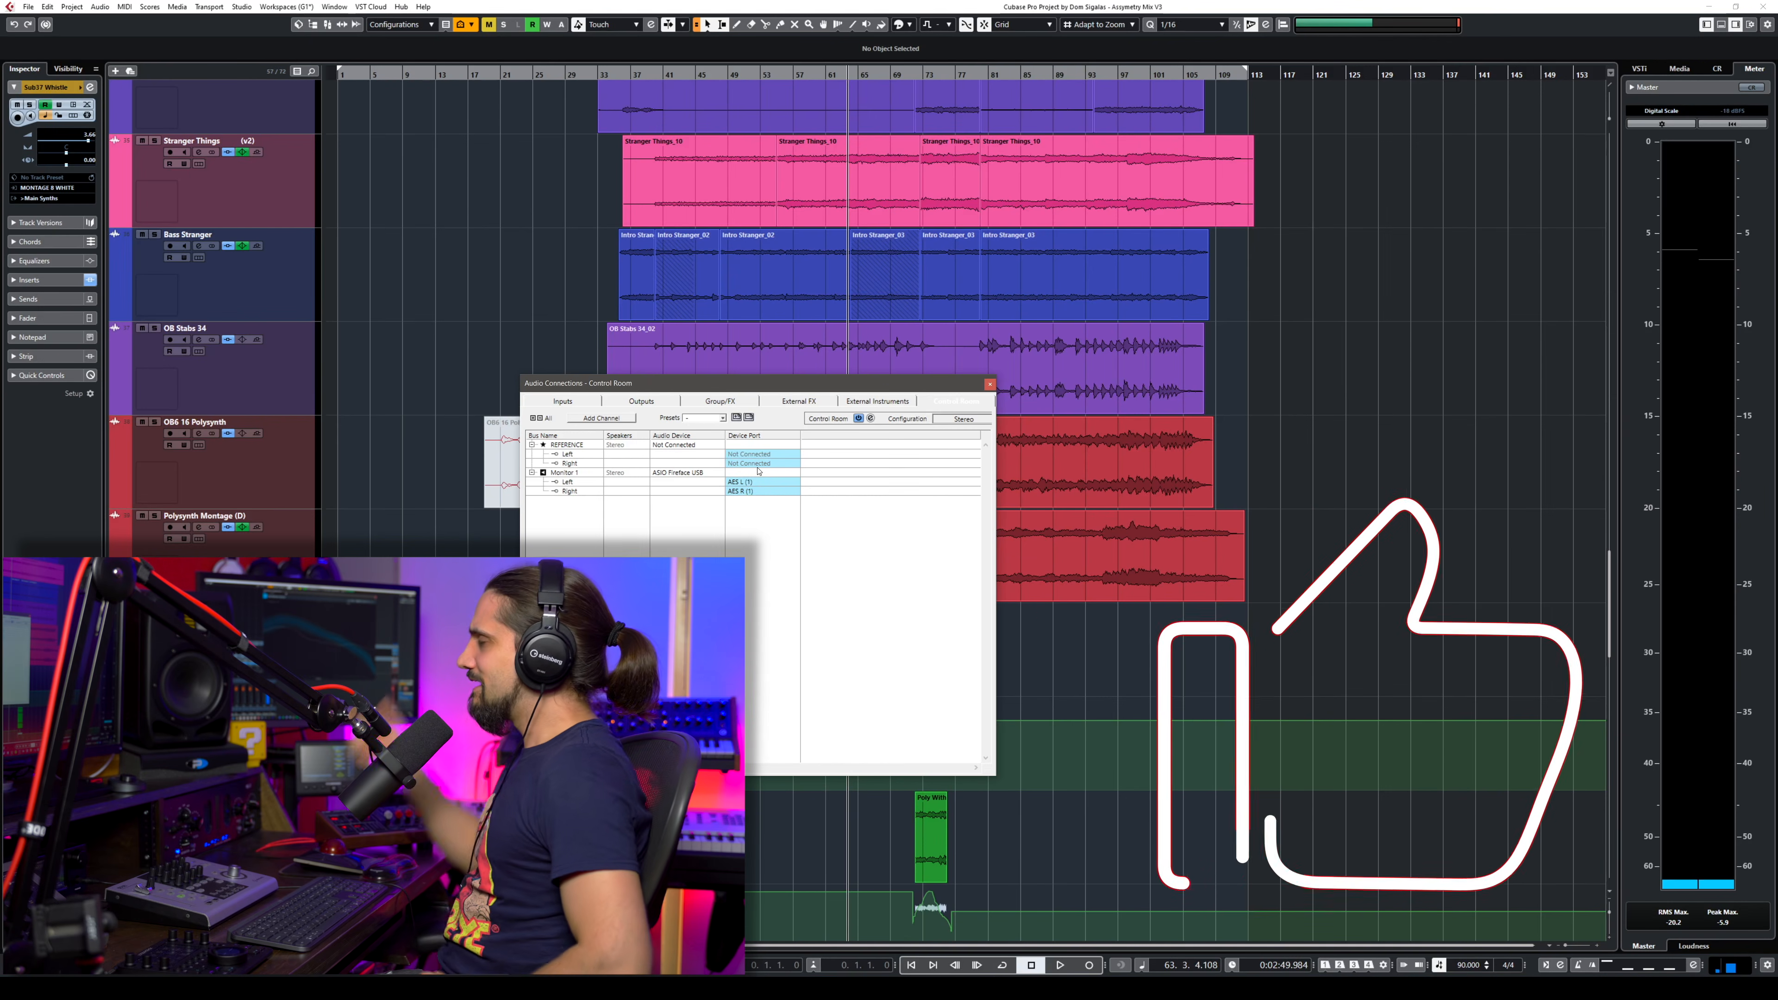
click(562, 402)
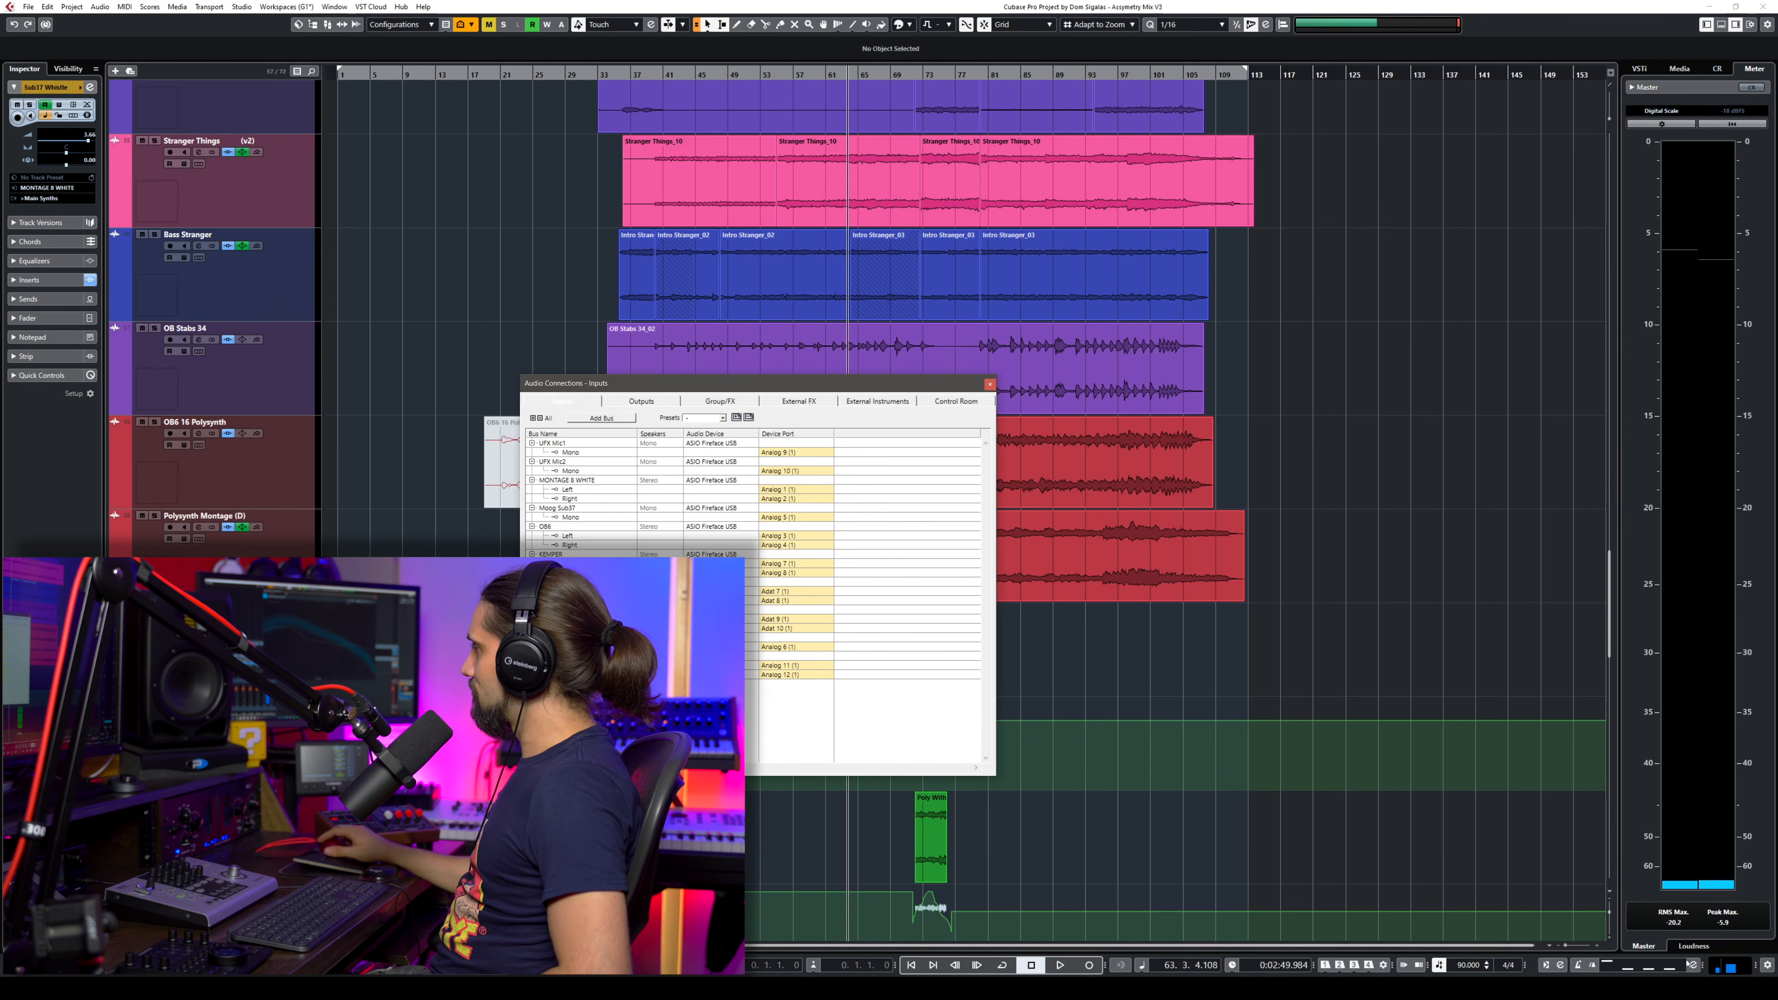
Show the Control Room in the right zone, reset its main level to 0.00, and close Audio Connections.
click(1715, 69)
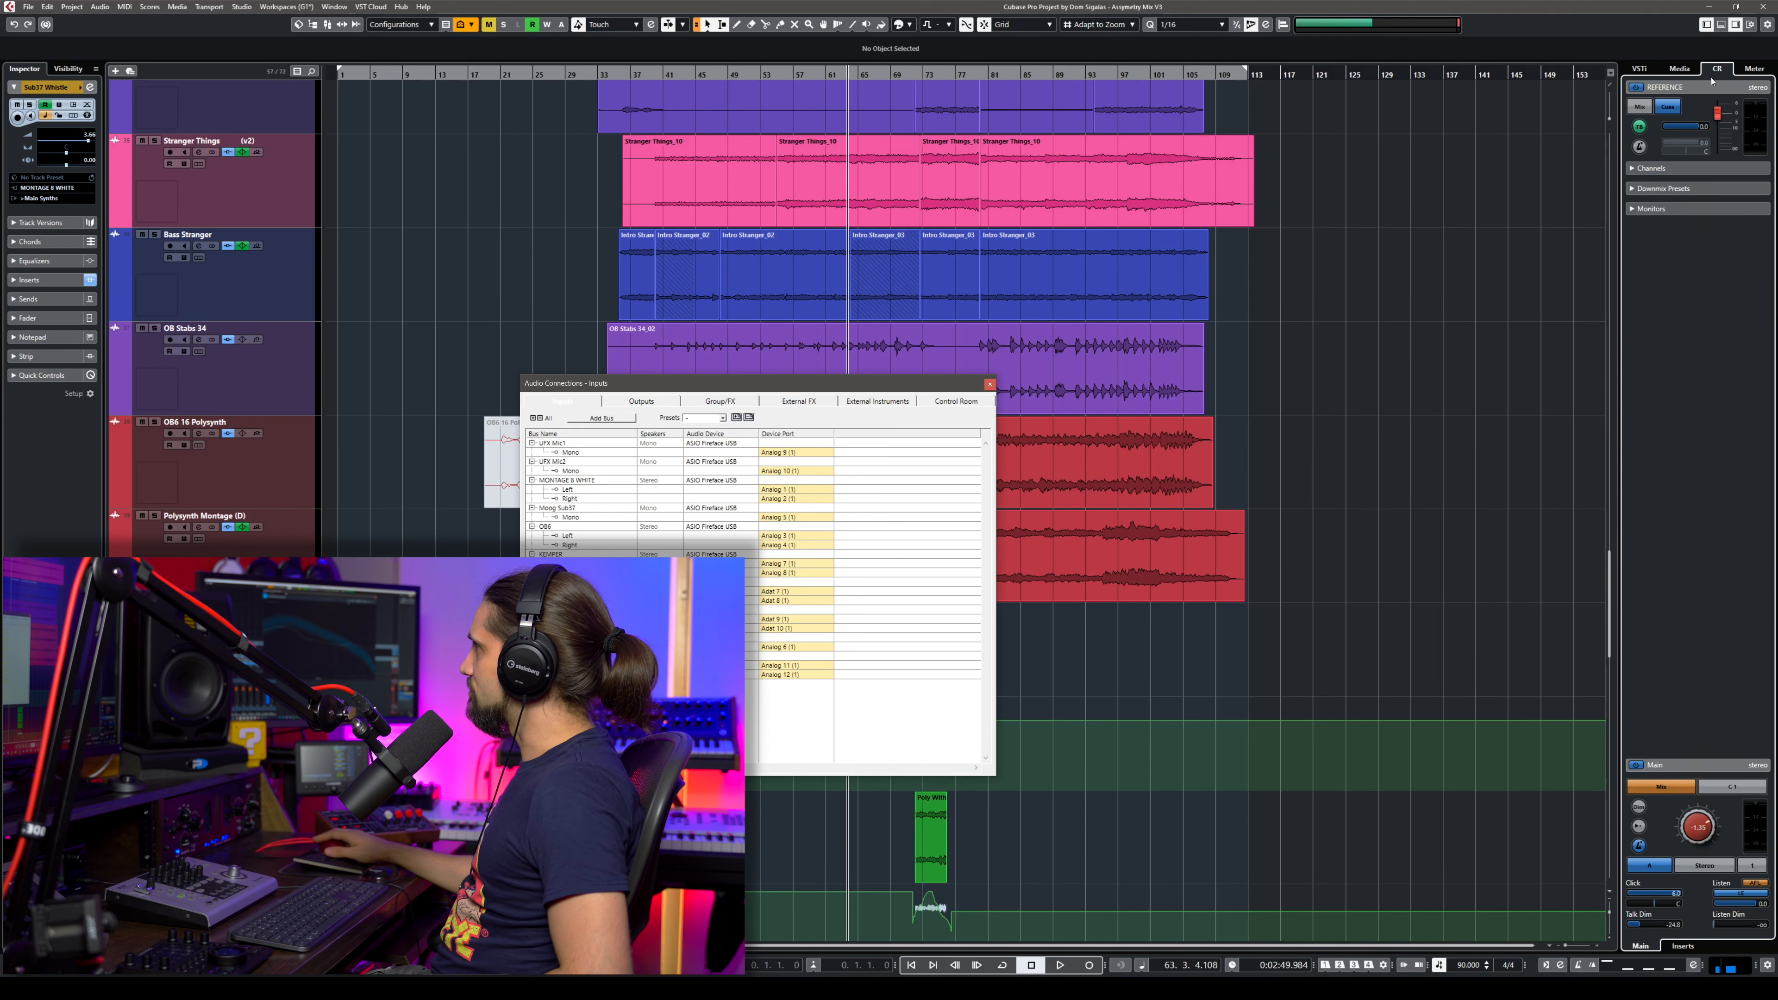
ctrl+click(1697, 828)
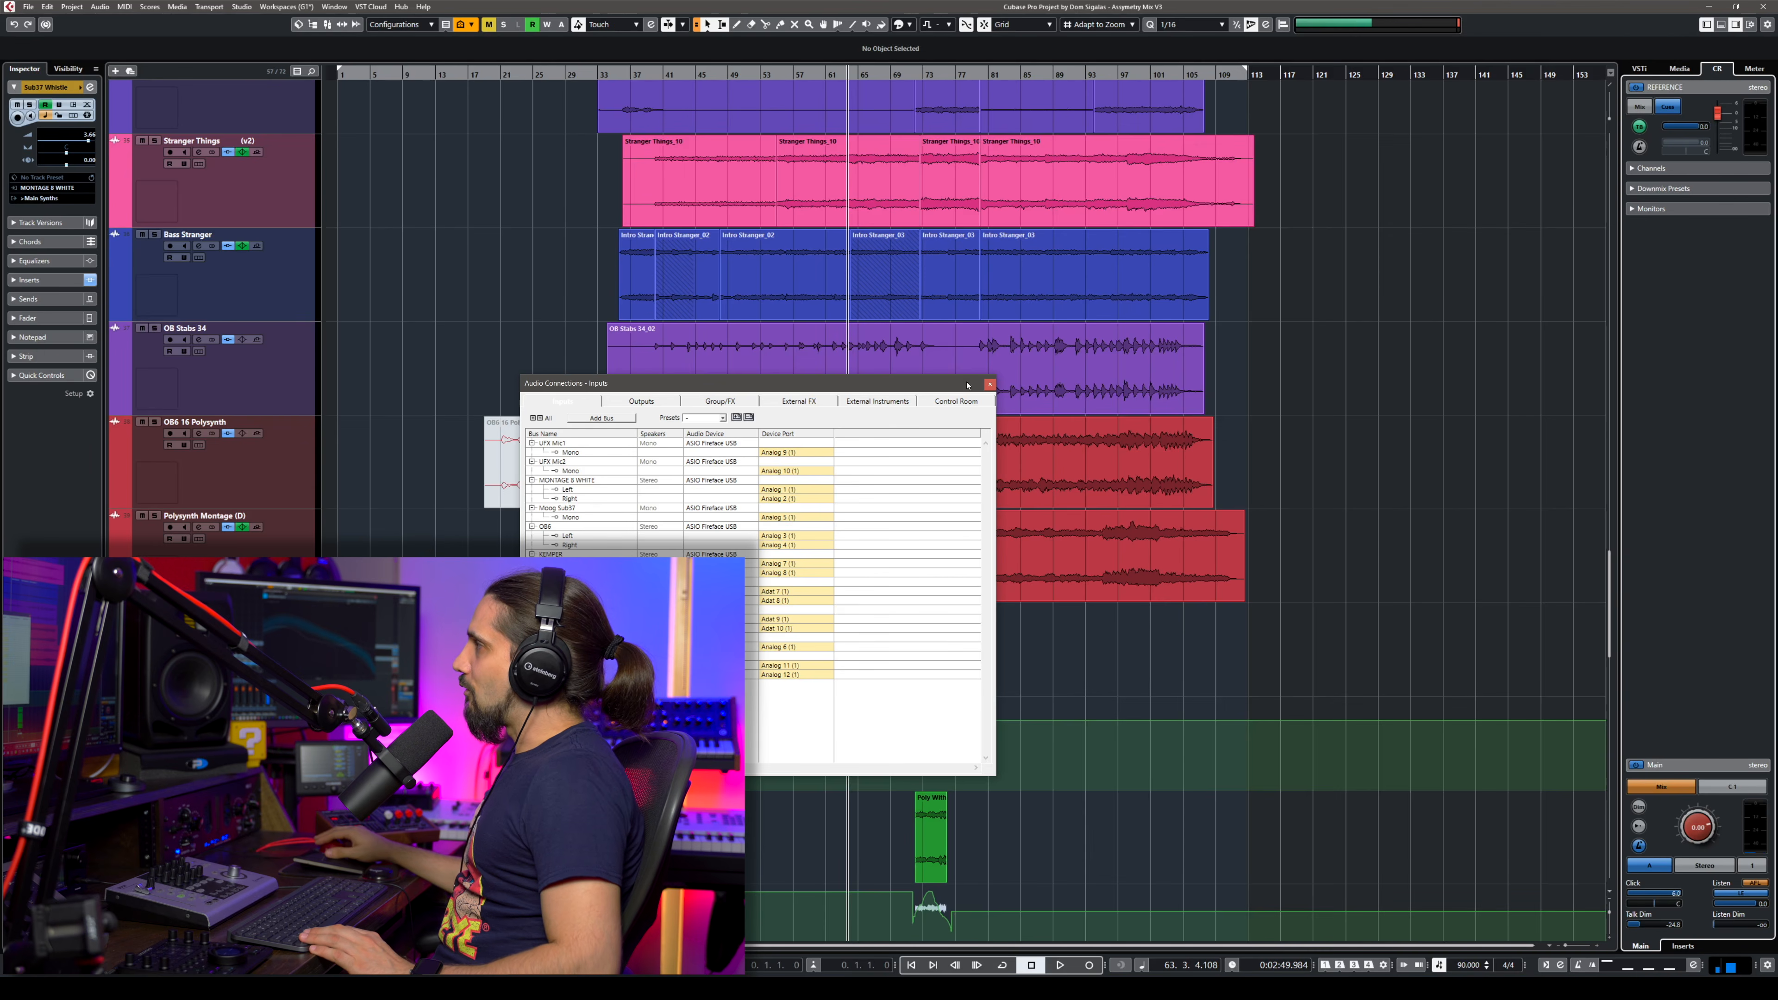
click(990, 386)
Reduce the height of all tracks and switch the REF track to track version v2.
scroll(1050, 477, up, 15)
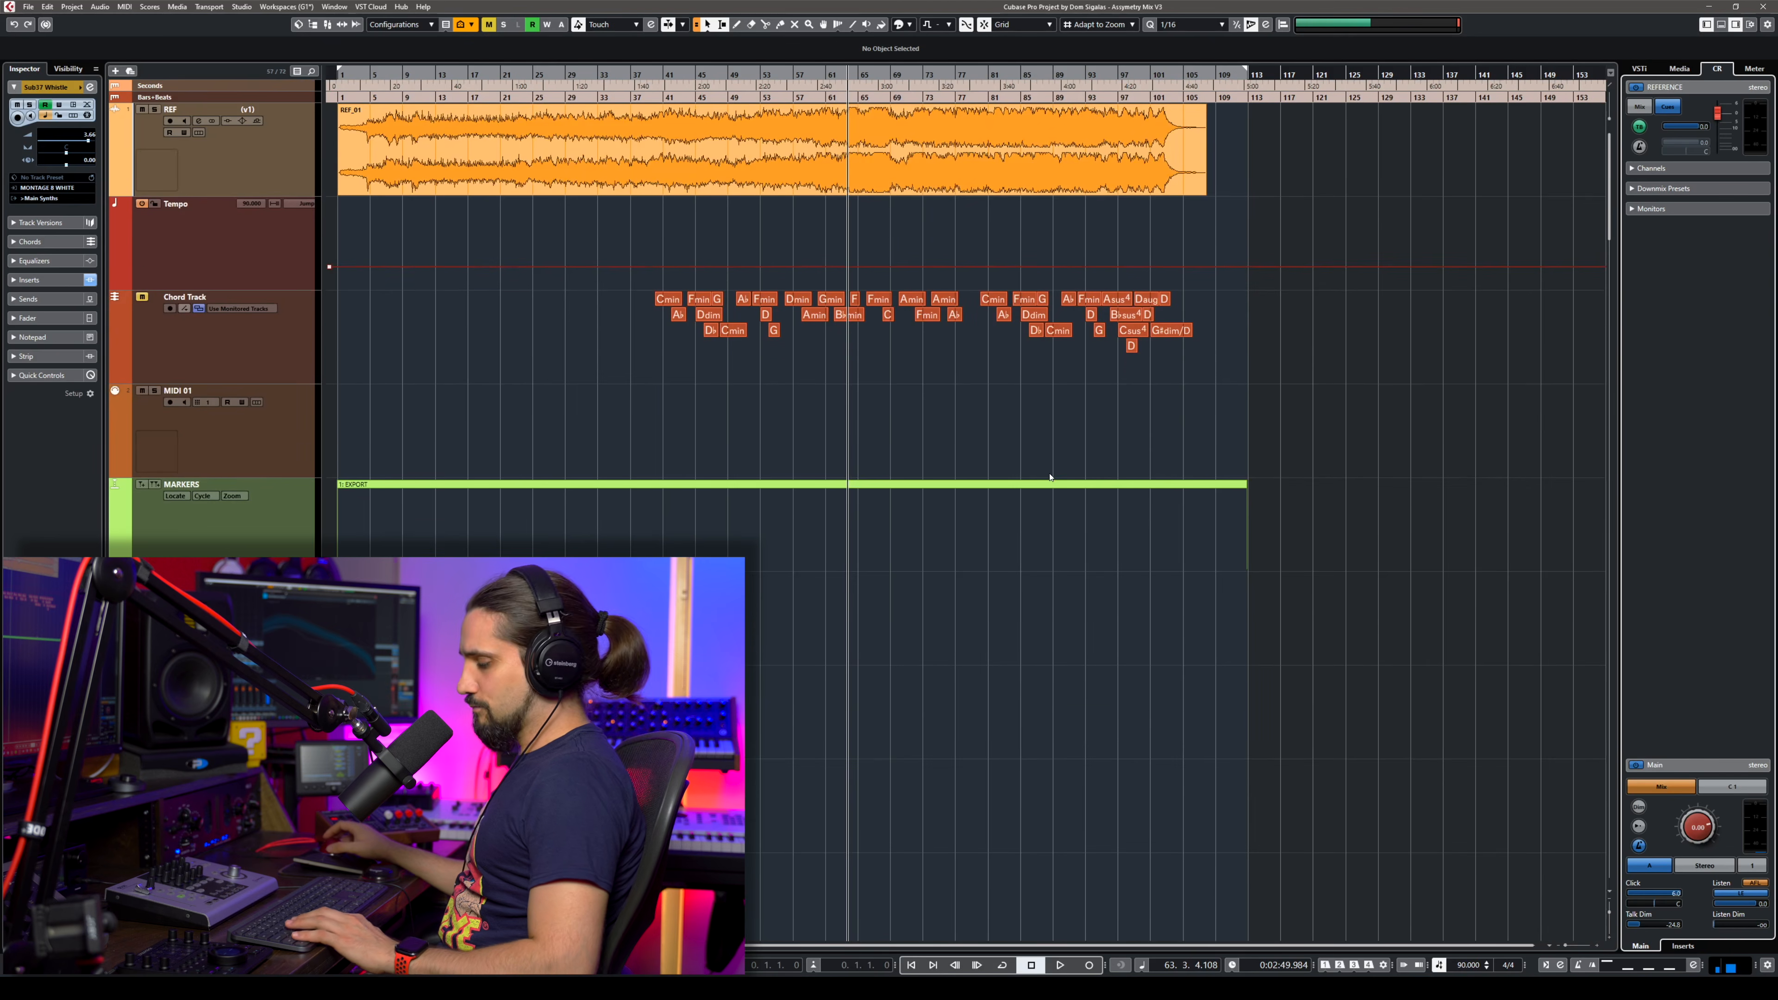
key(shift+g)
key(shift+g)
key(shift+g)
key(shift+g)
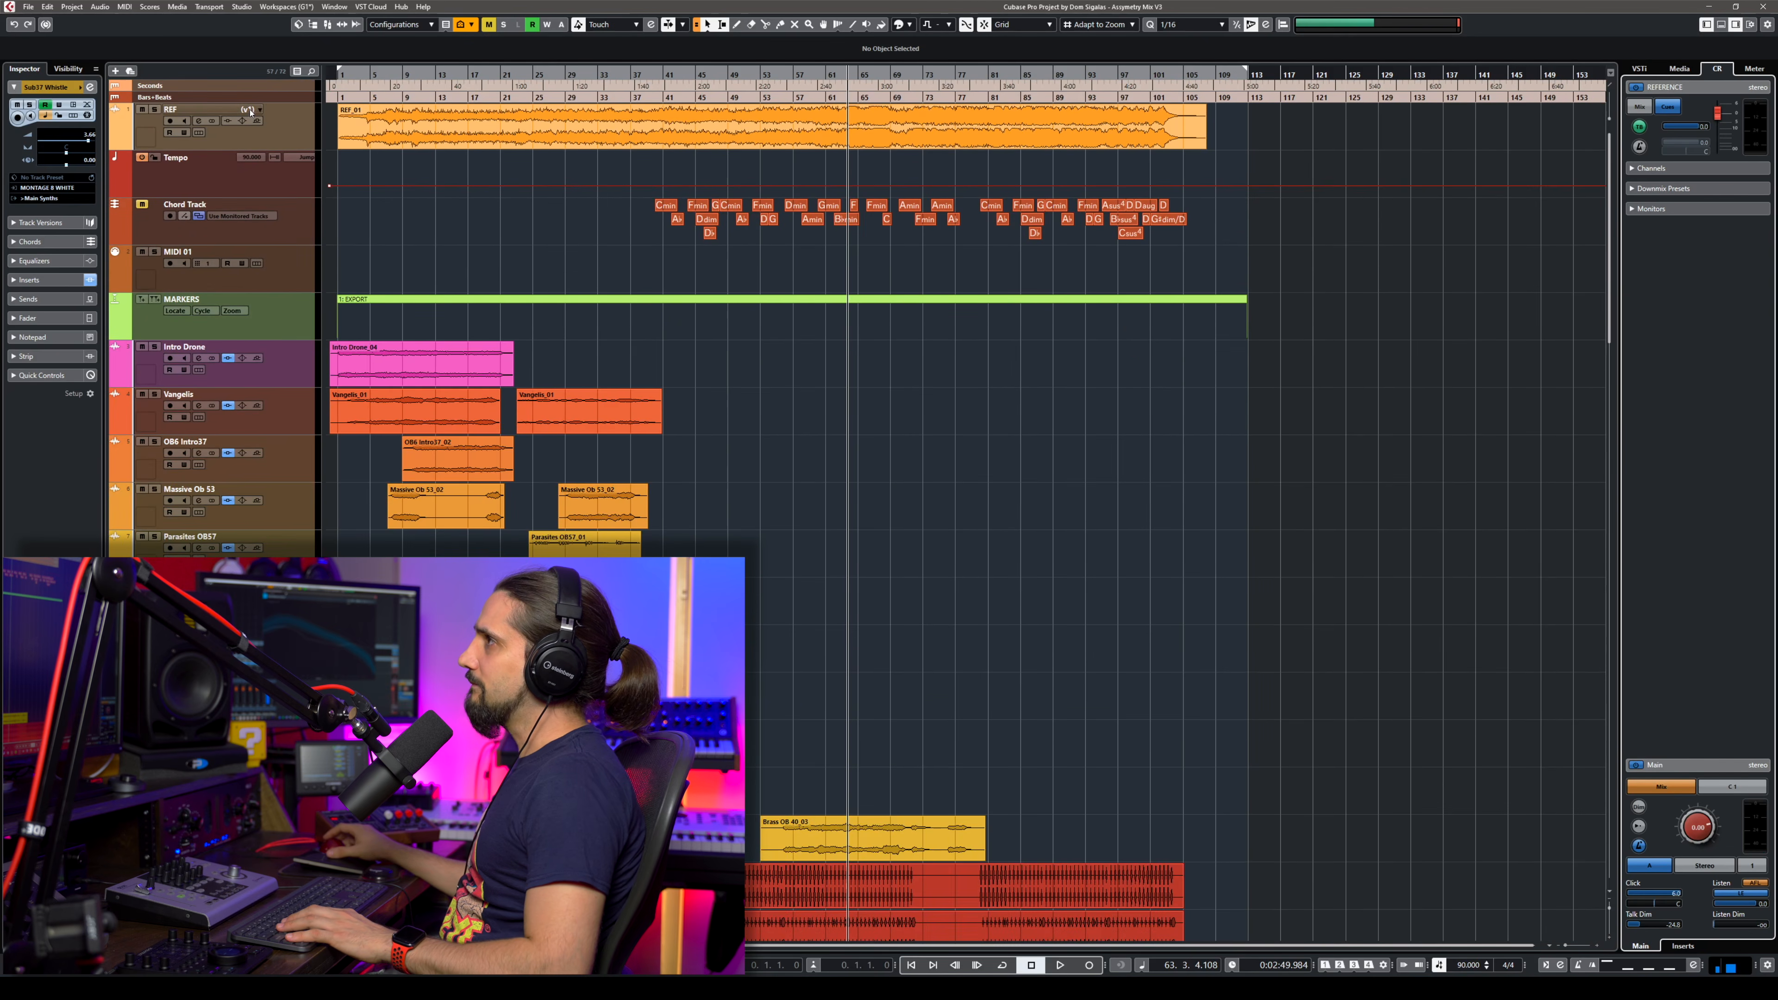
click(250, 111)
click(287, 133)
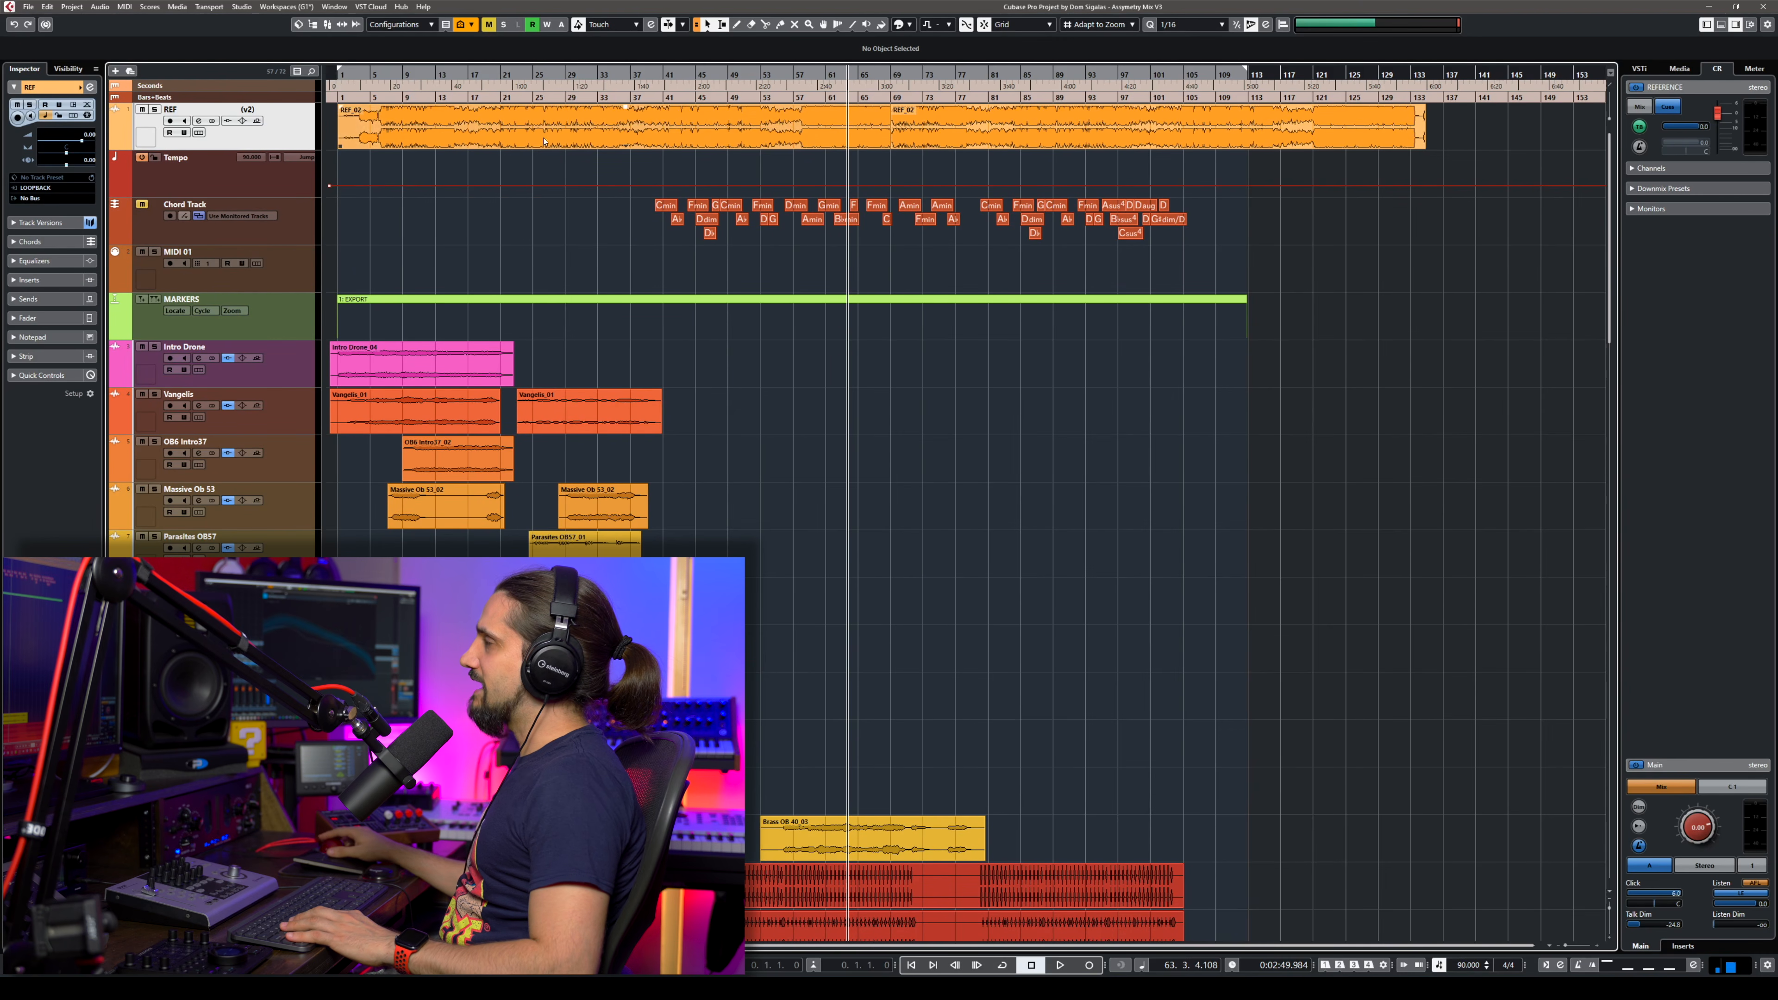
Play the project from about bar 61 and compare Mix with Cue 1 as the Control Room monitoring source.
drag(808, 72, 808, 76)
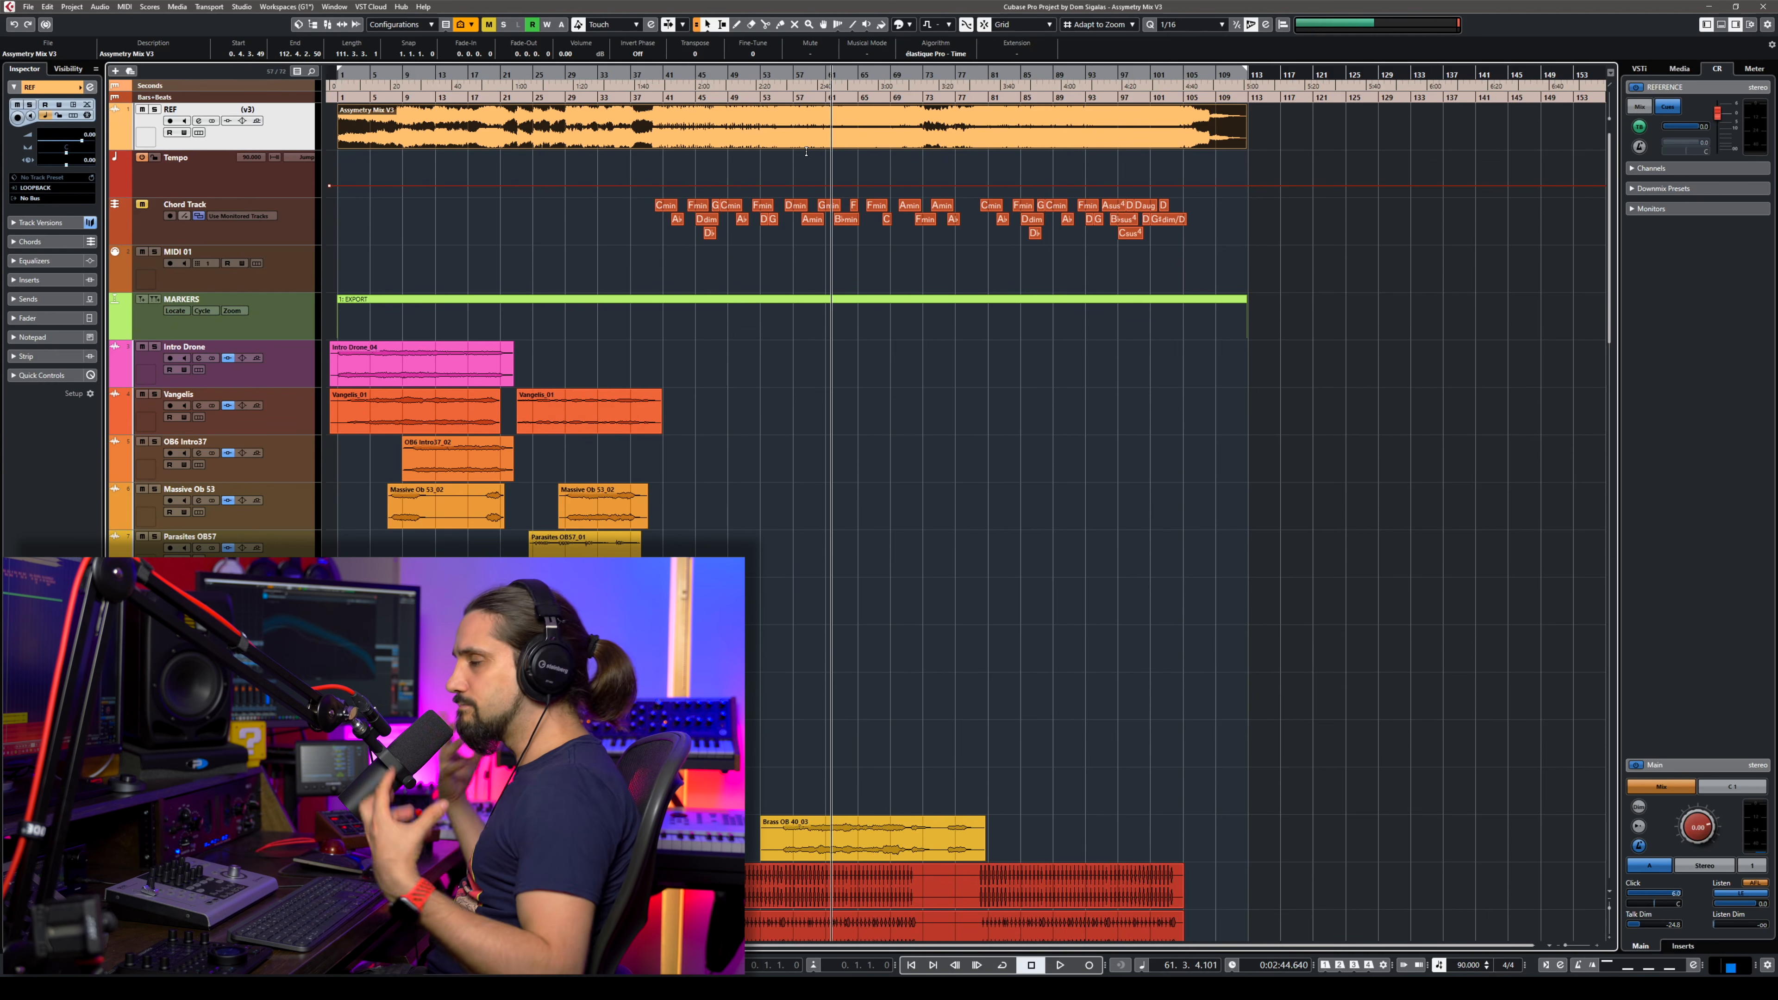
key(space)
click(1713, 791)
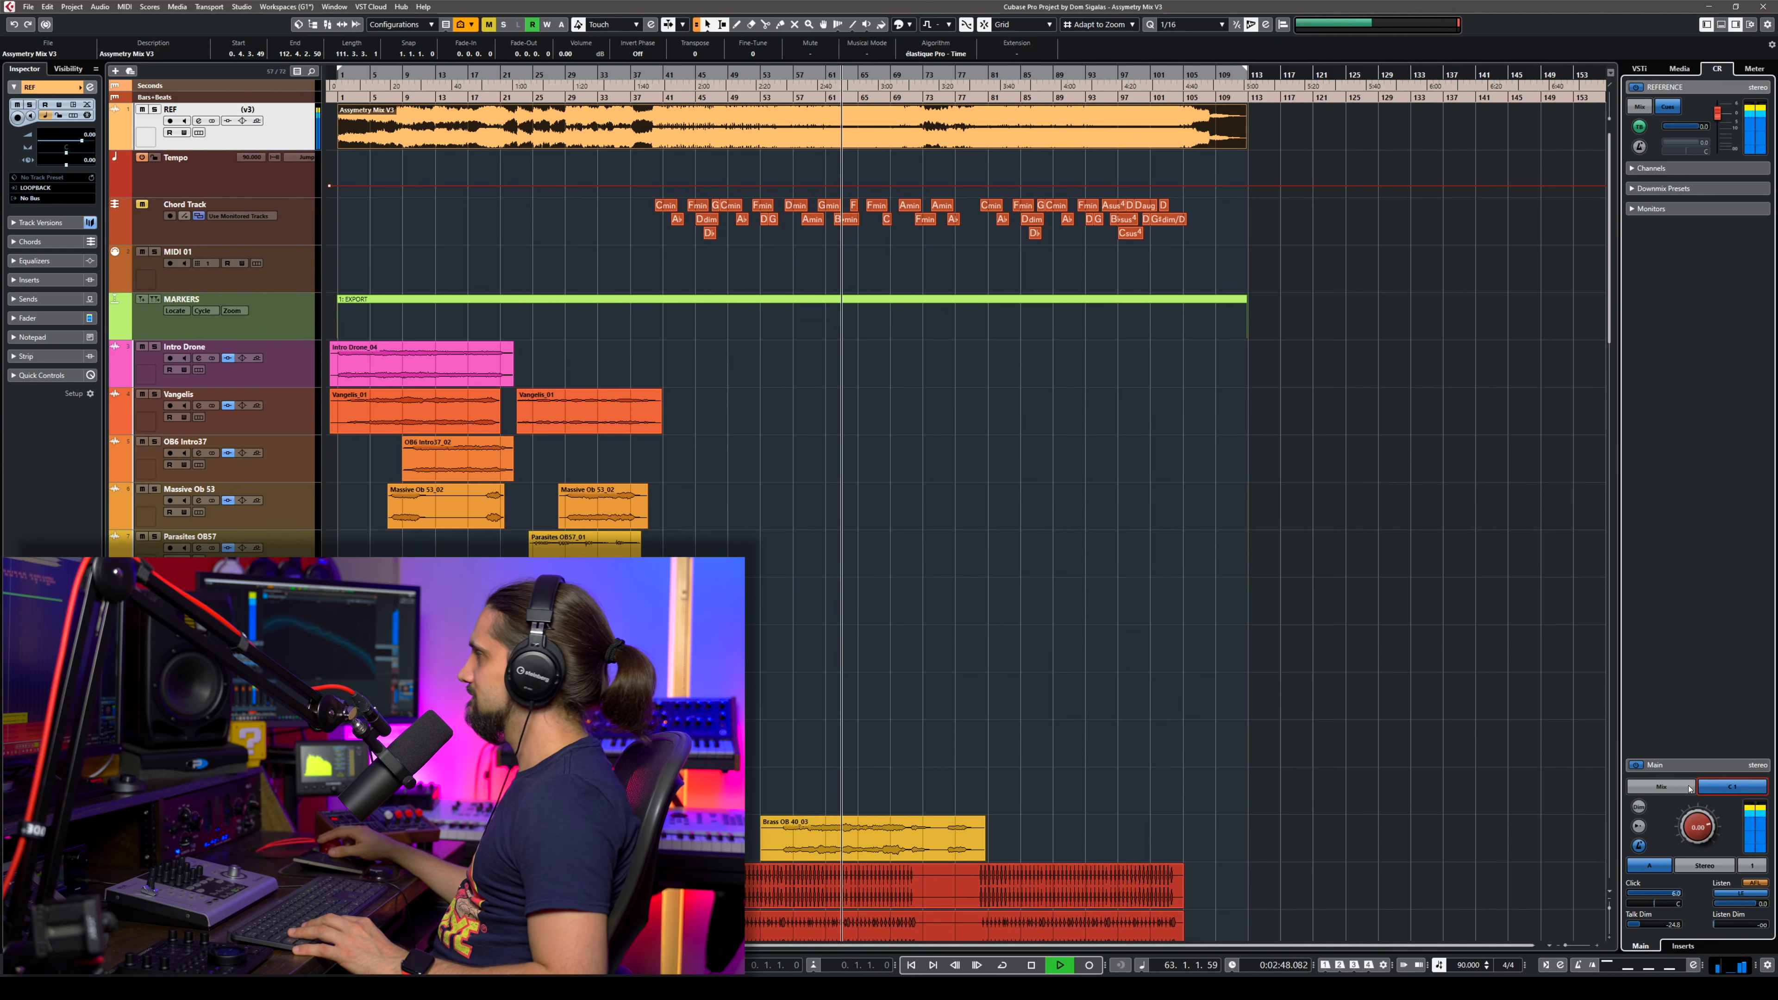
click(1706, 788)
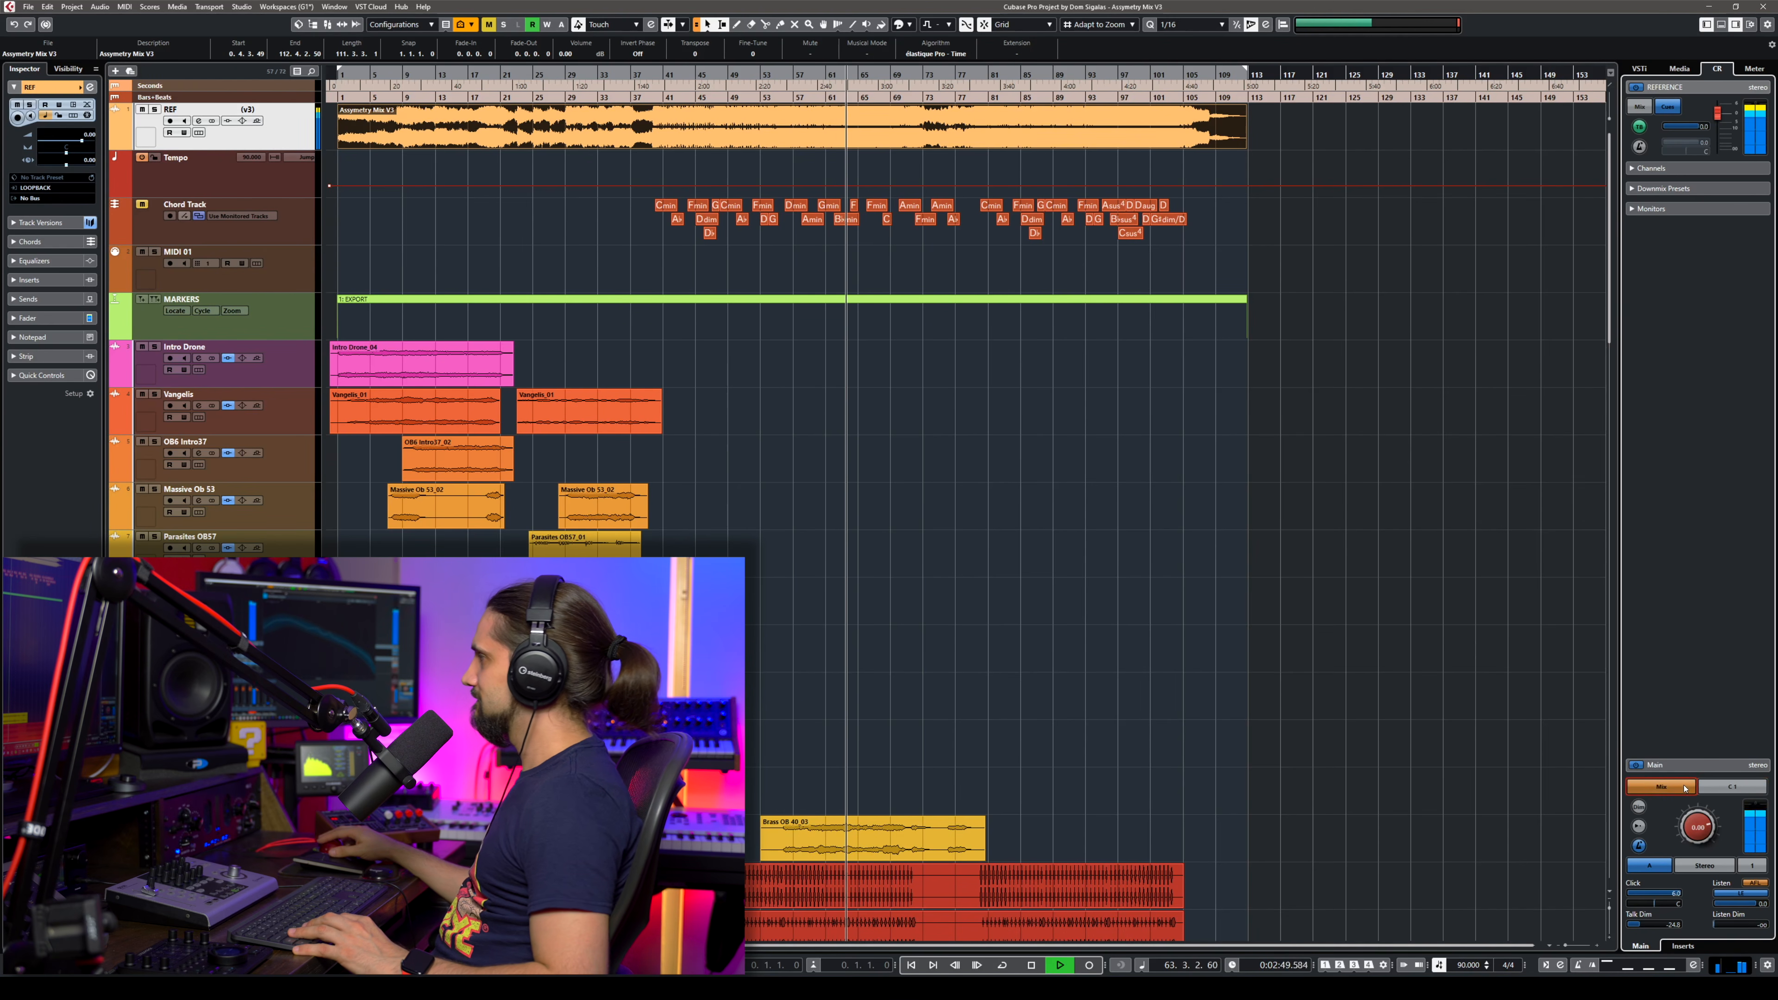
click(1716, 789)
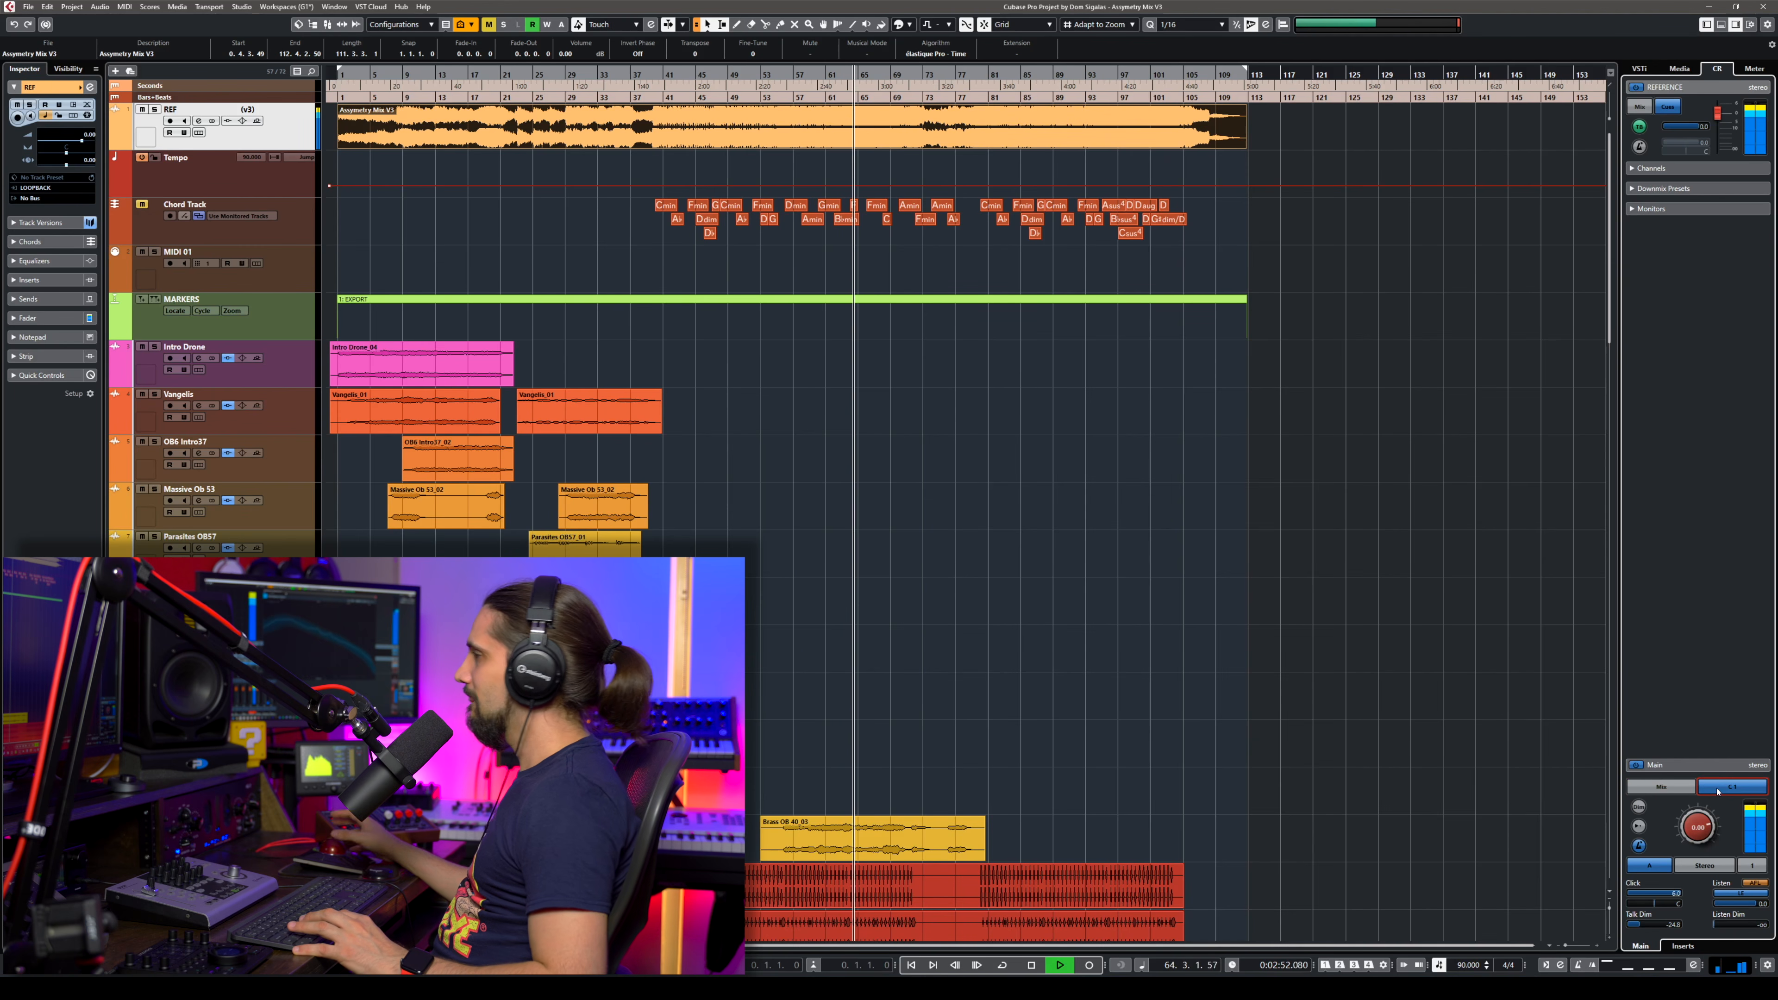
key(space)
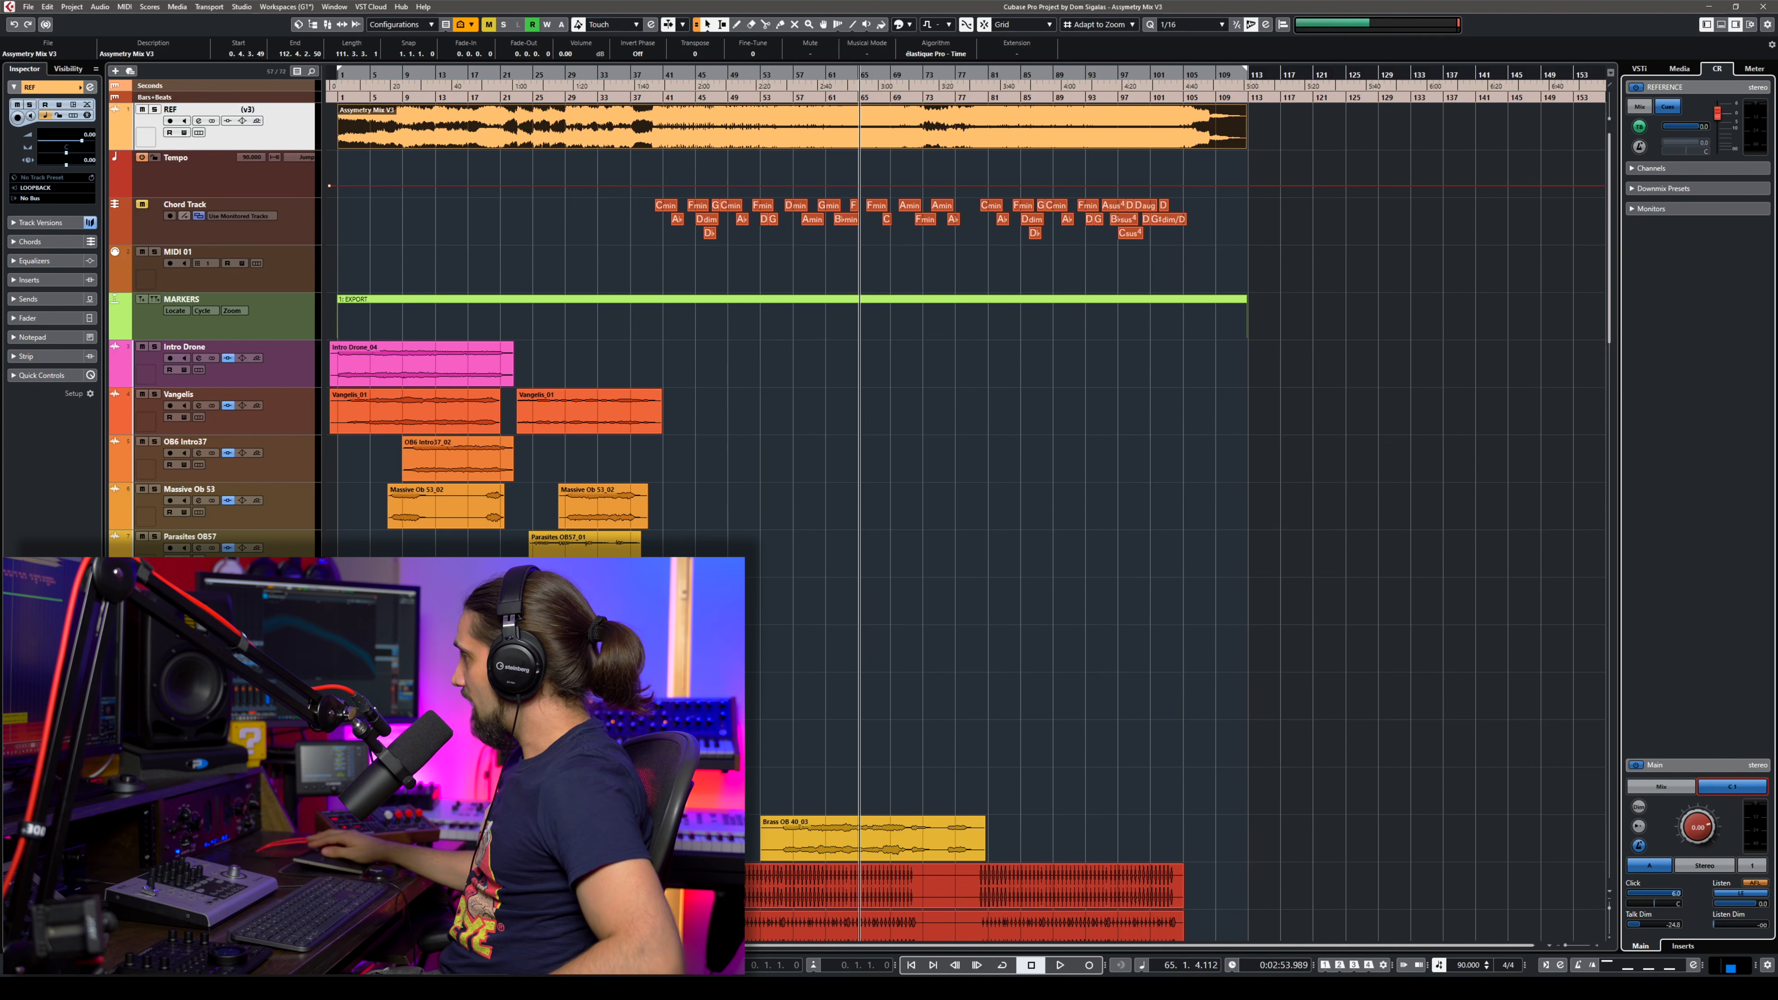
Try Mix as the REFERENCE channel's source during a short playback, then set it back to cue sends.
click(1679, 791)
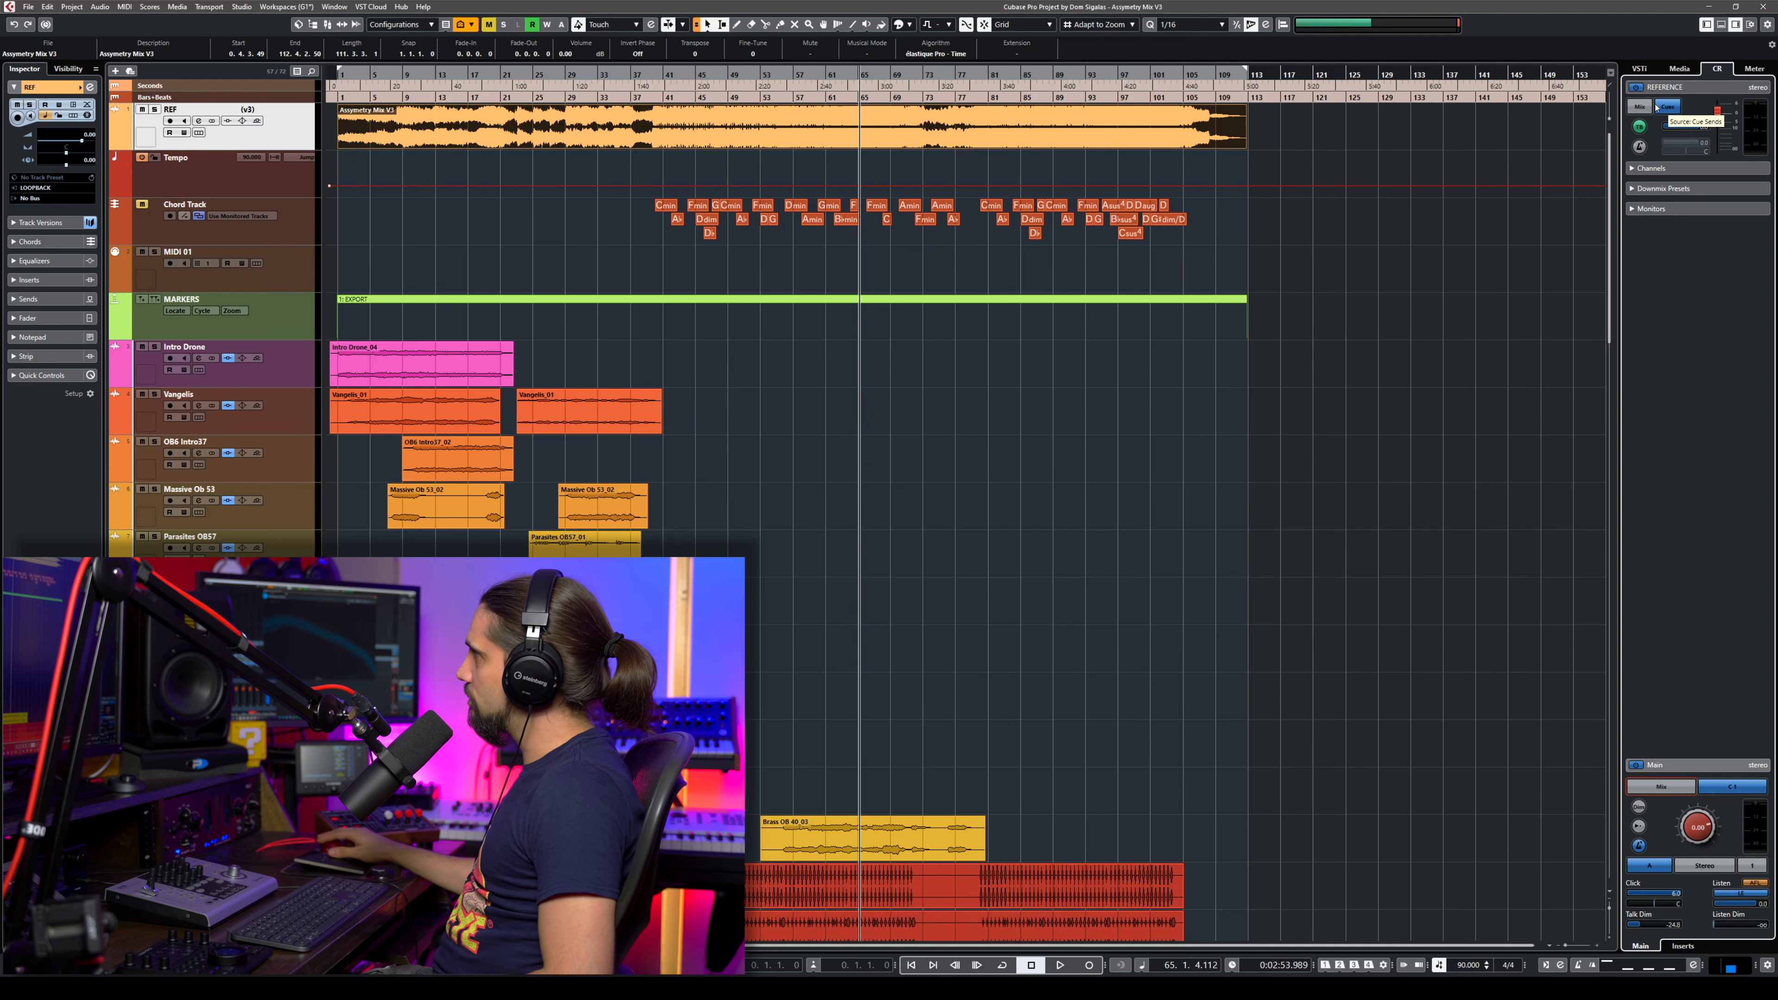
click(1639, 109)
key(space)
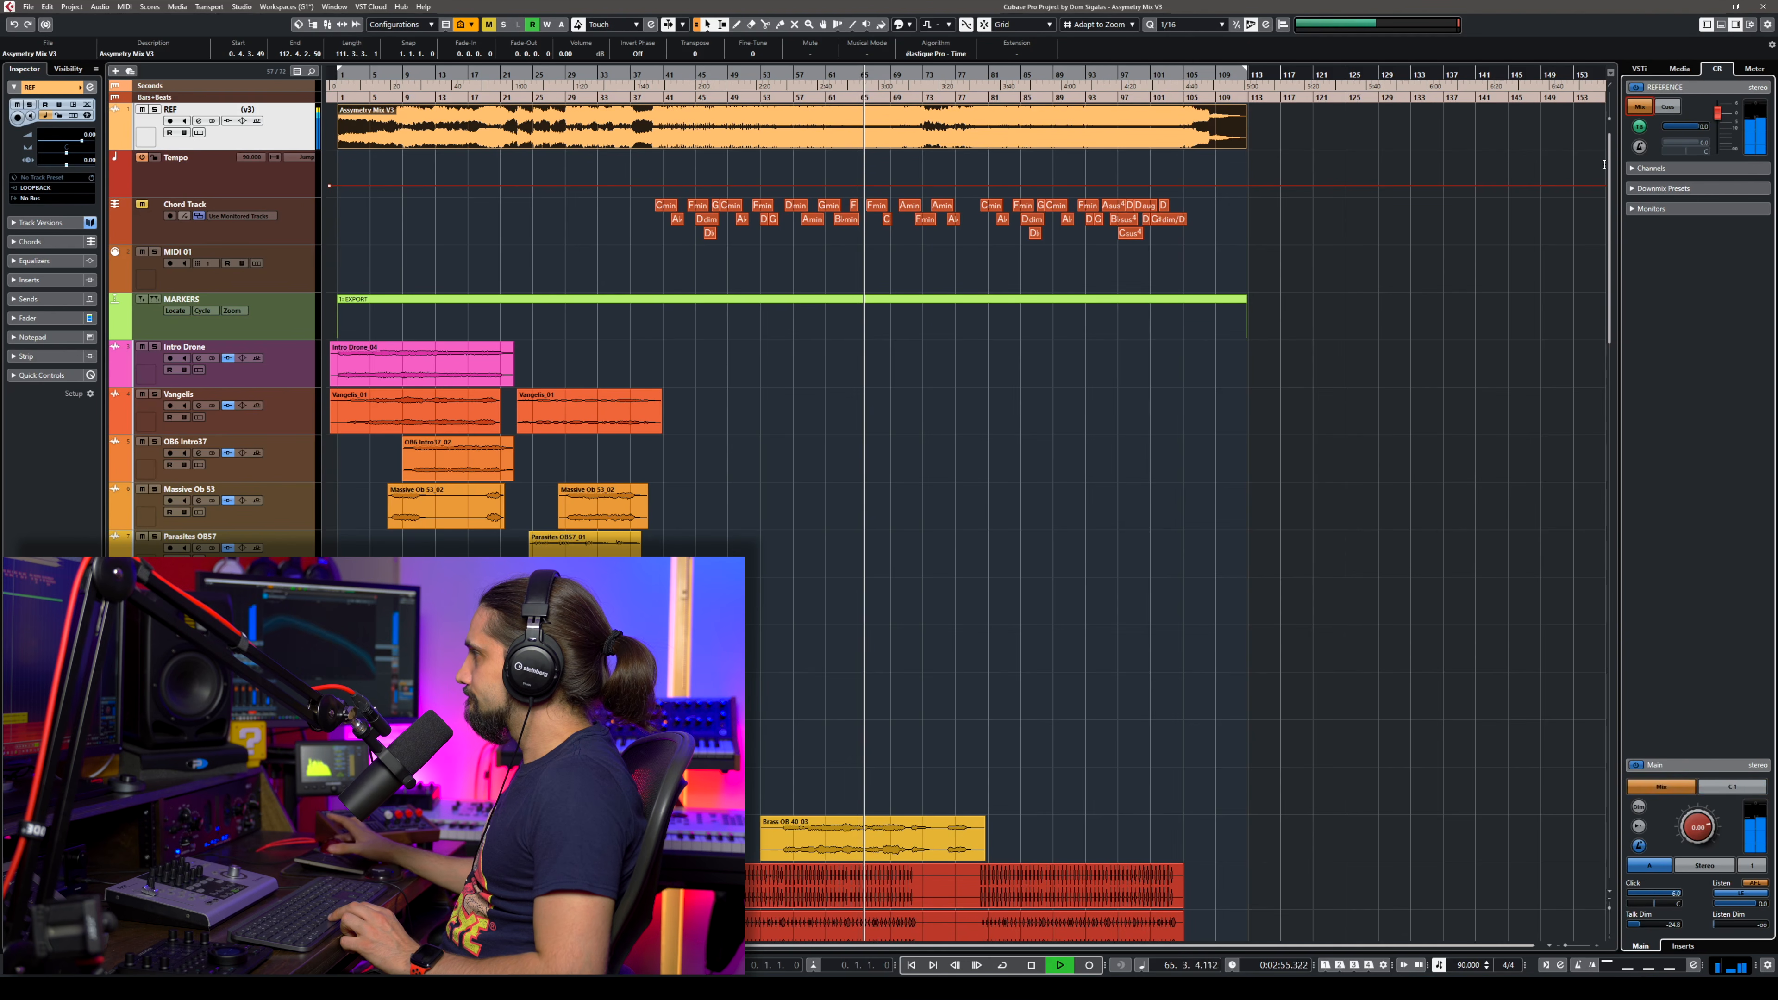
key(space)
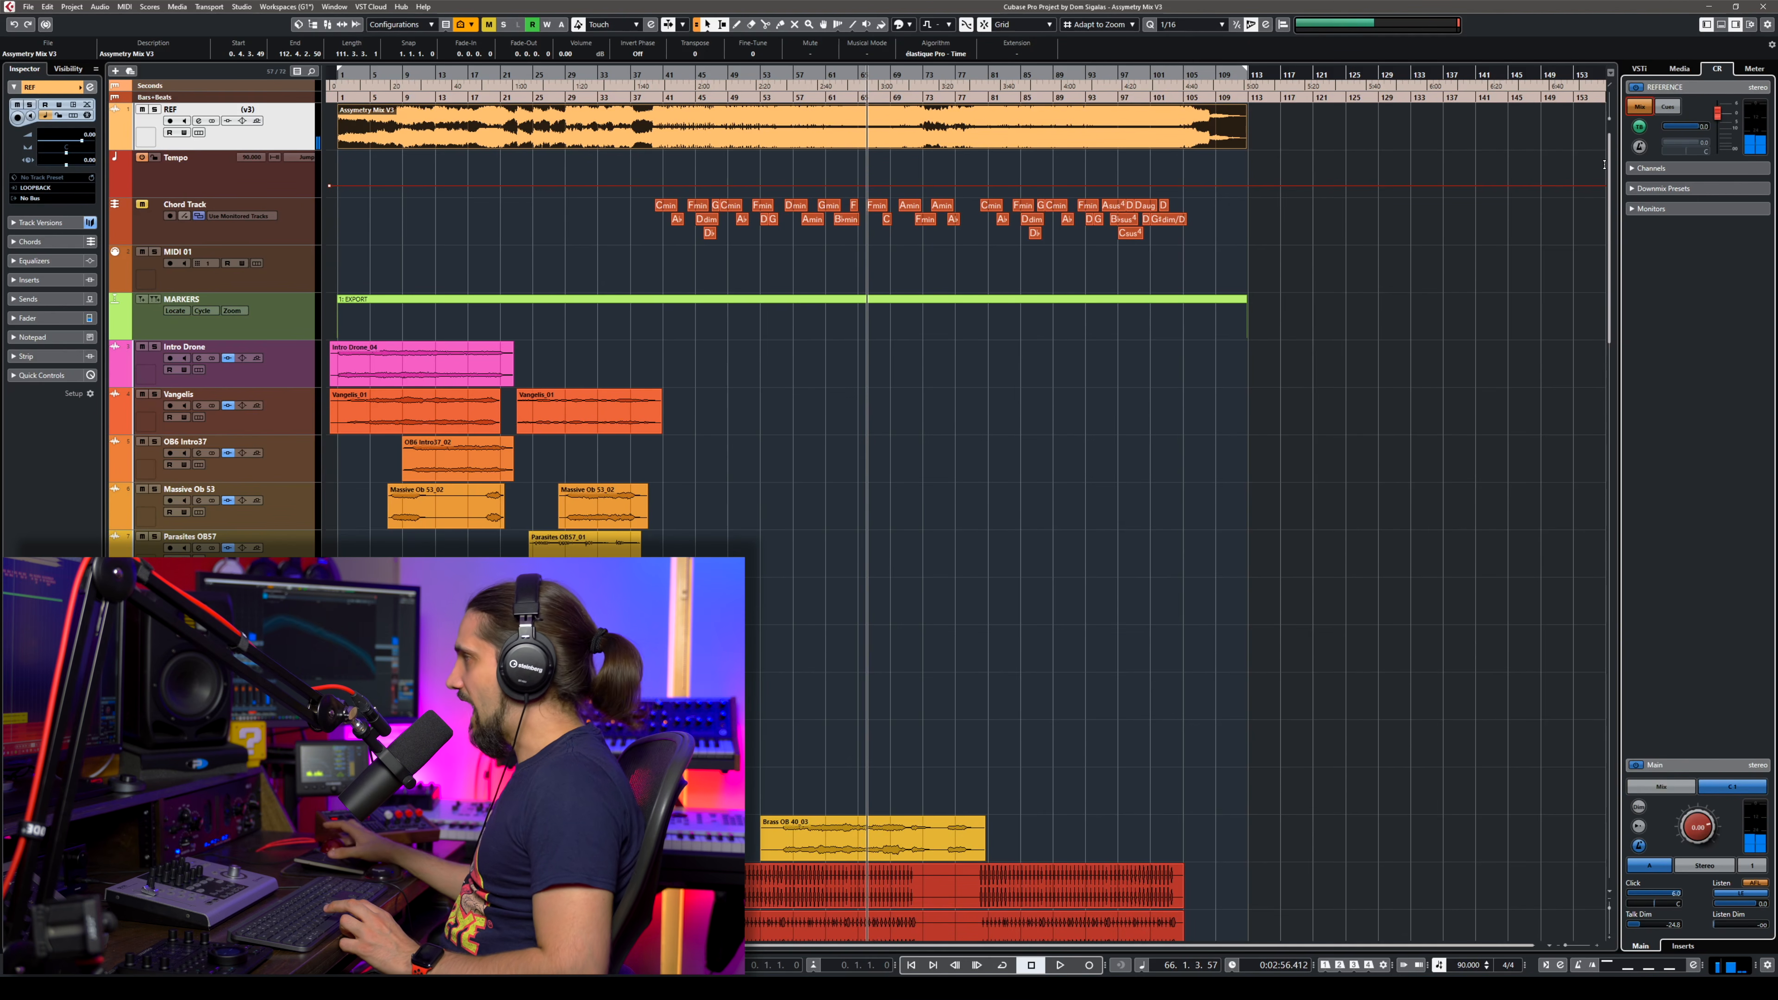
click(1668, 106)
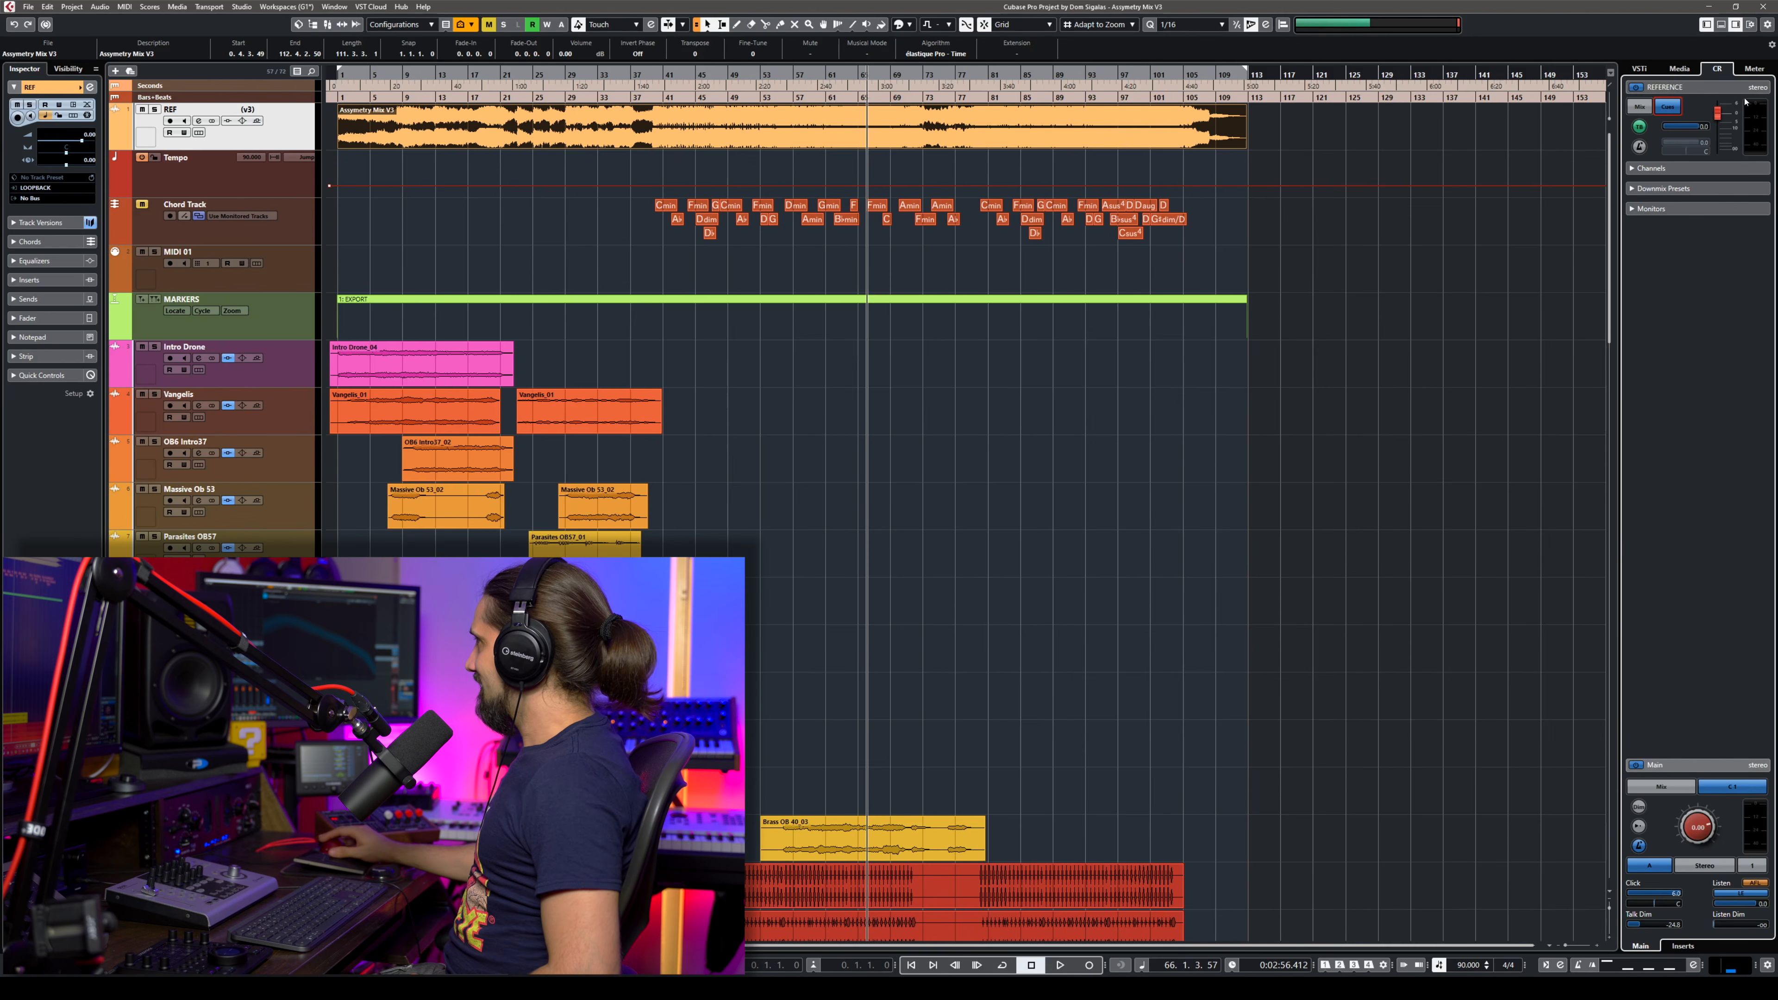
Show the meters in the right zone and examine both the Loudness meter and the Master meter.
click(1753, 68)
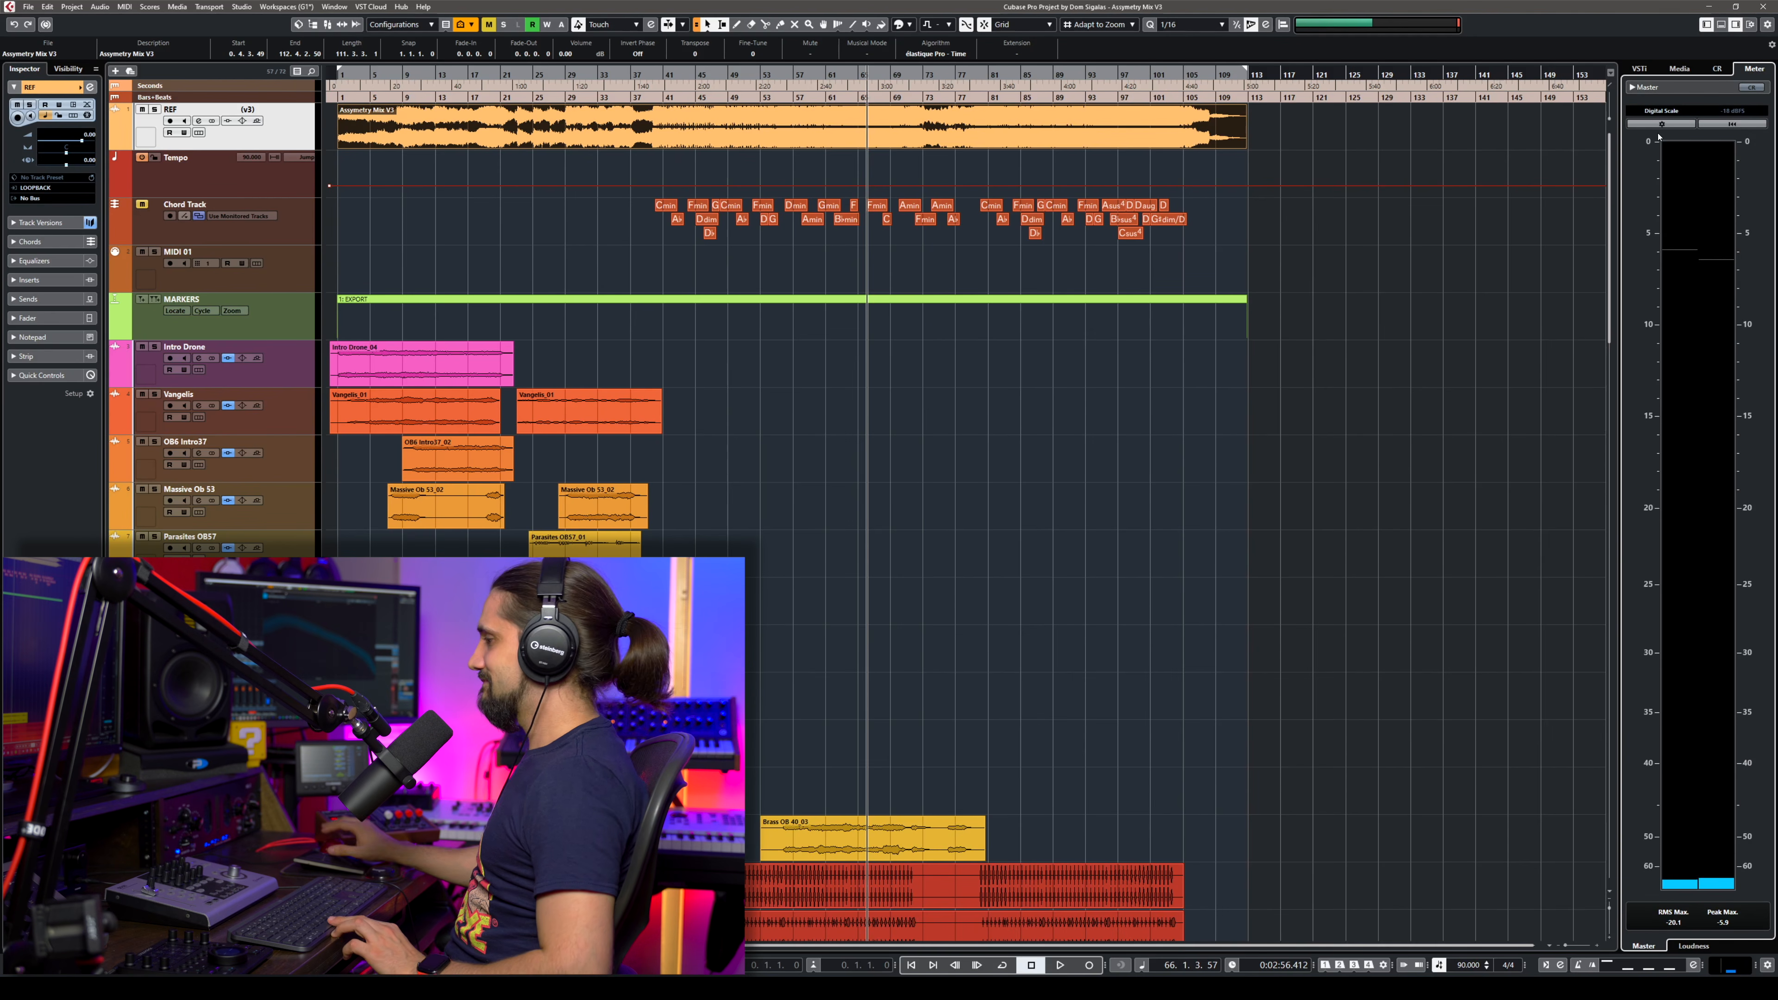
click(1694, 945)
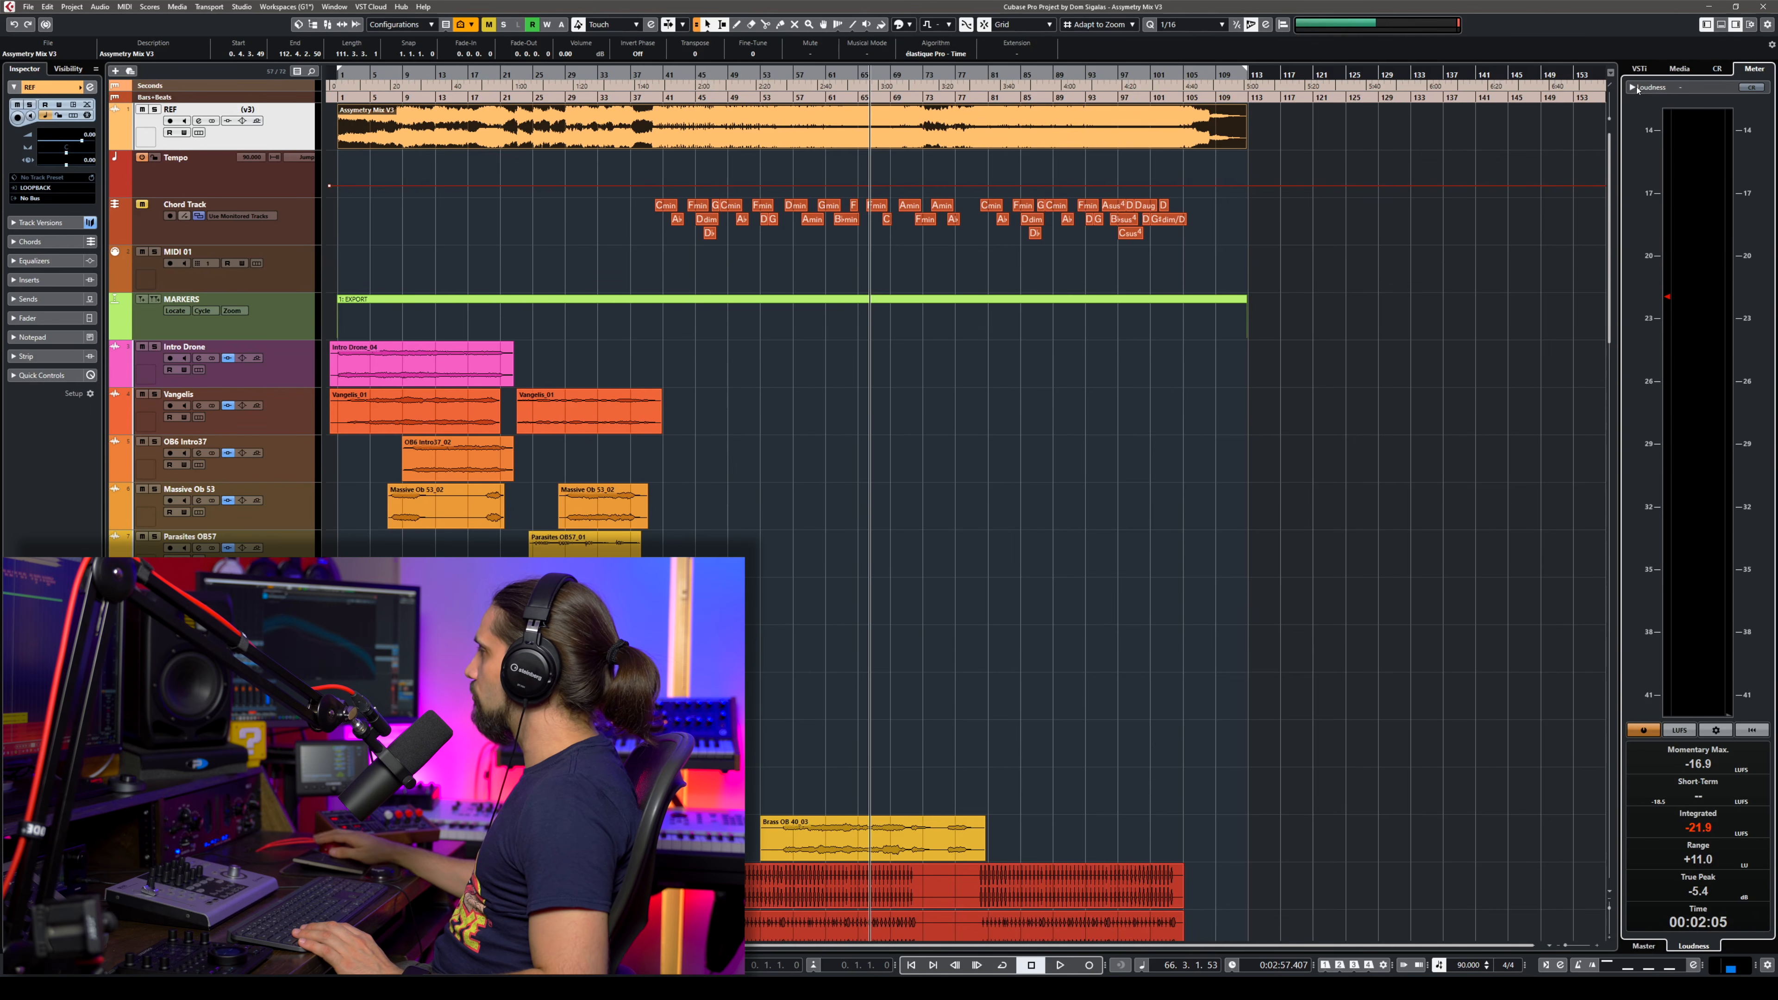
click(1643, 945)
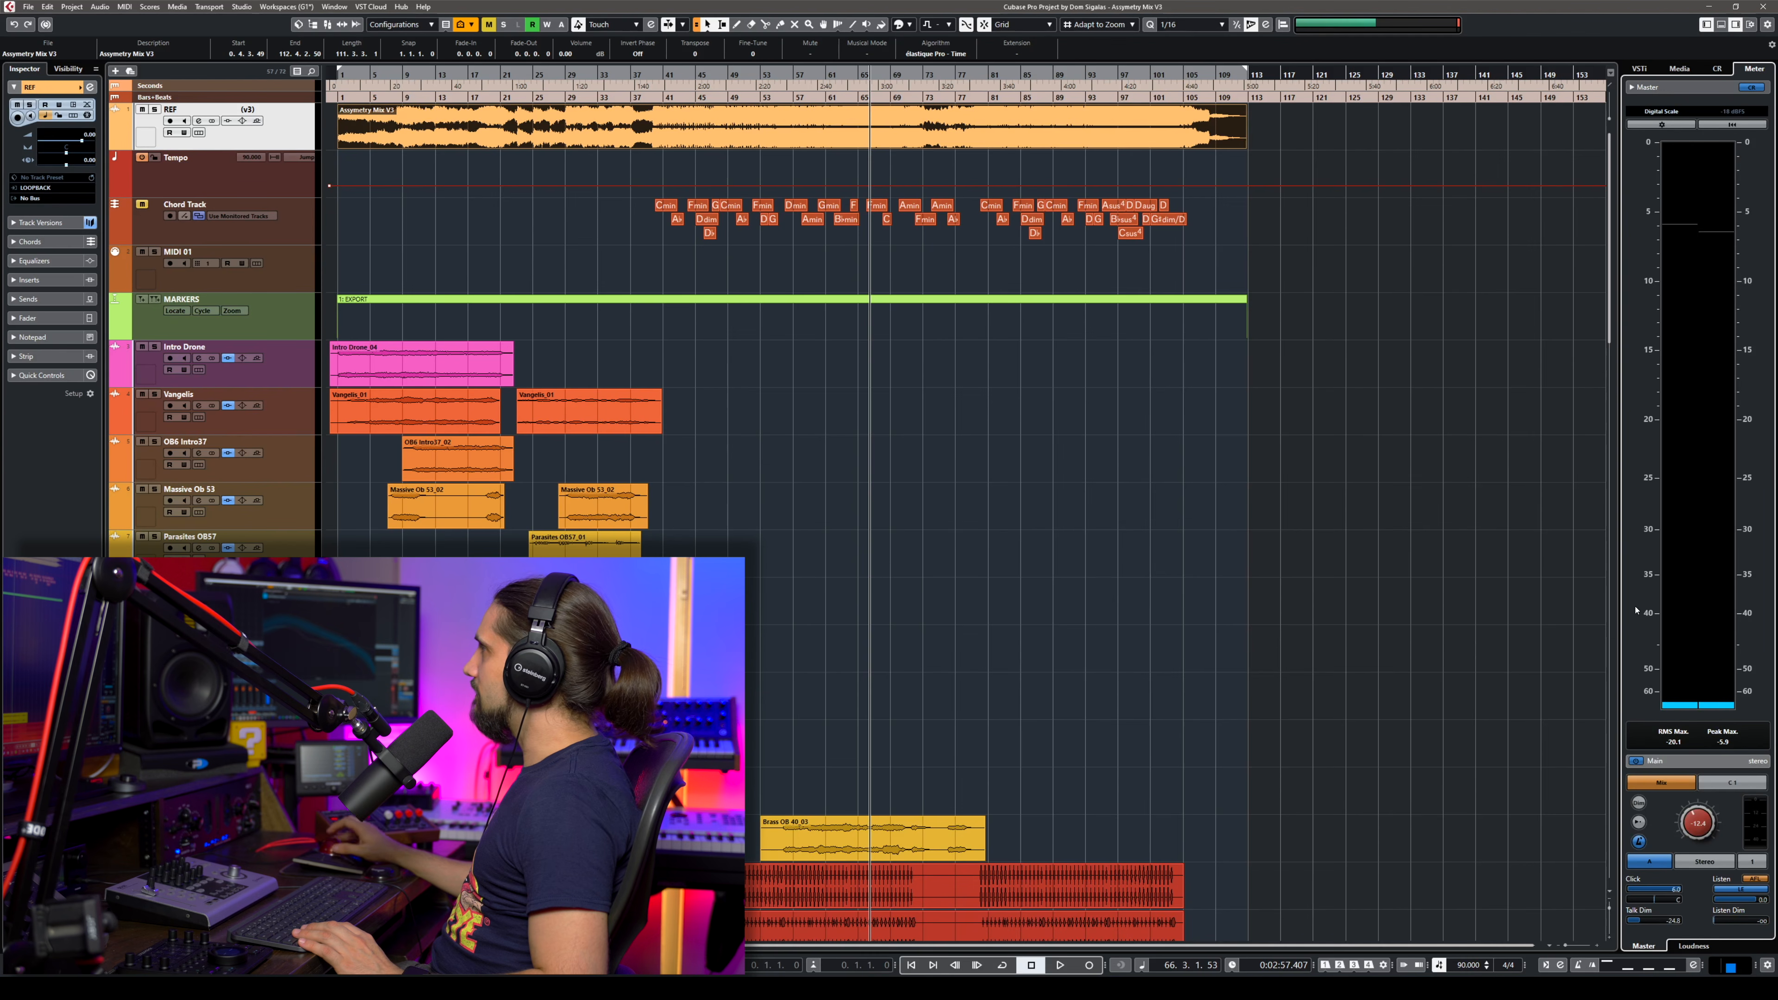
click(1752, 87)
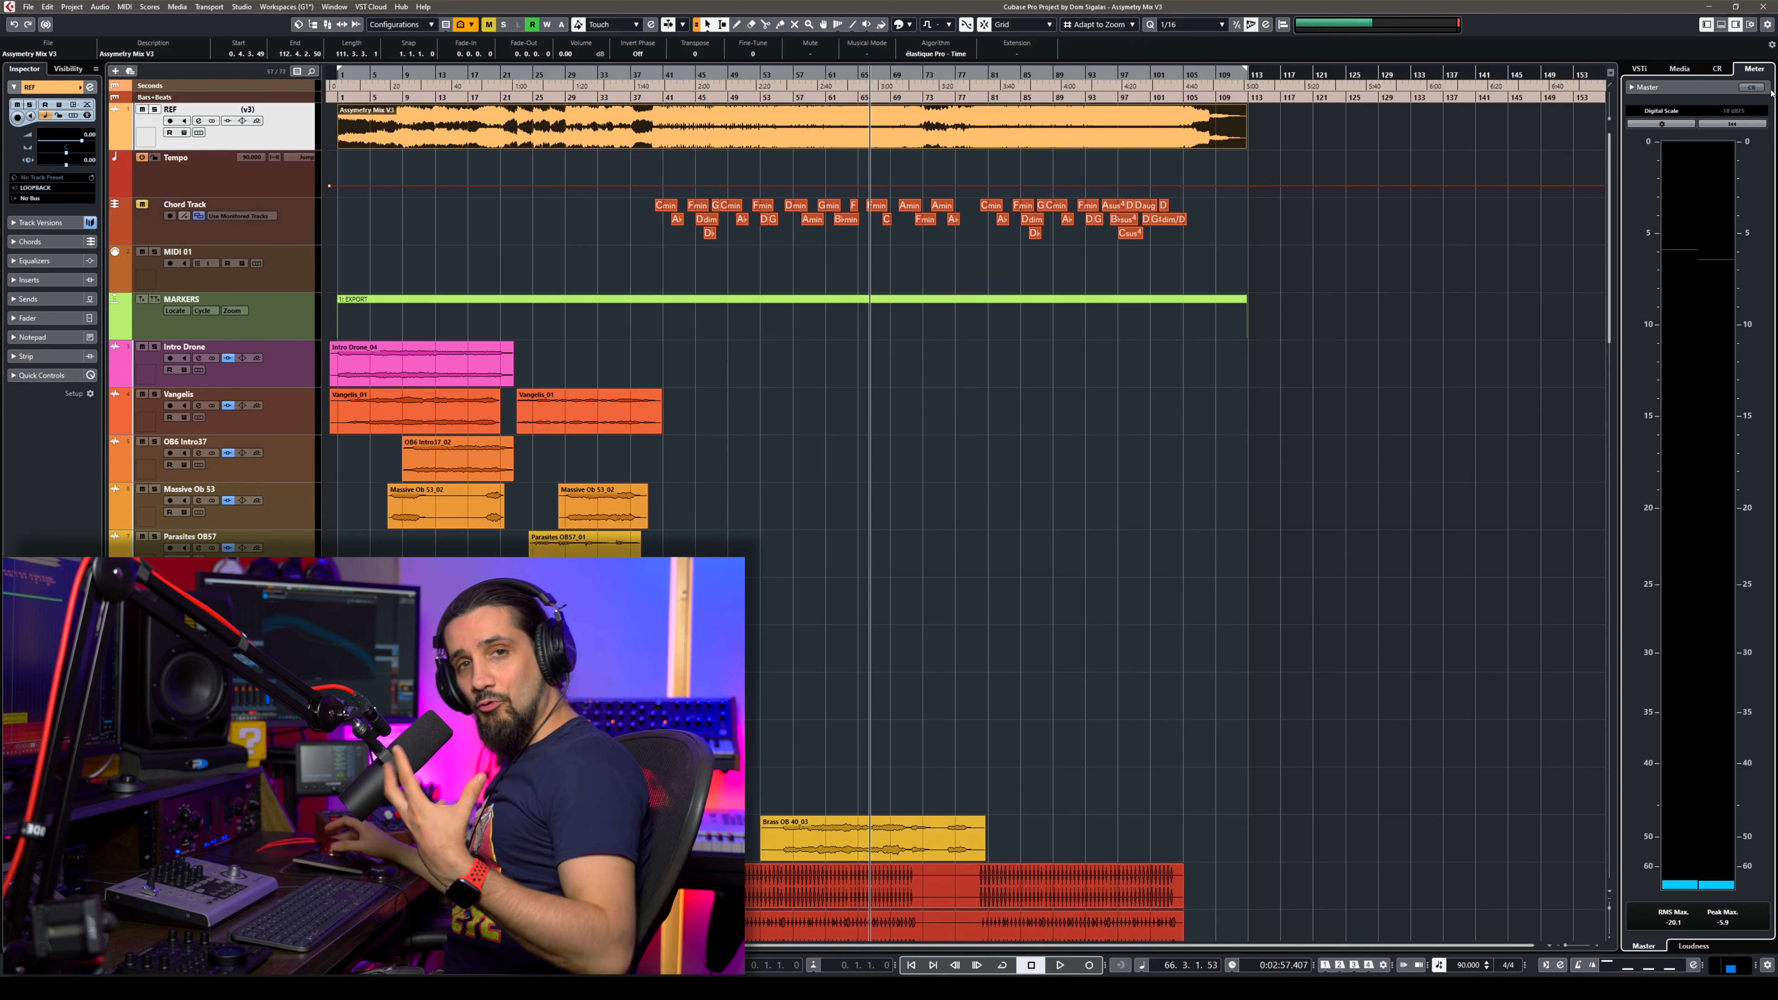
Start playback and try the DIN, EBU, British and K-20 scales on the Master meter.
key(space)
click(1645, 117)
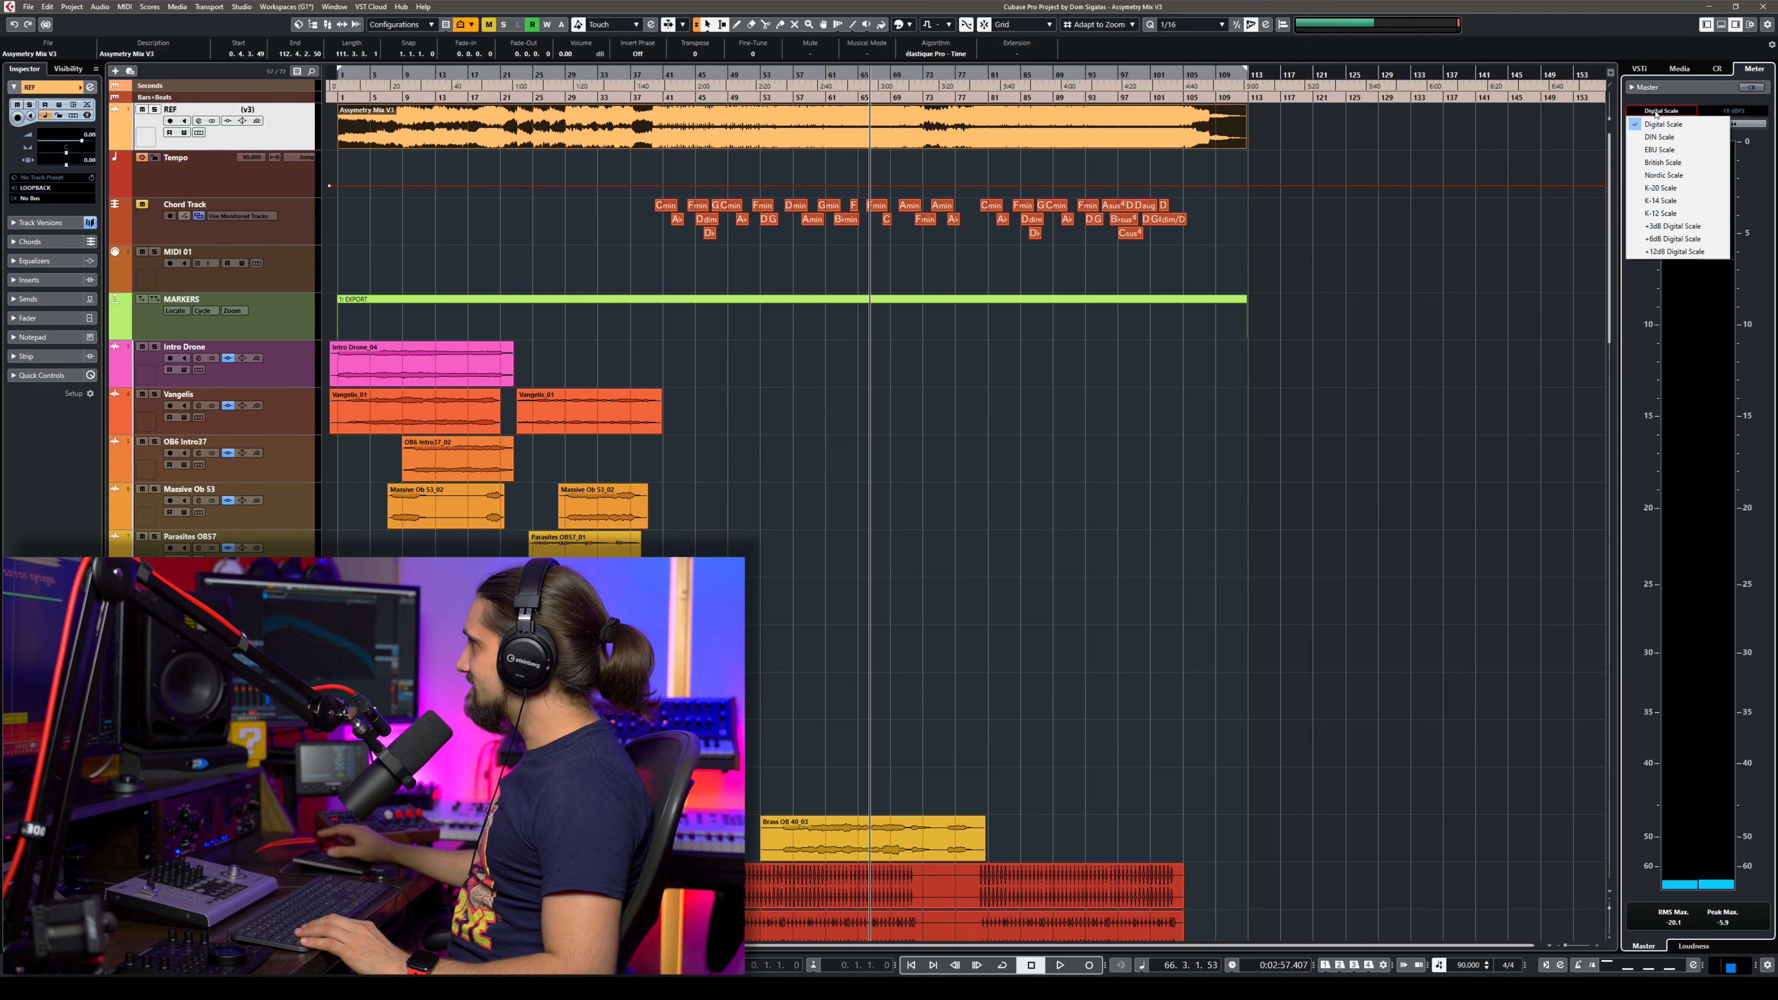
click(1660, 137)
click(1661, 143)
click(1660, 149)
click(1659, 110)
click(1662, 162)
click(1659, 110)
click(1664, 189)
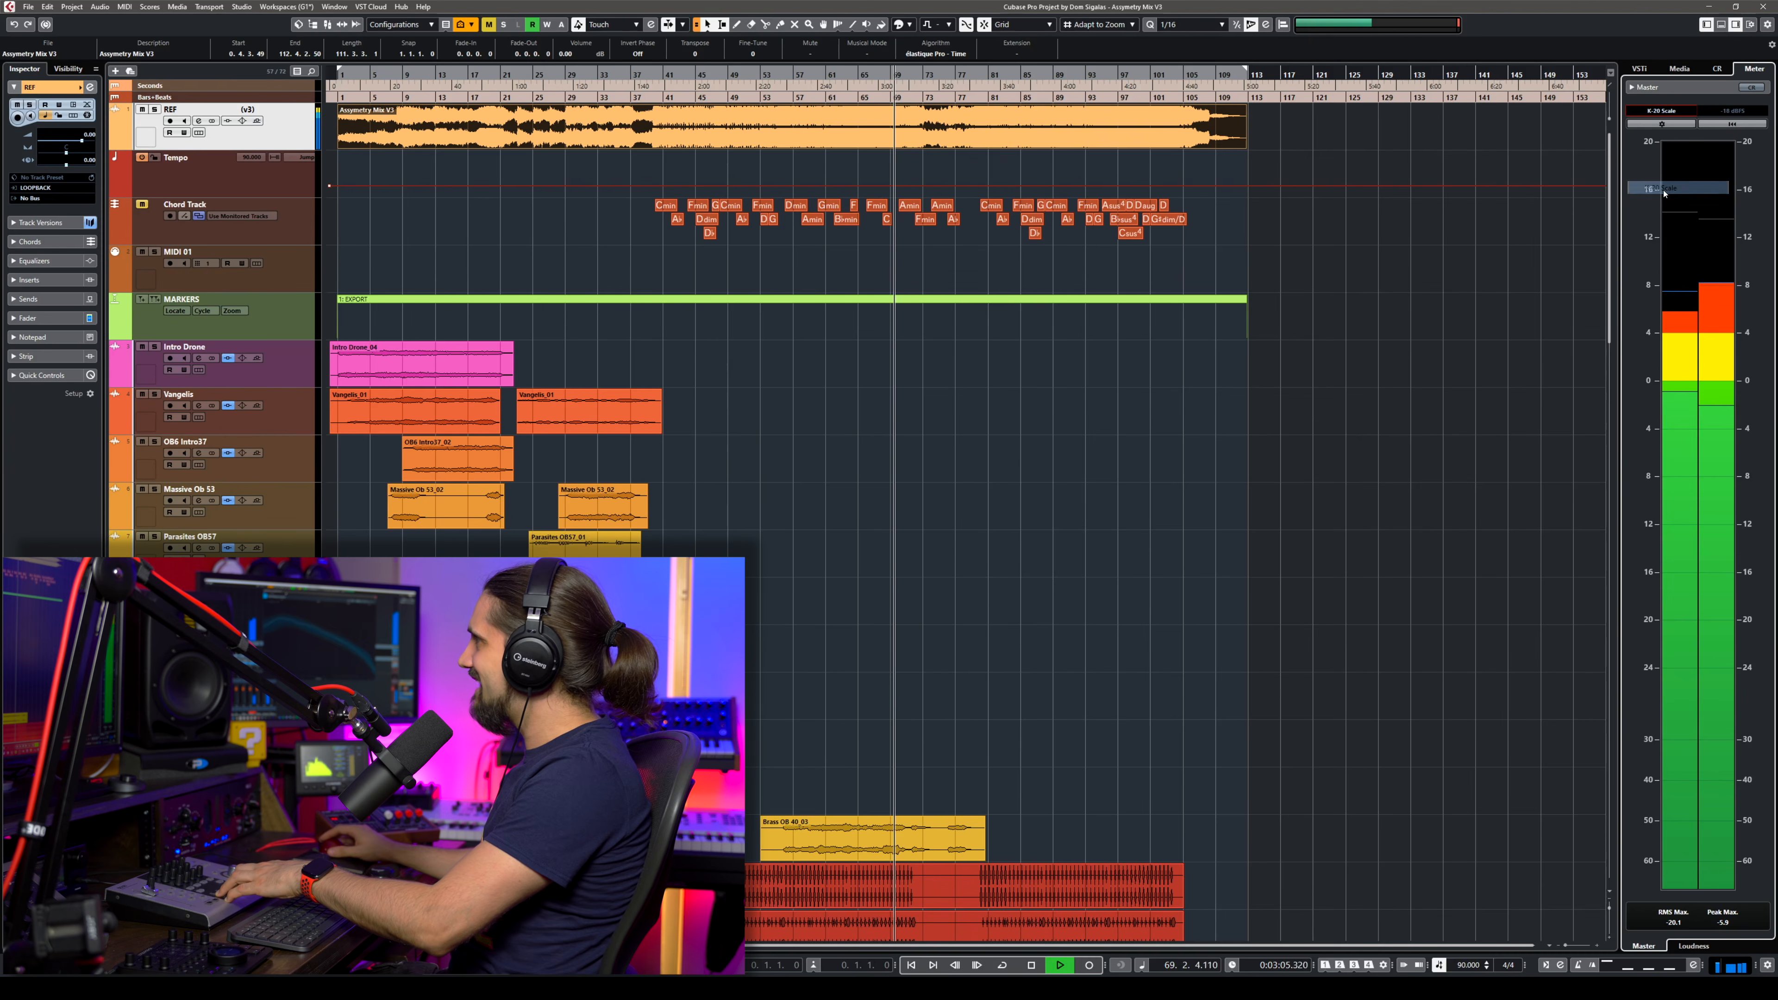
Try the +3dB Digital Scale on the Master meter, then restore the standard Digital Scale.
click(1661, 110)
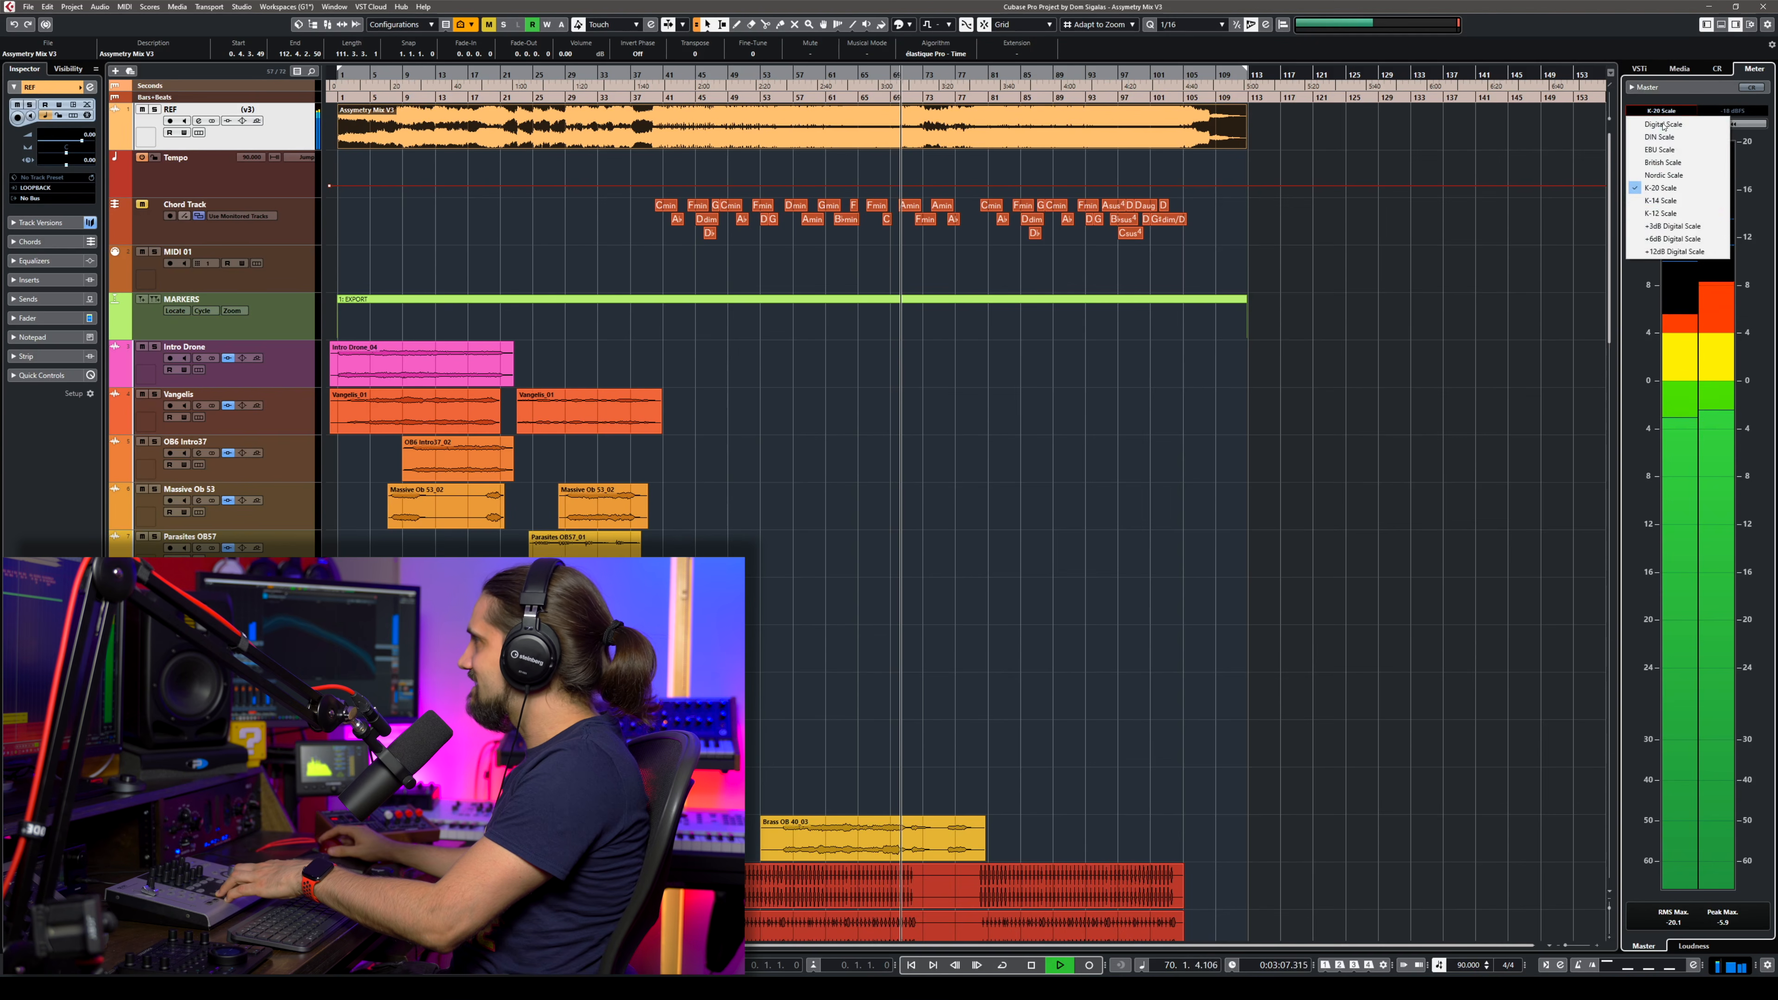
click(1671, 225)
click(1661, 112)
click(1679, 128)
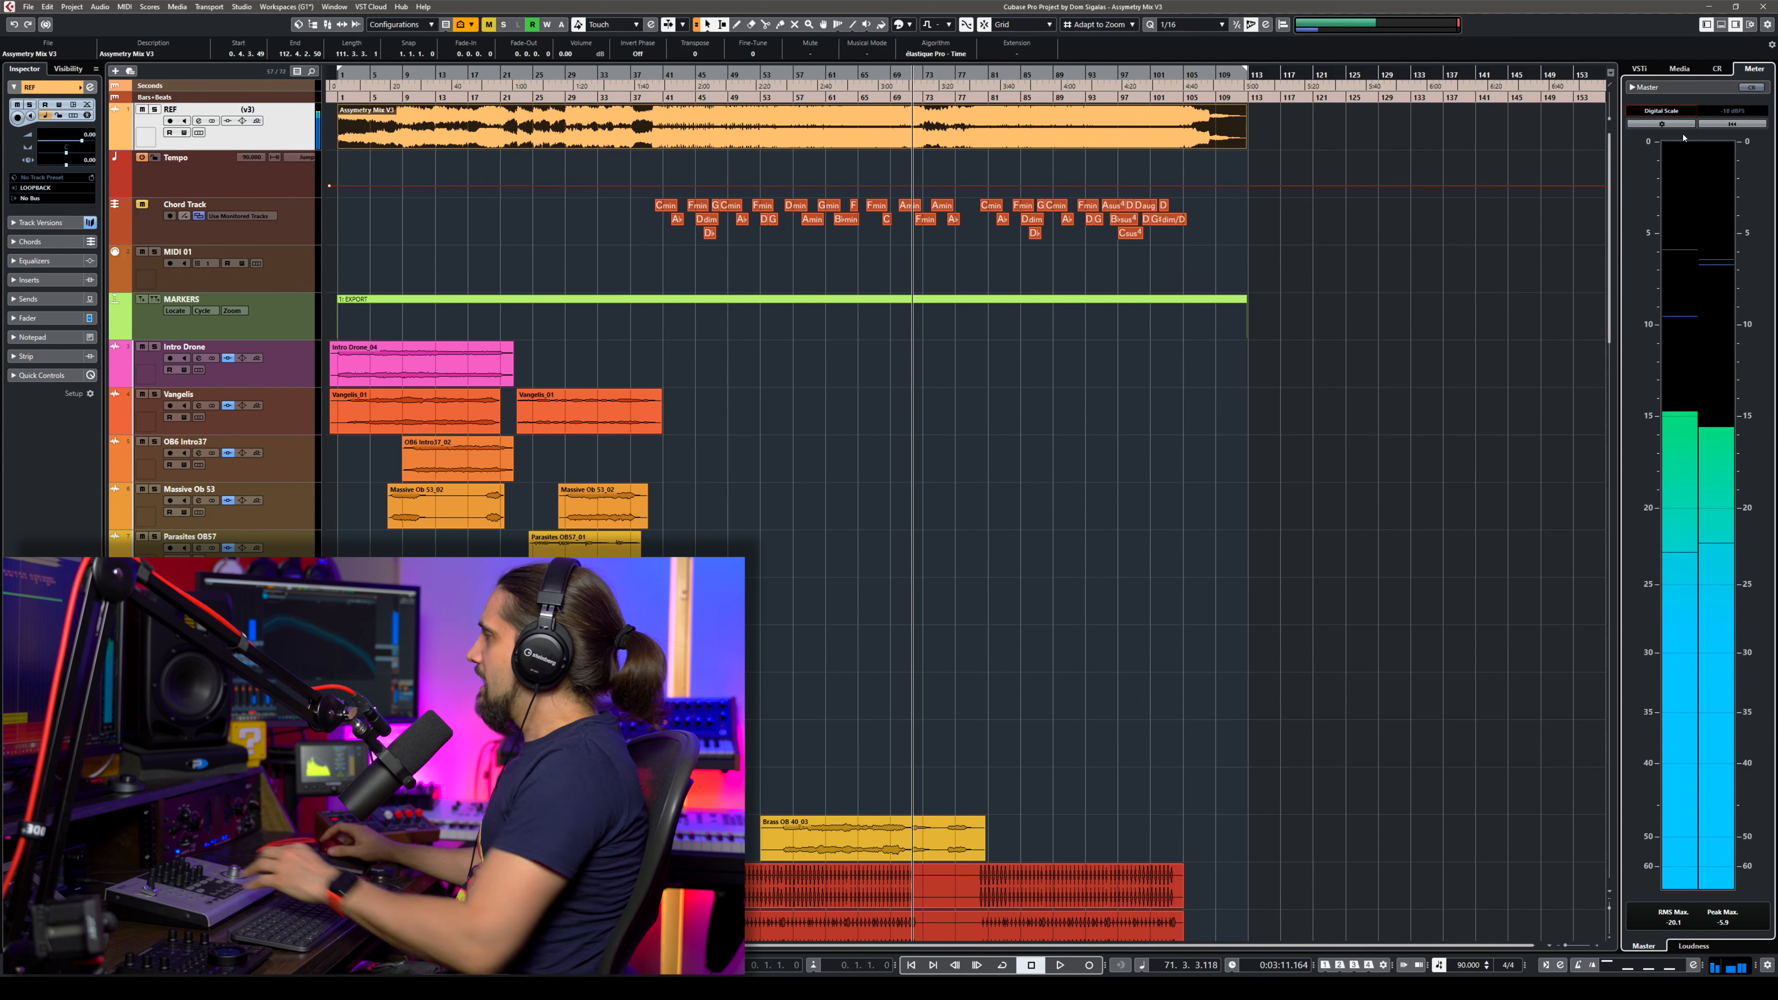
Check the project's integrated loudness on the Loudness meter, then return to the Master meter.
click(1703, 945)
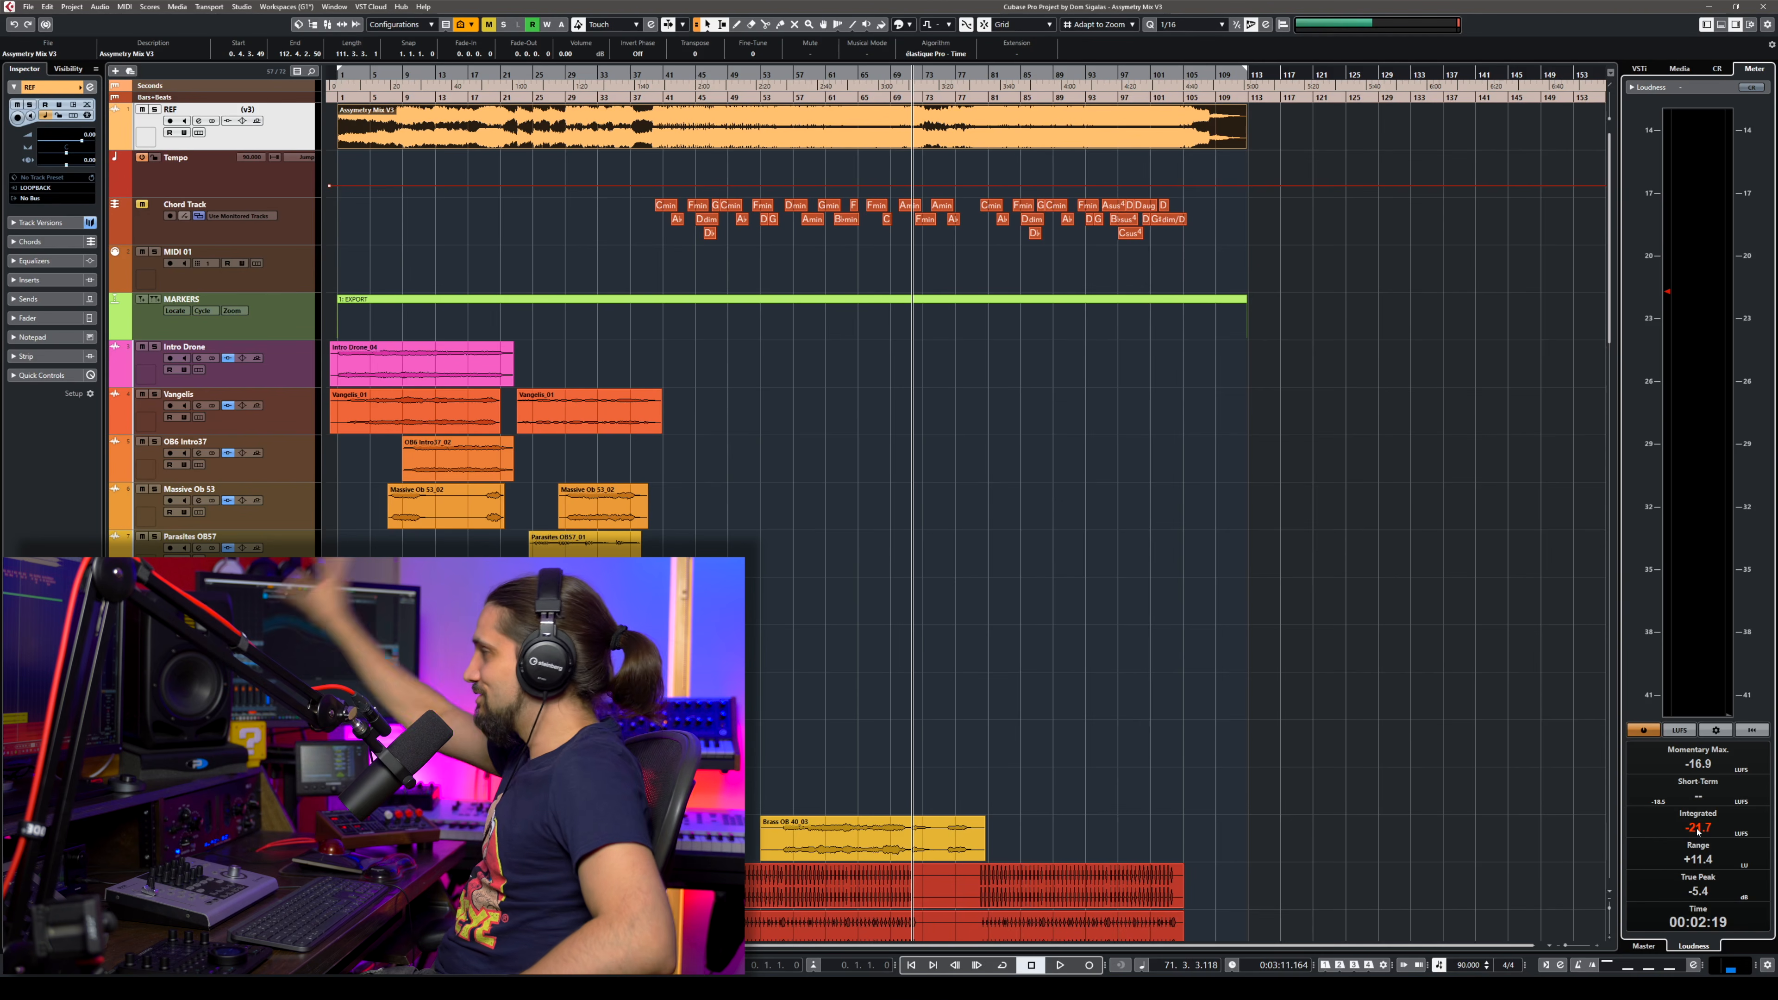
click(1643, 945)
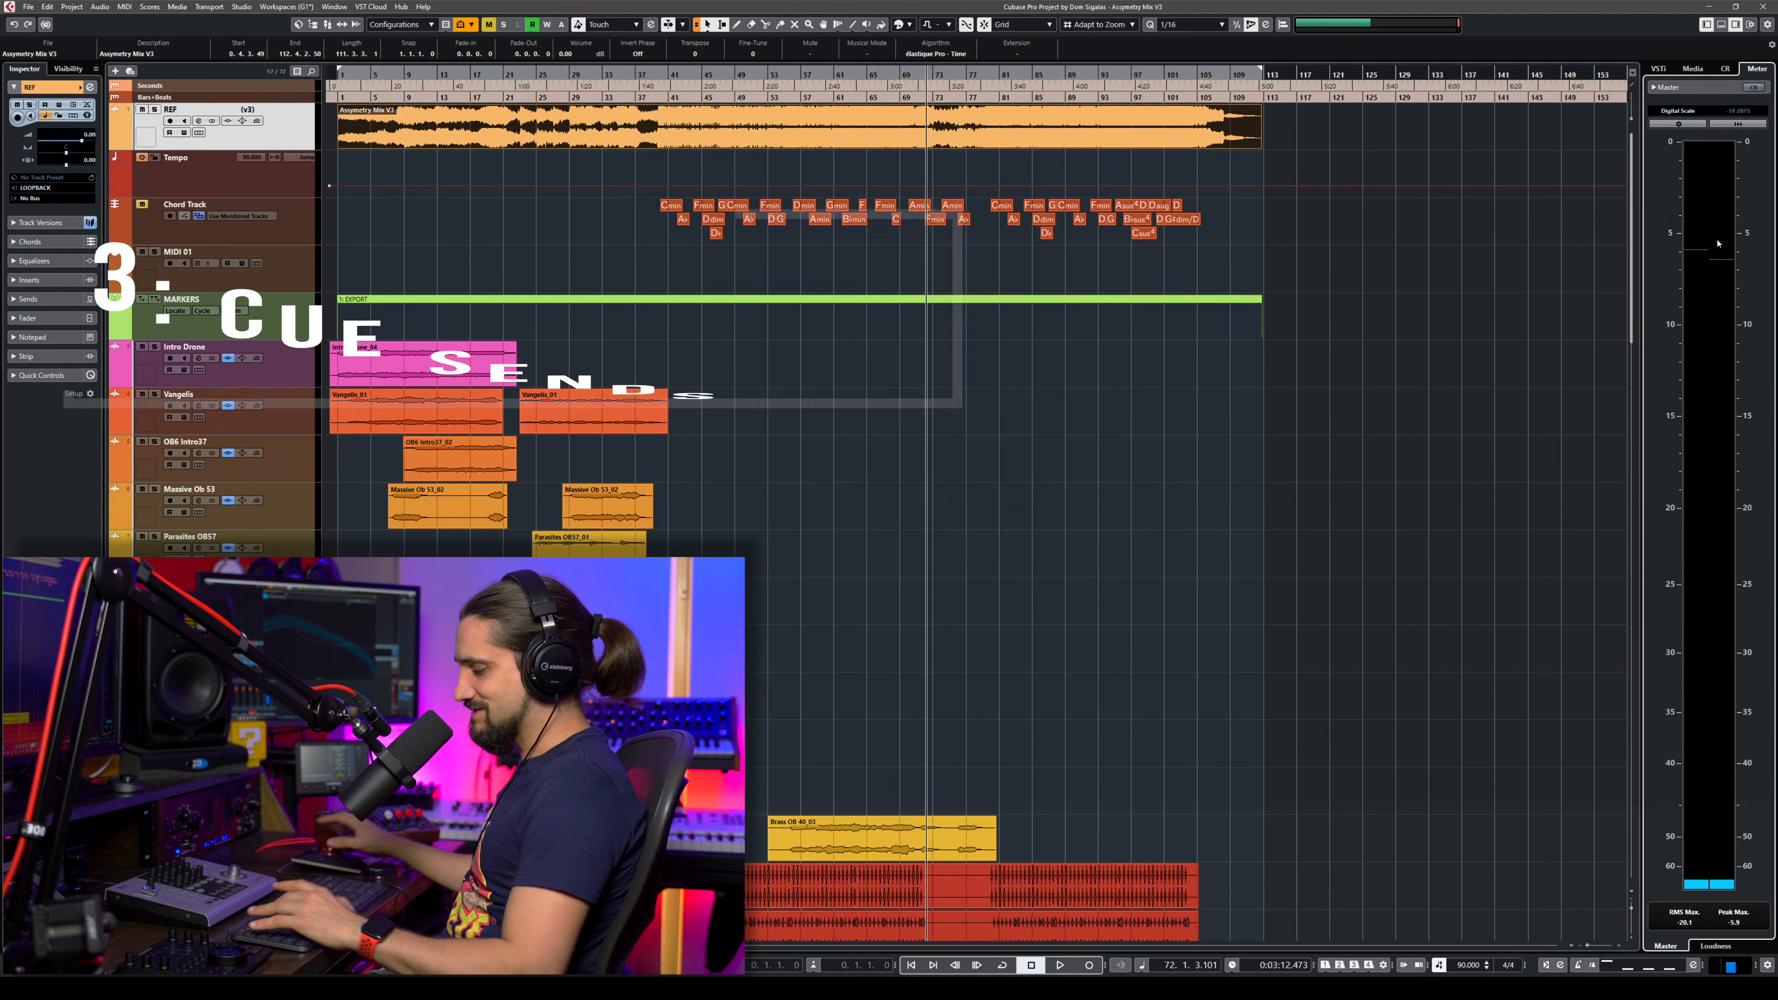
Open the MixConsole, bring up the Control Room settings in Audio Connections, and select the REFERENCE channel's name.
key(F3)
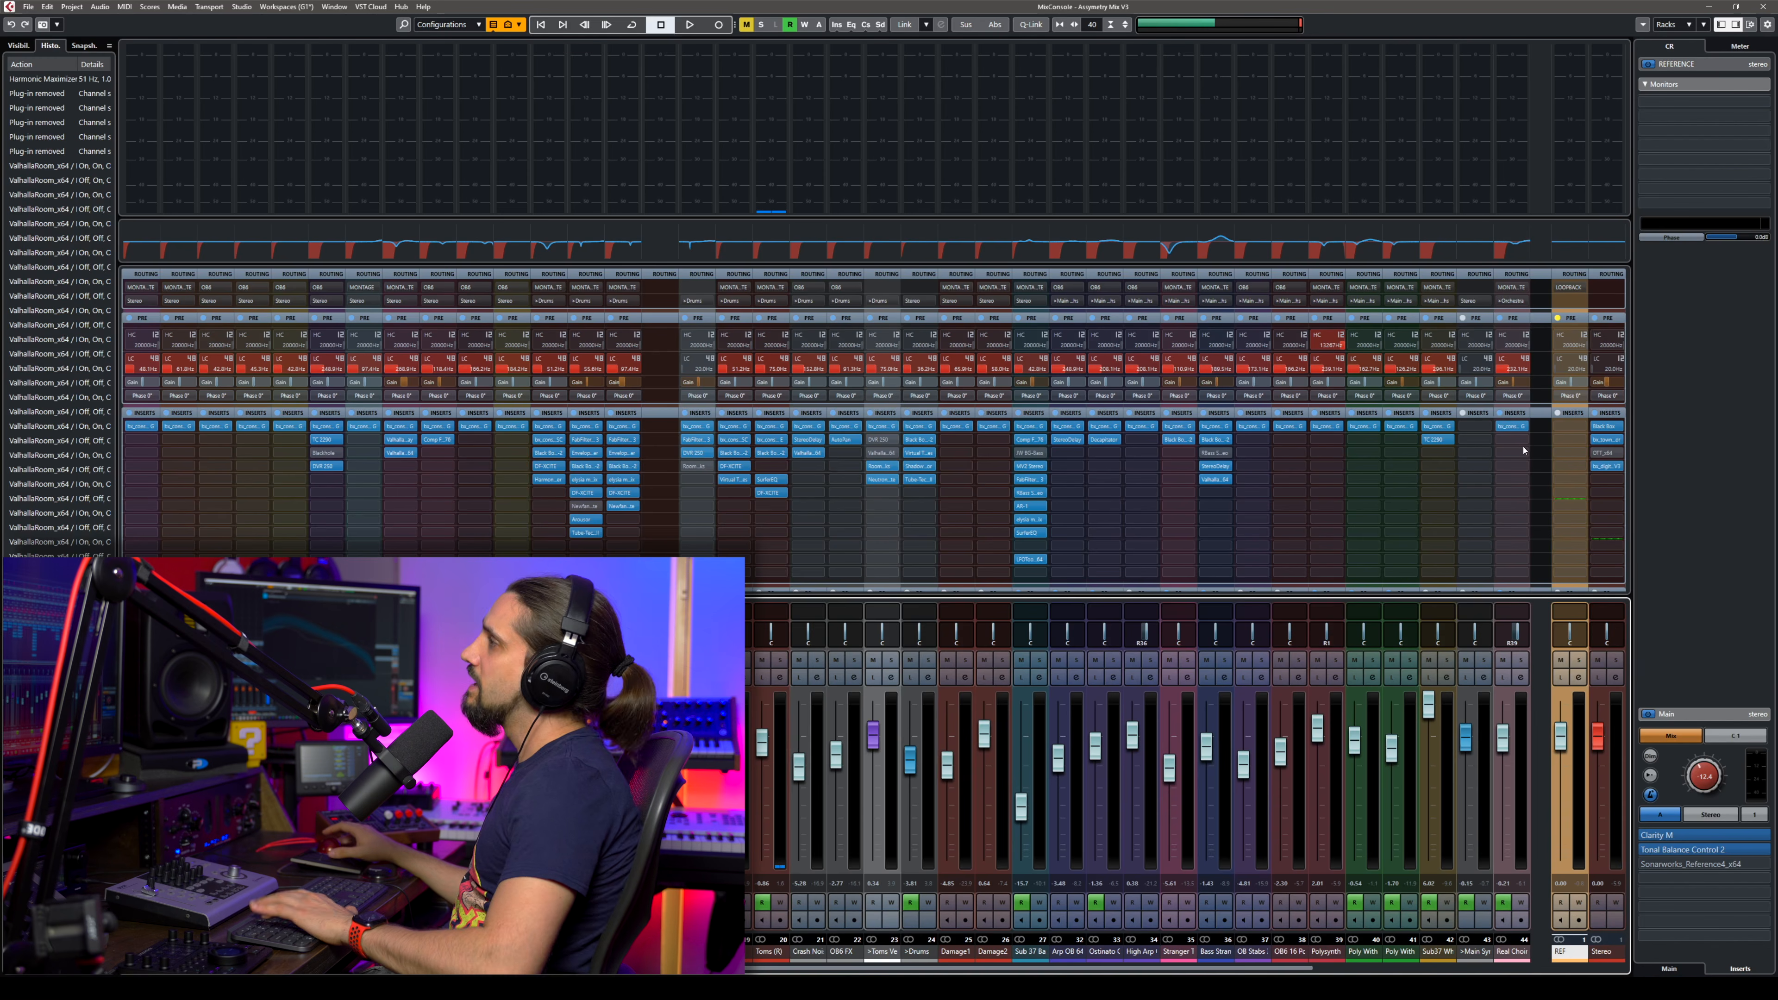
key(F4)
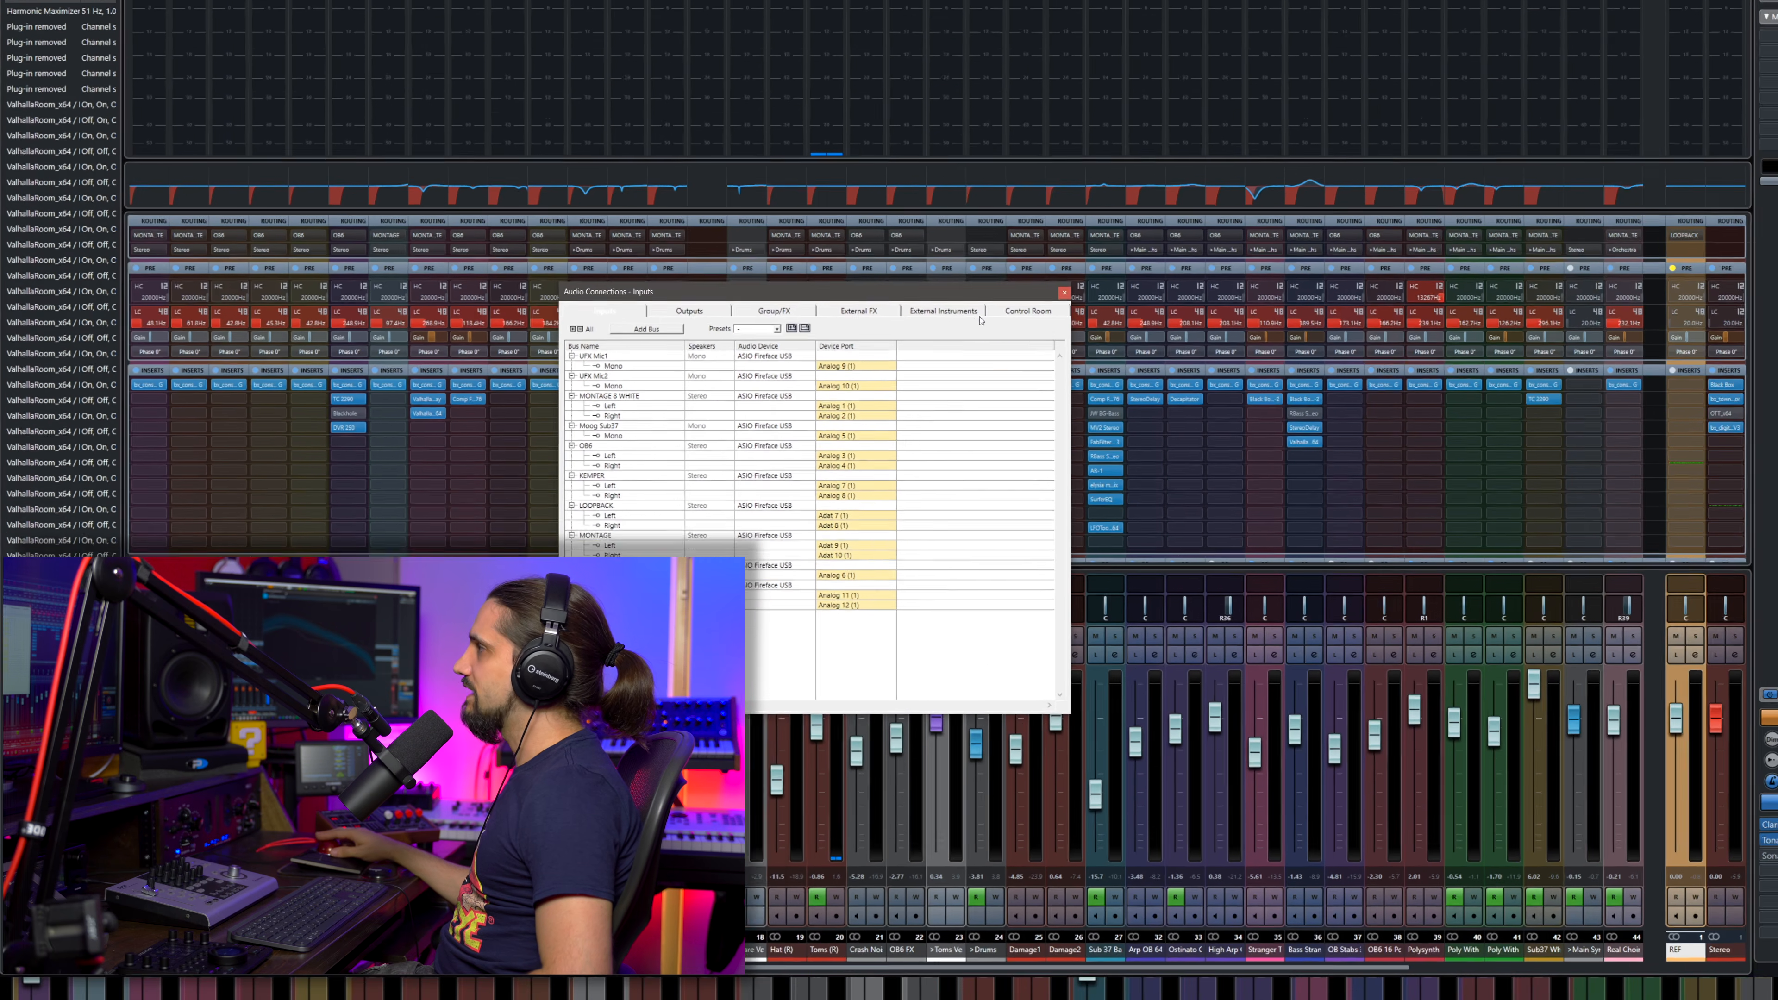
click(956, 401)
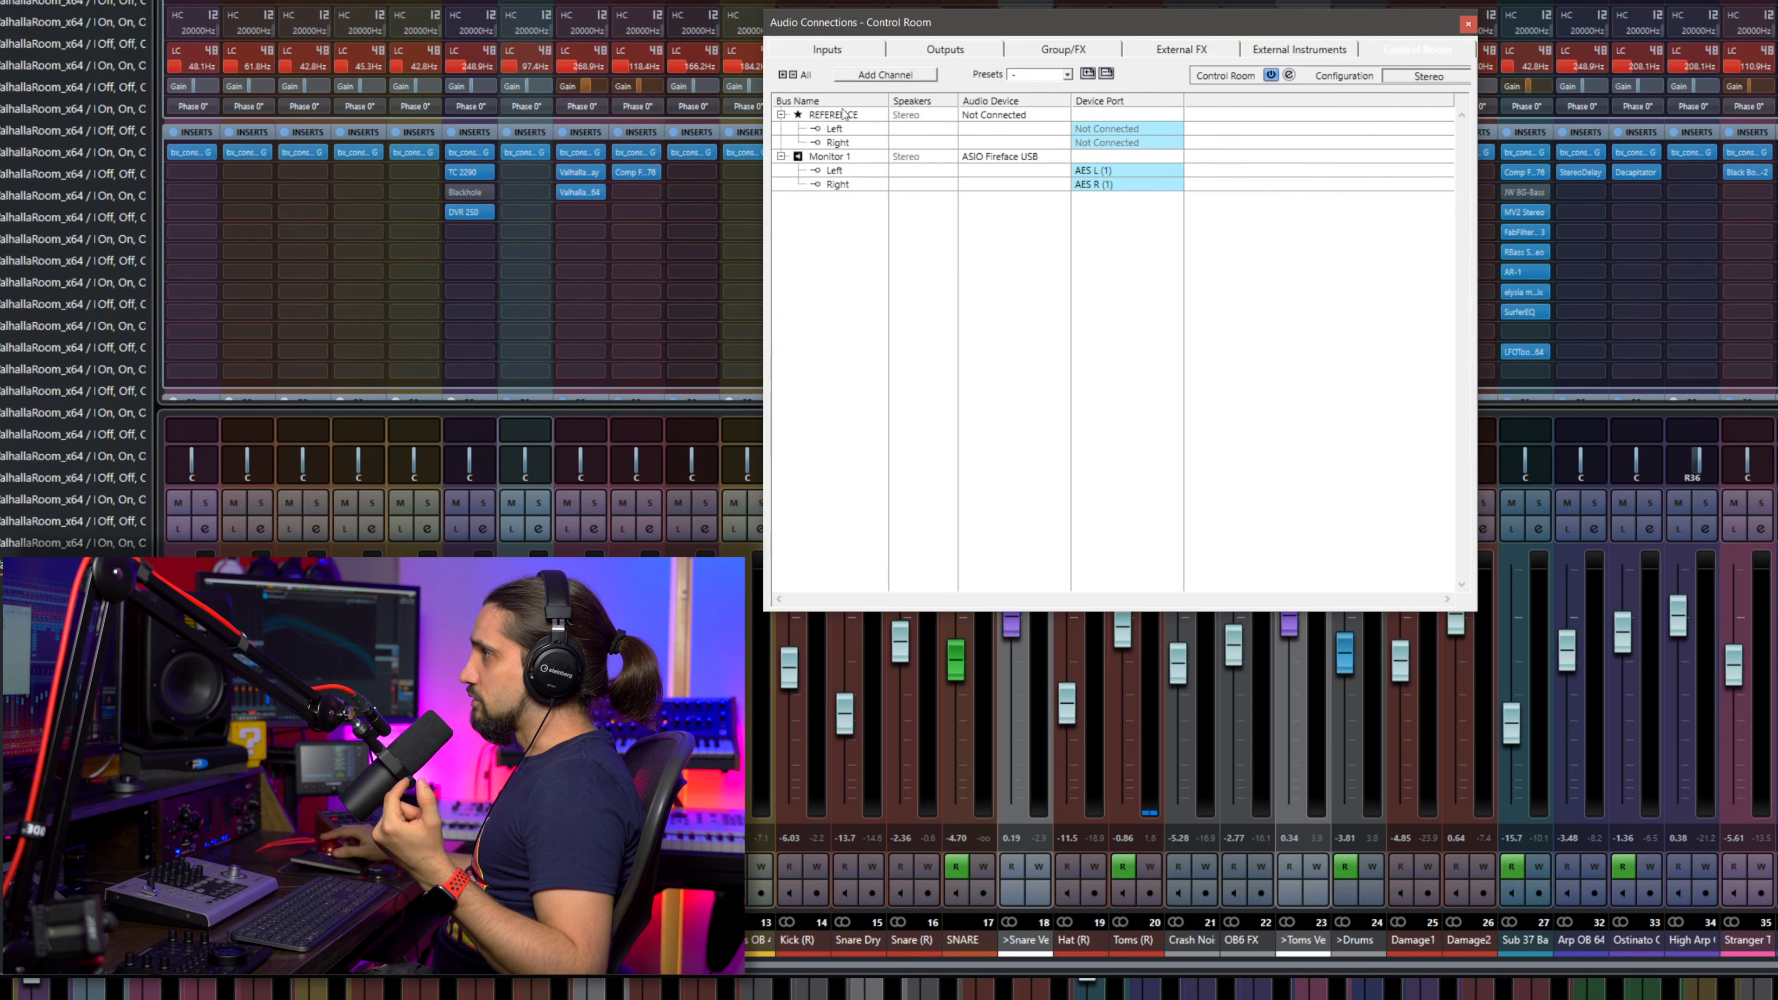
double_click(830, 120)
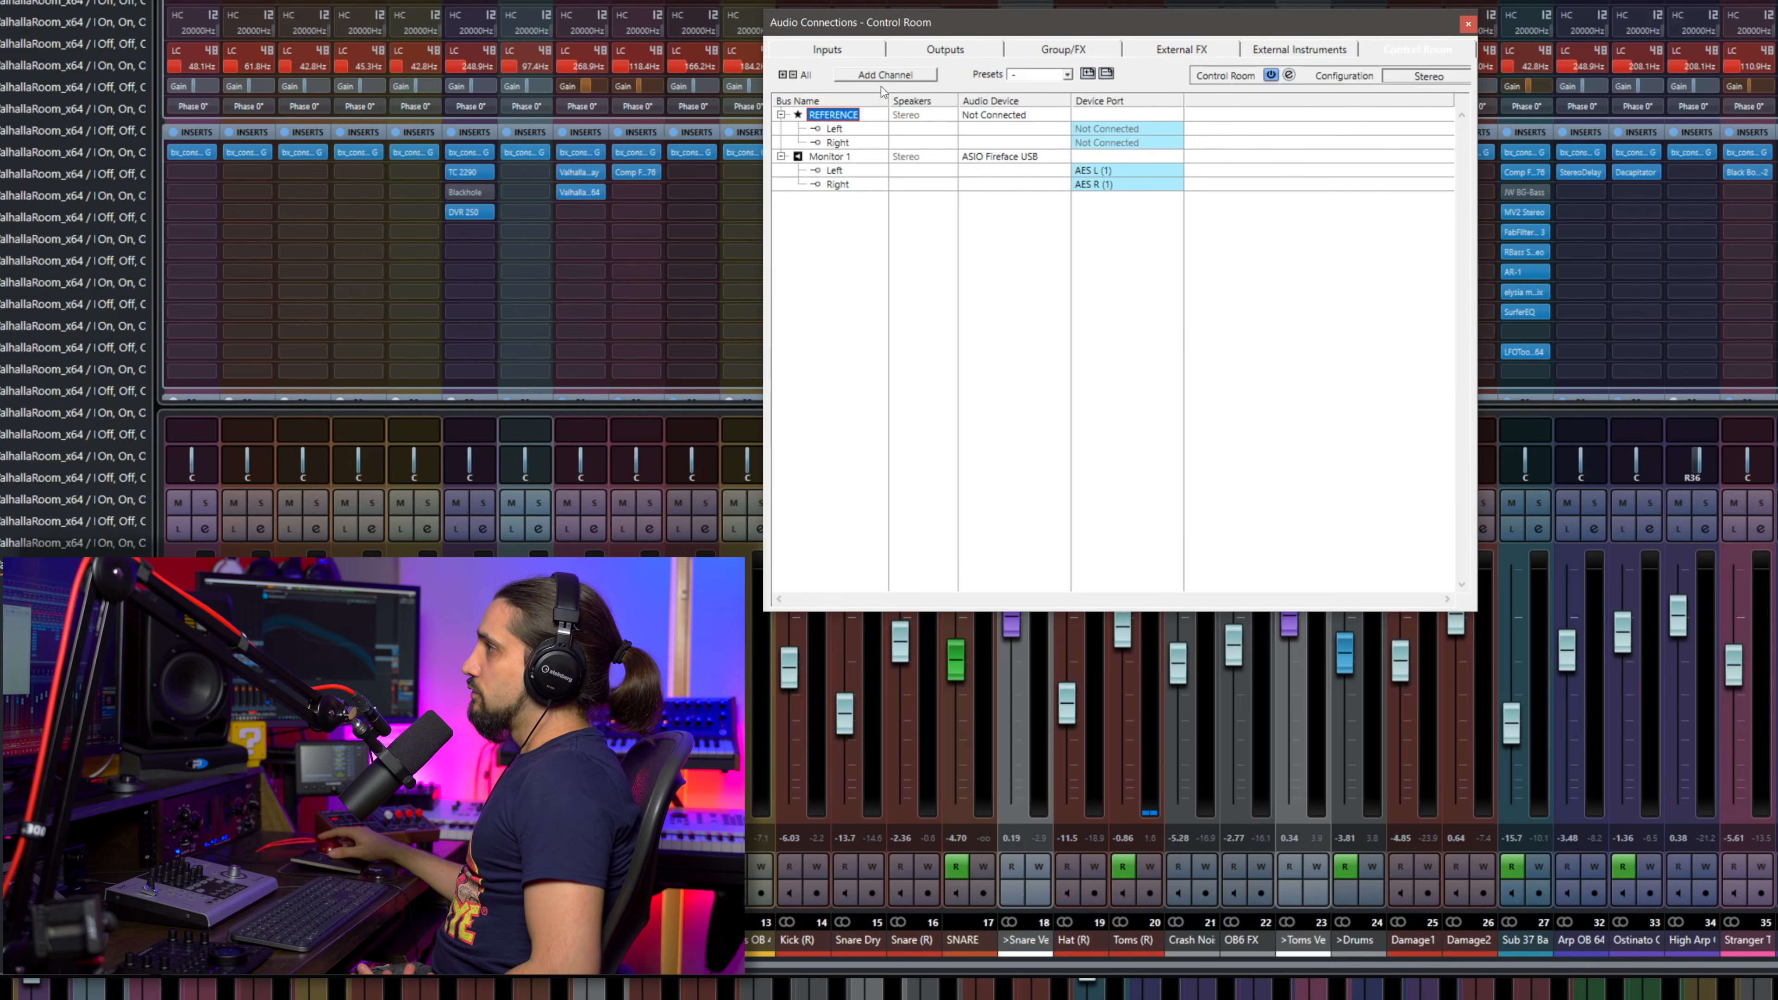
Add a stereo cue channel named Musician to the Control Room connections.
click(885, 75)
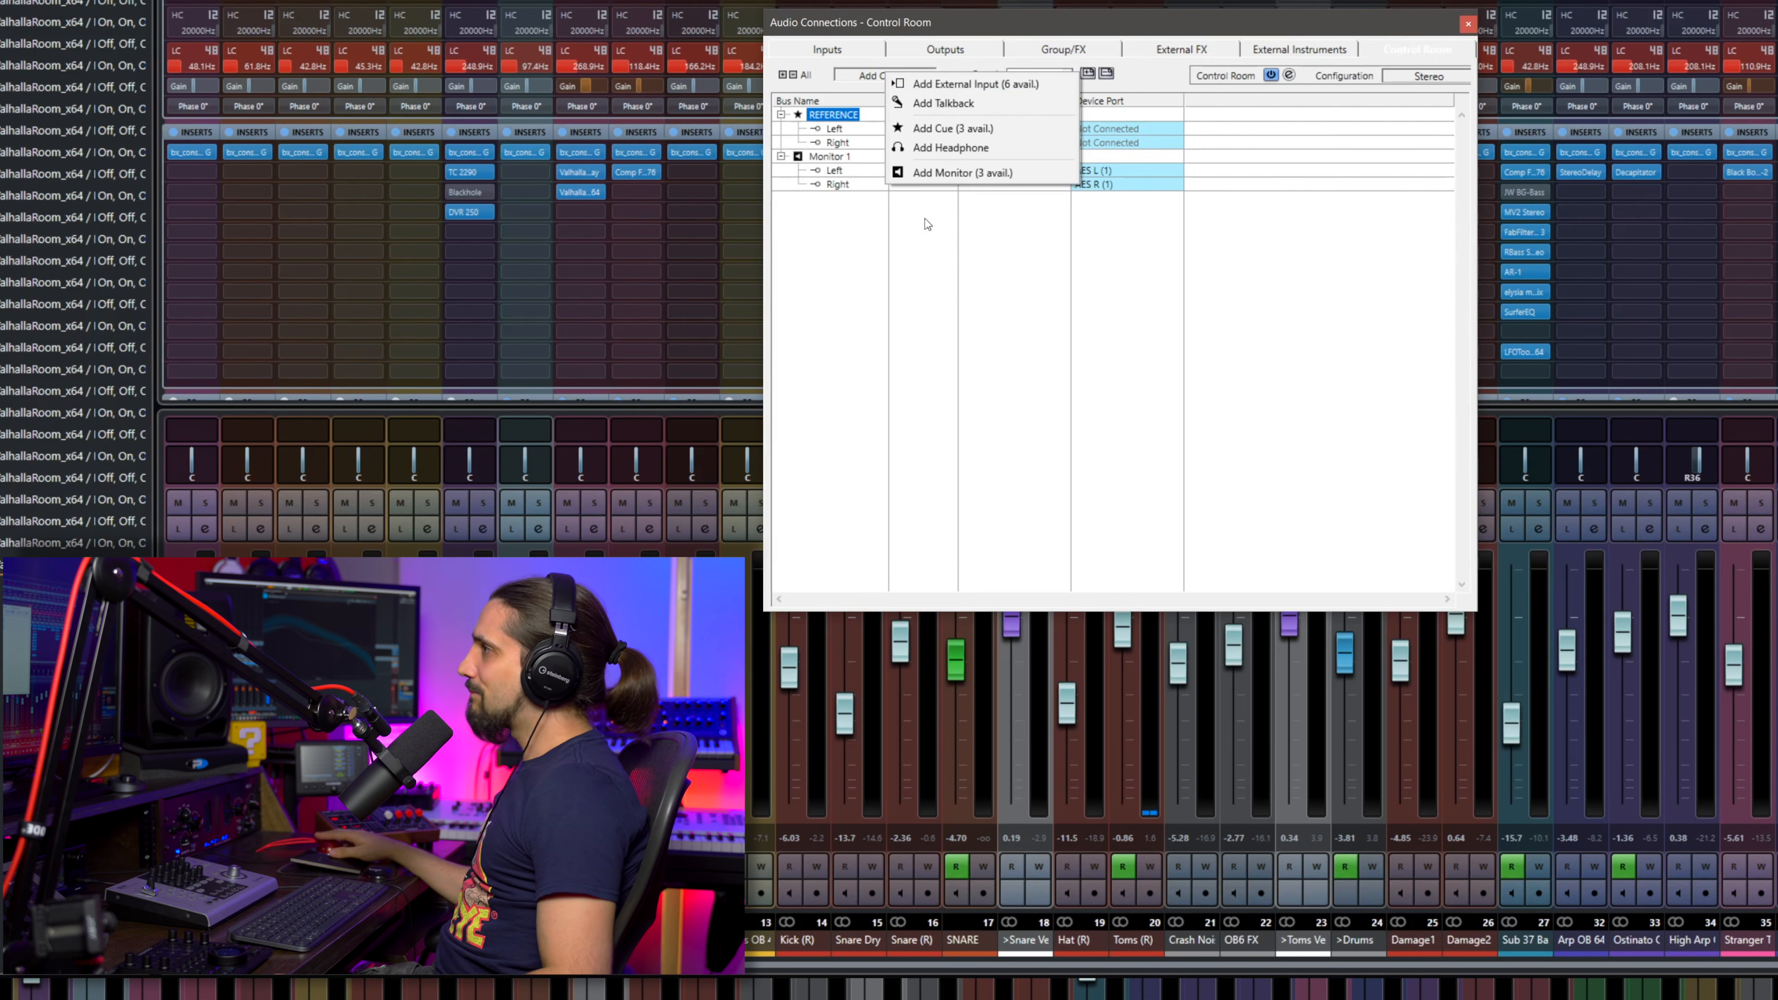
click(940, 132)
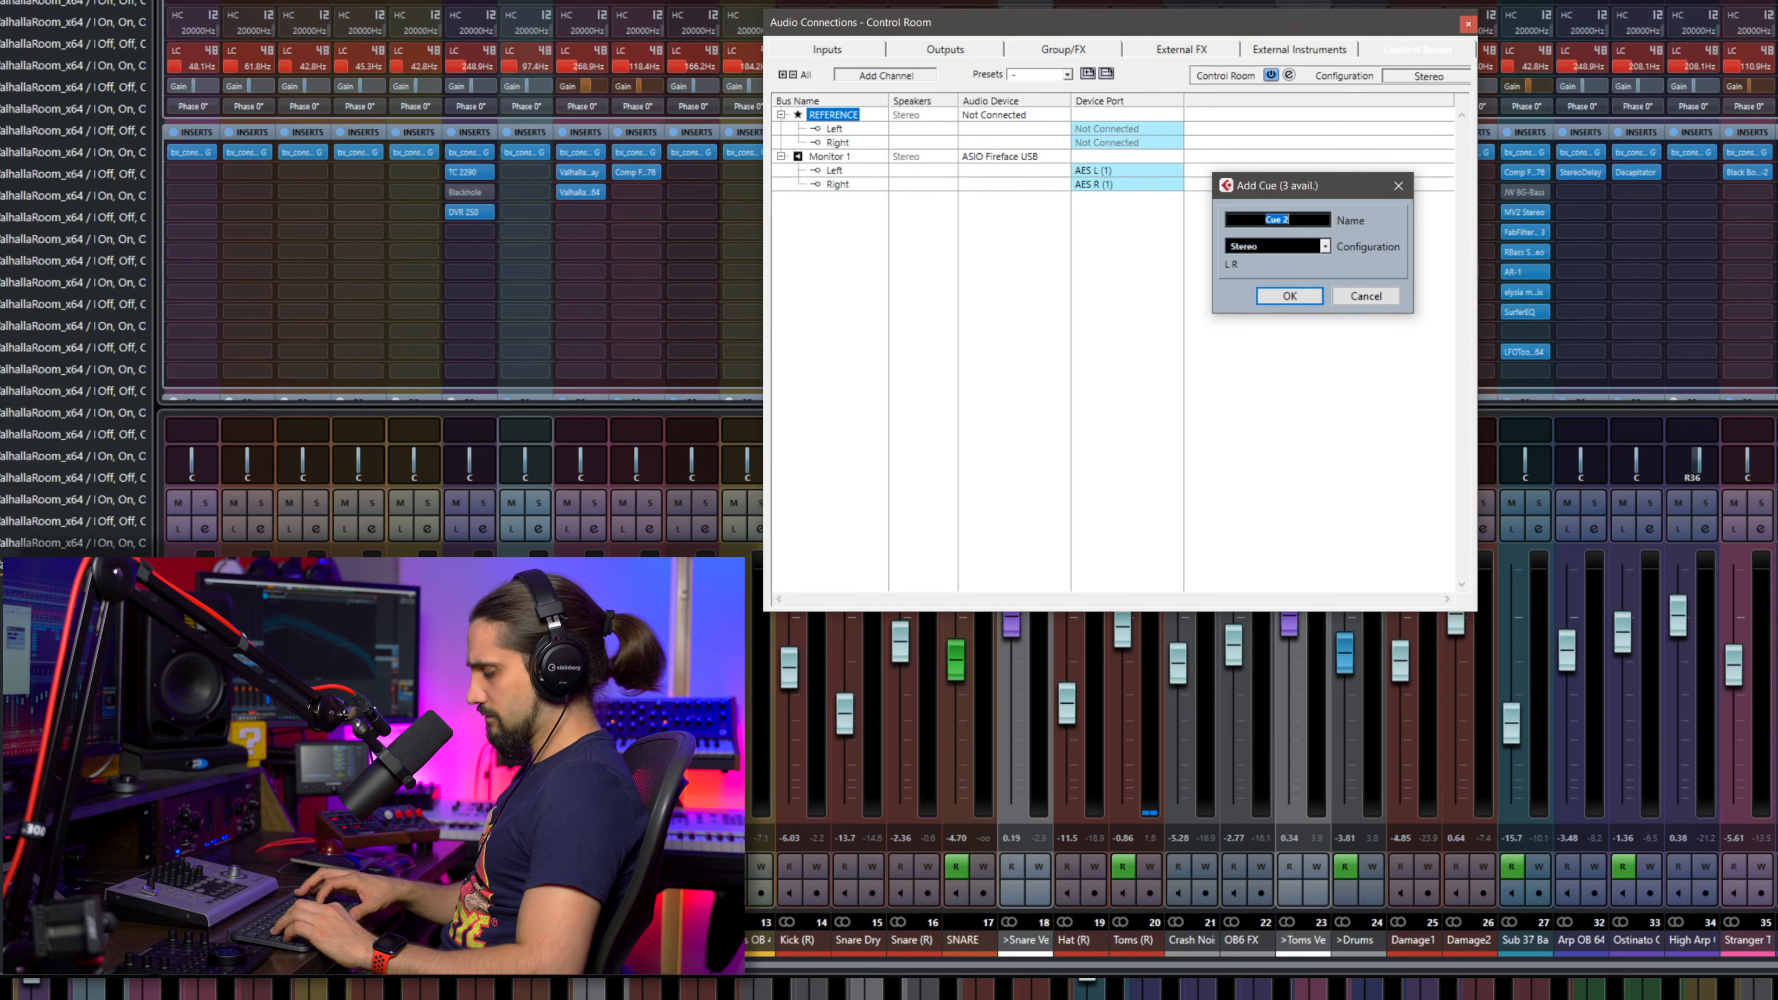
text(Musician)
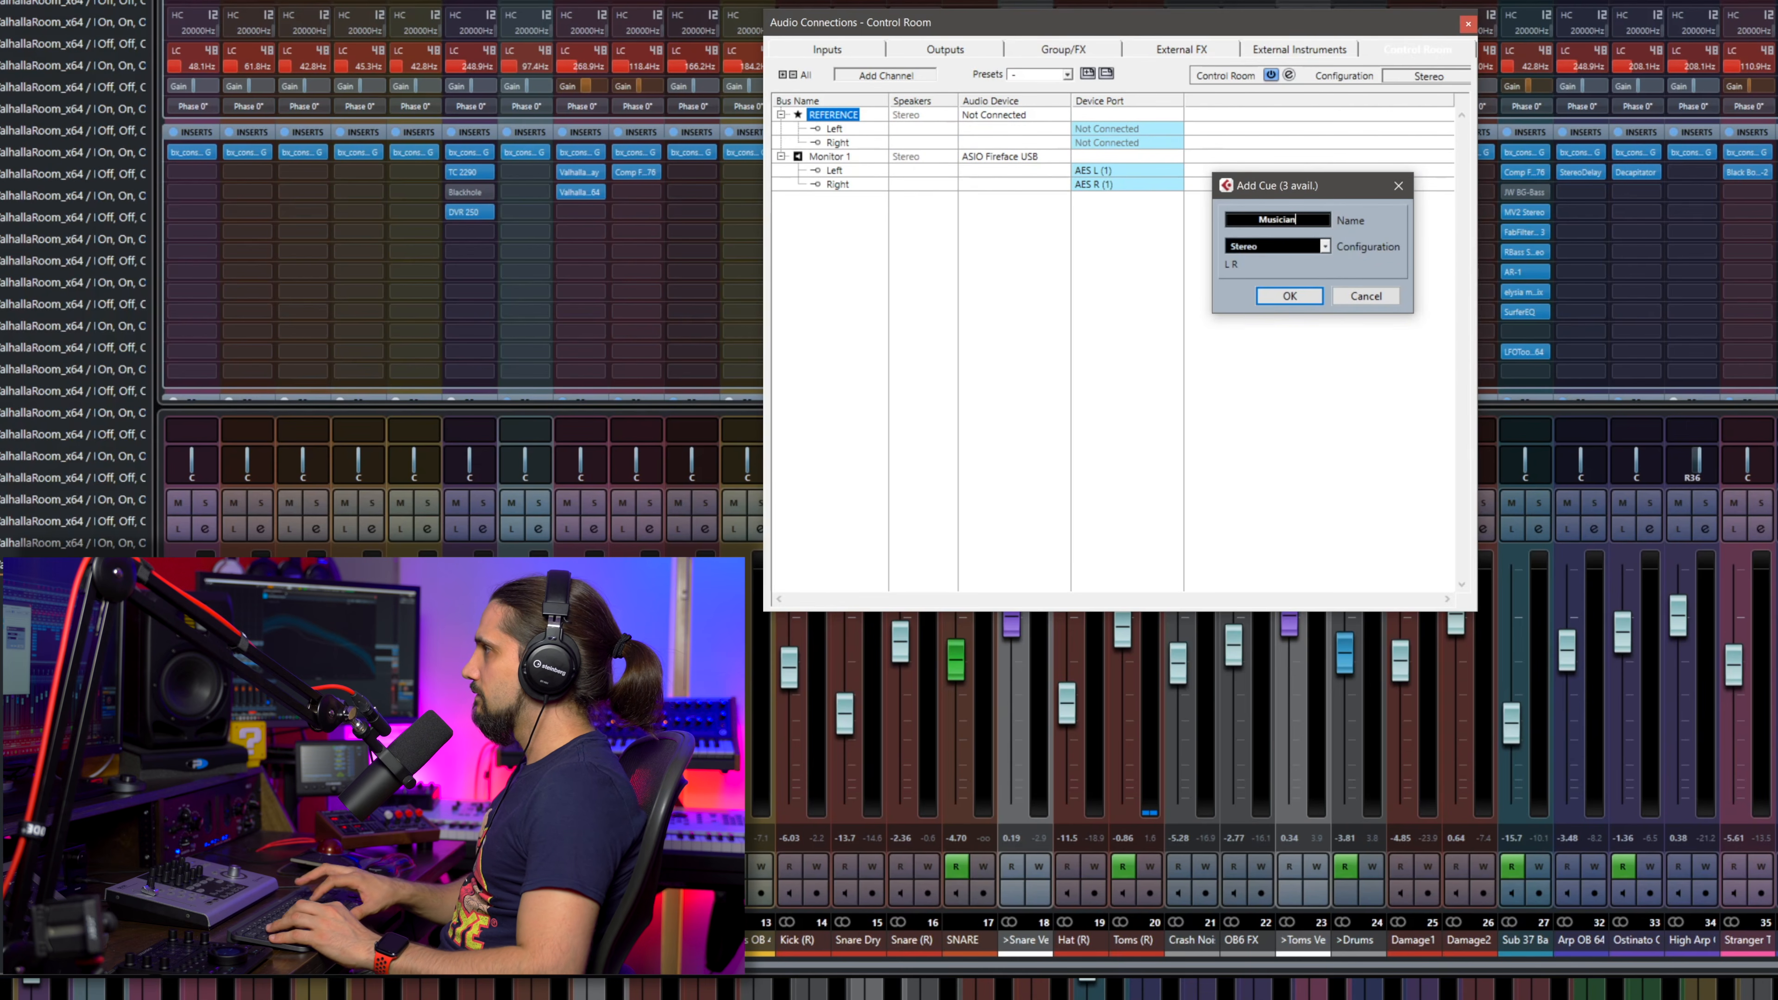
click(1299, 296)
Review the device ports available for the Musician cue's left channel without assigning one, and close Audio Connections.
click(1126, 171)
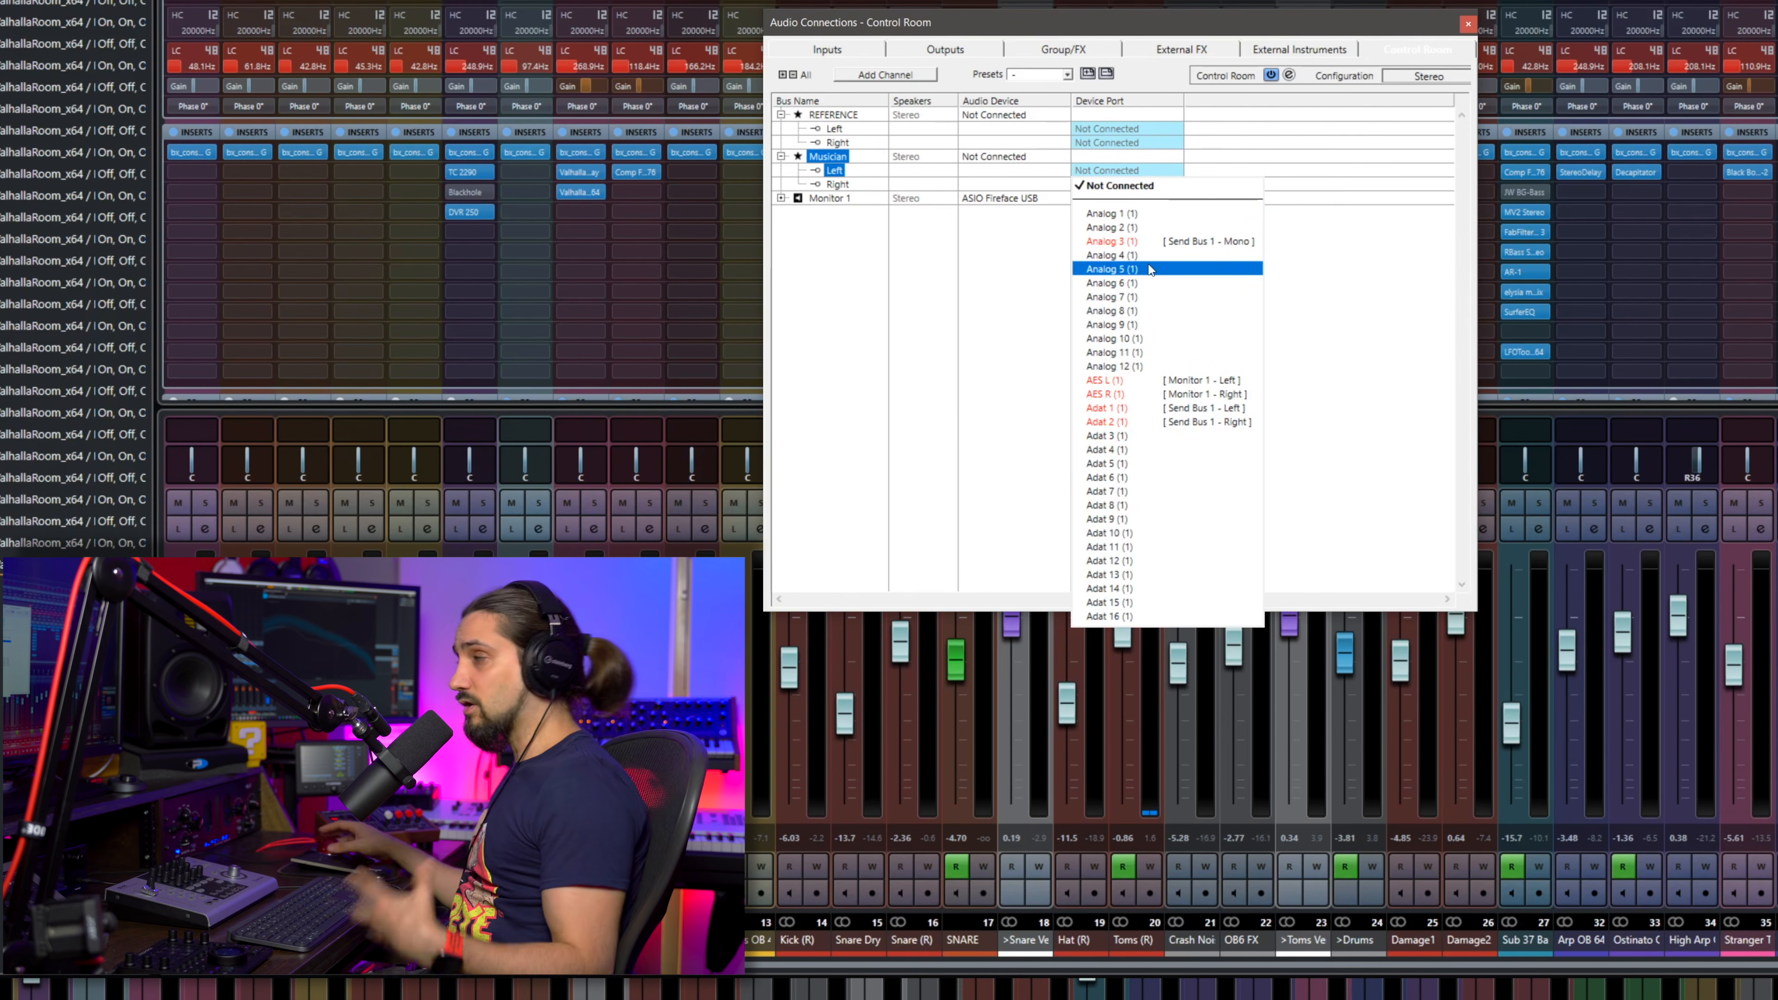
click(974, 339)
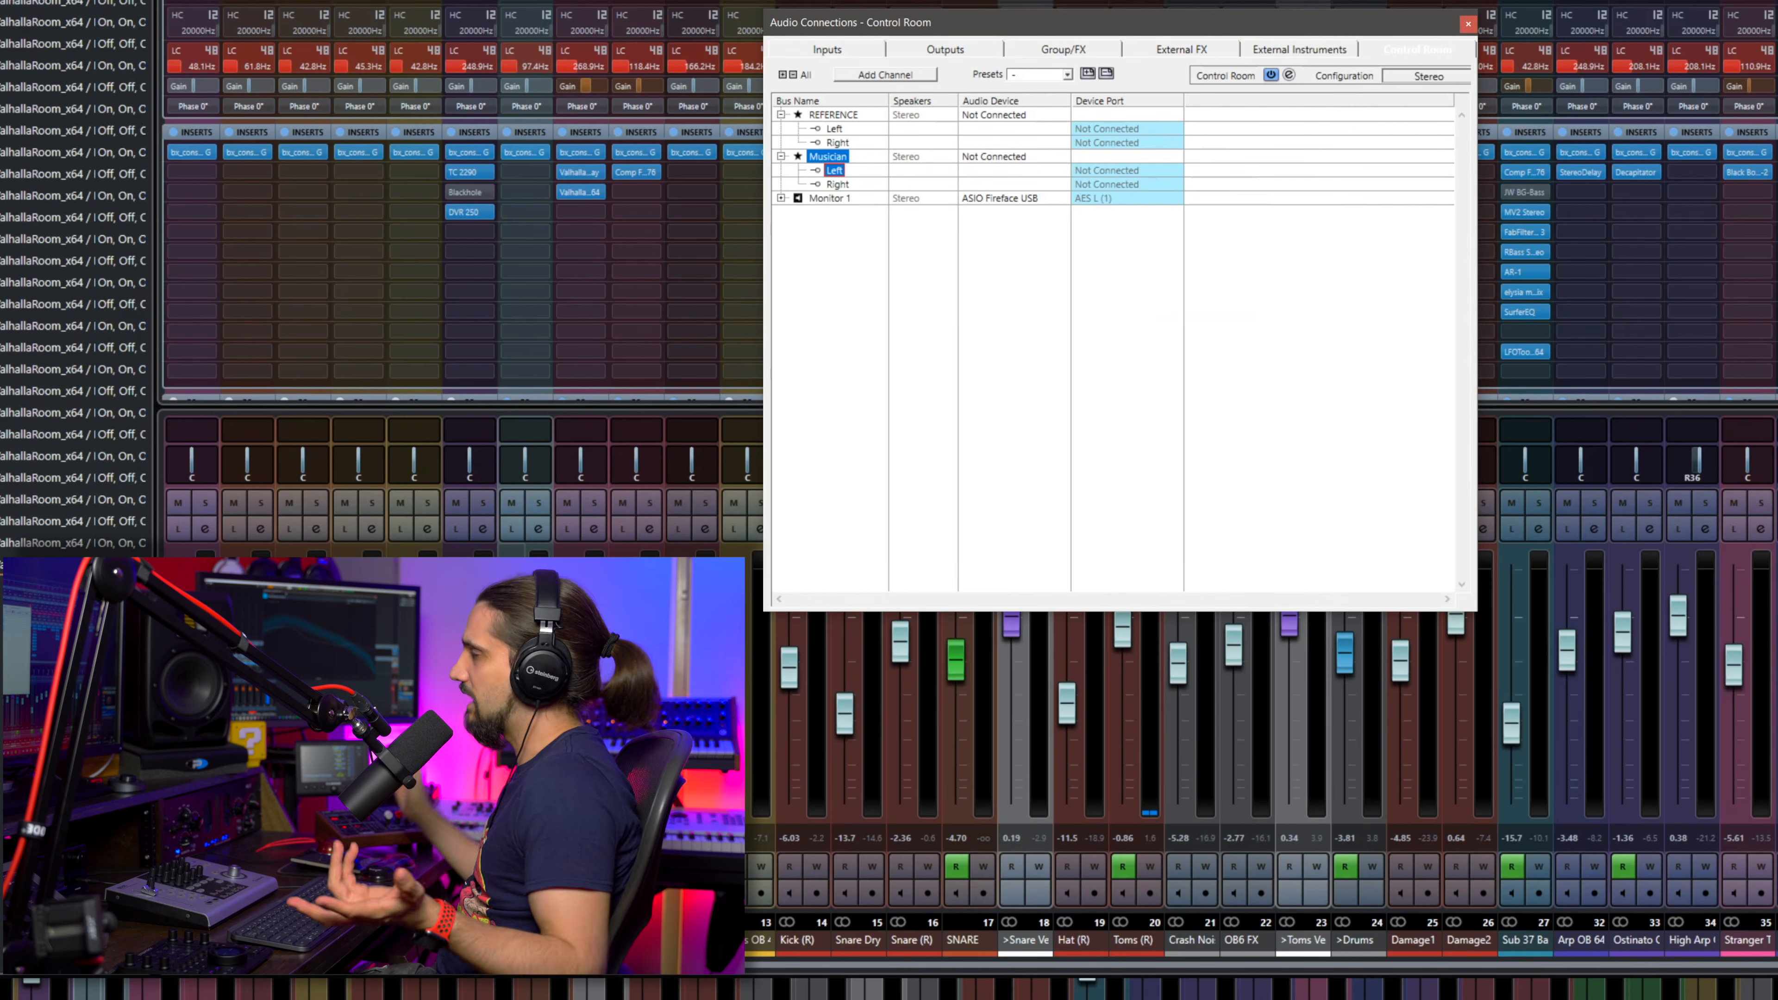
click(1468, 26)
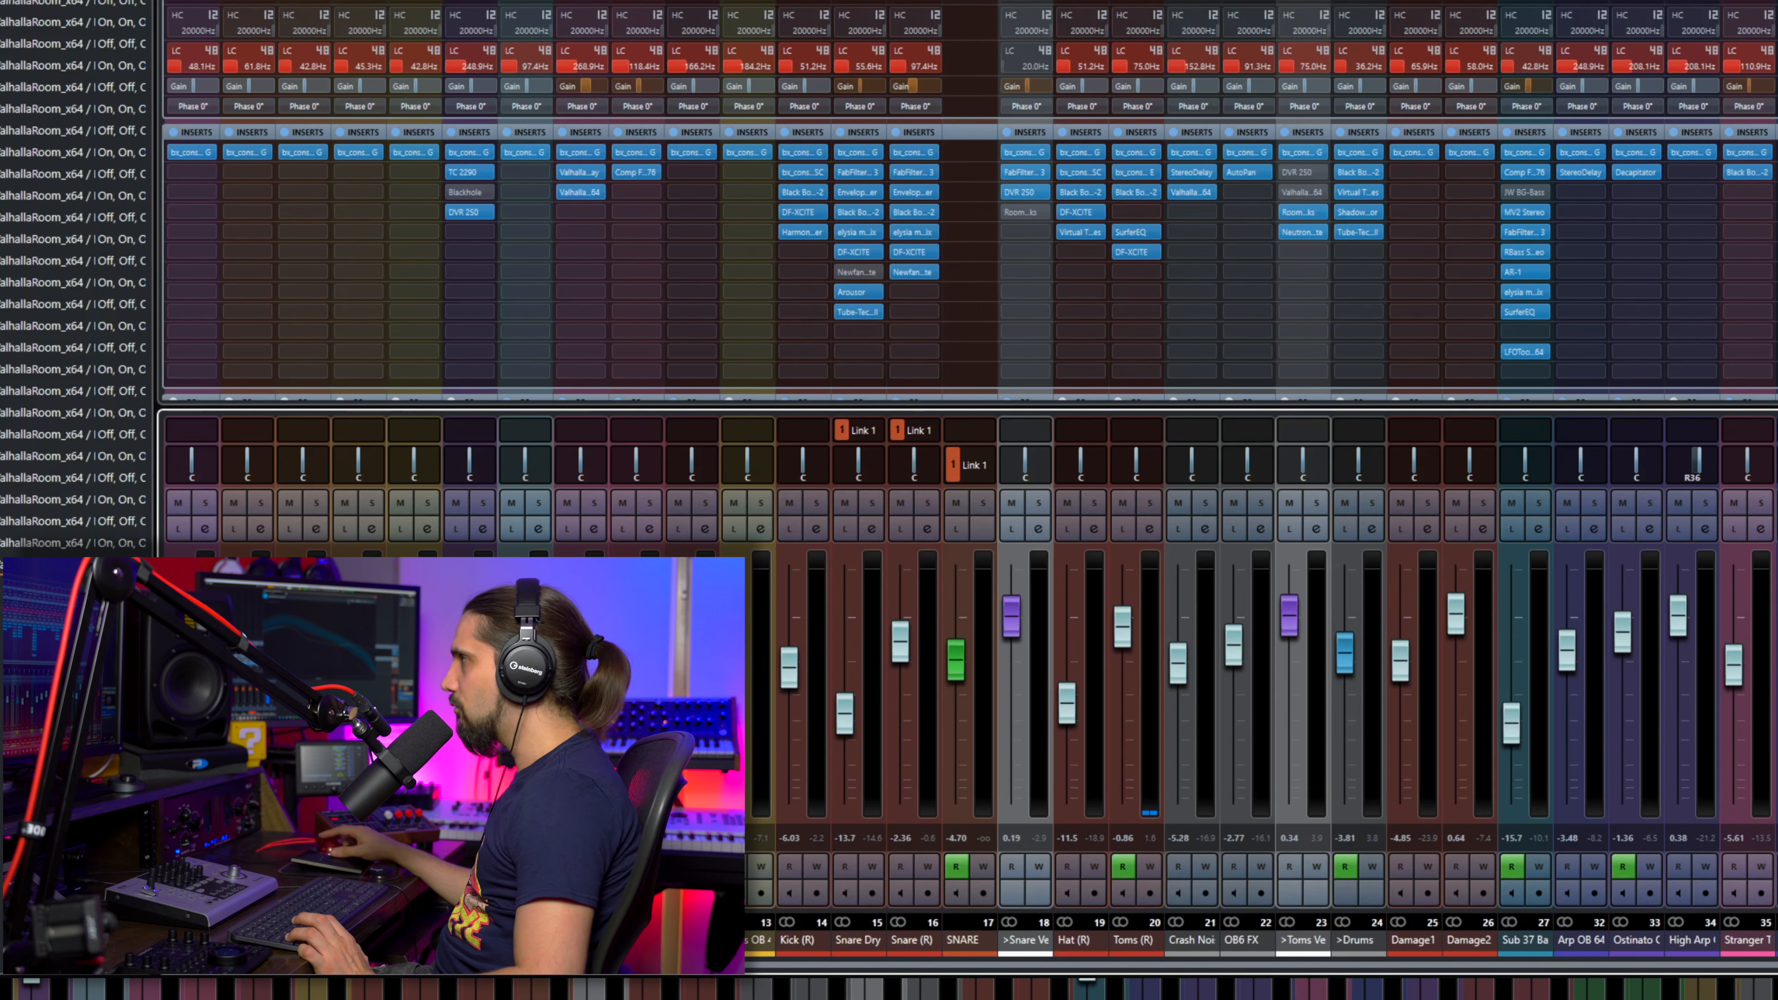
Collapse the Inserts rack and expand the Cues rack in the MixConsole.
scroll(965, 203, down, 2)
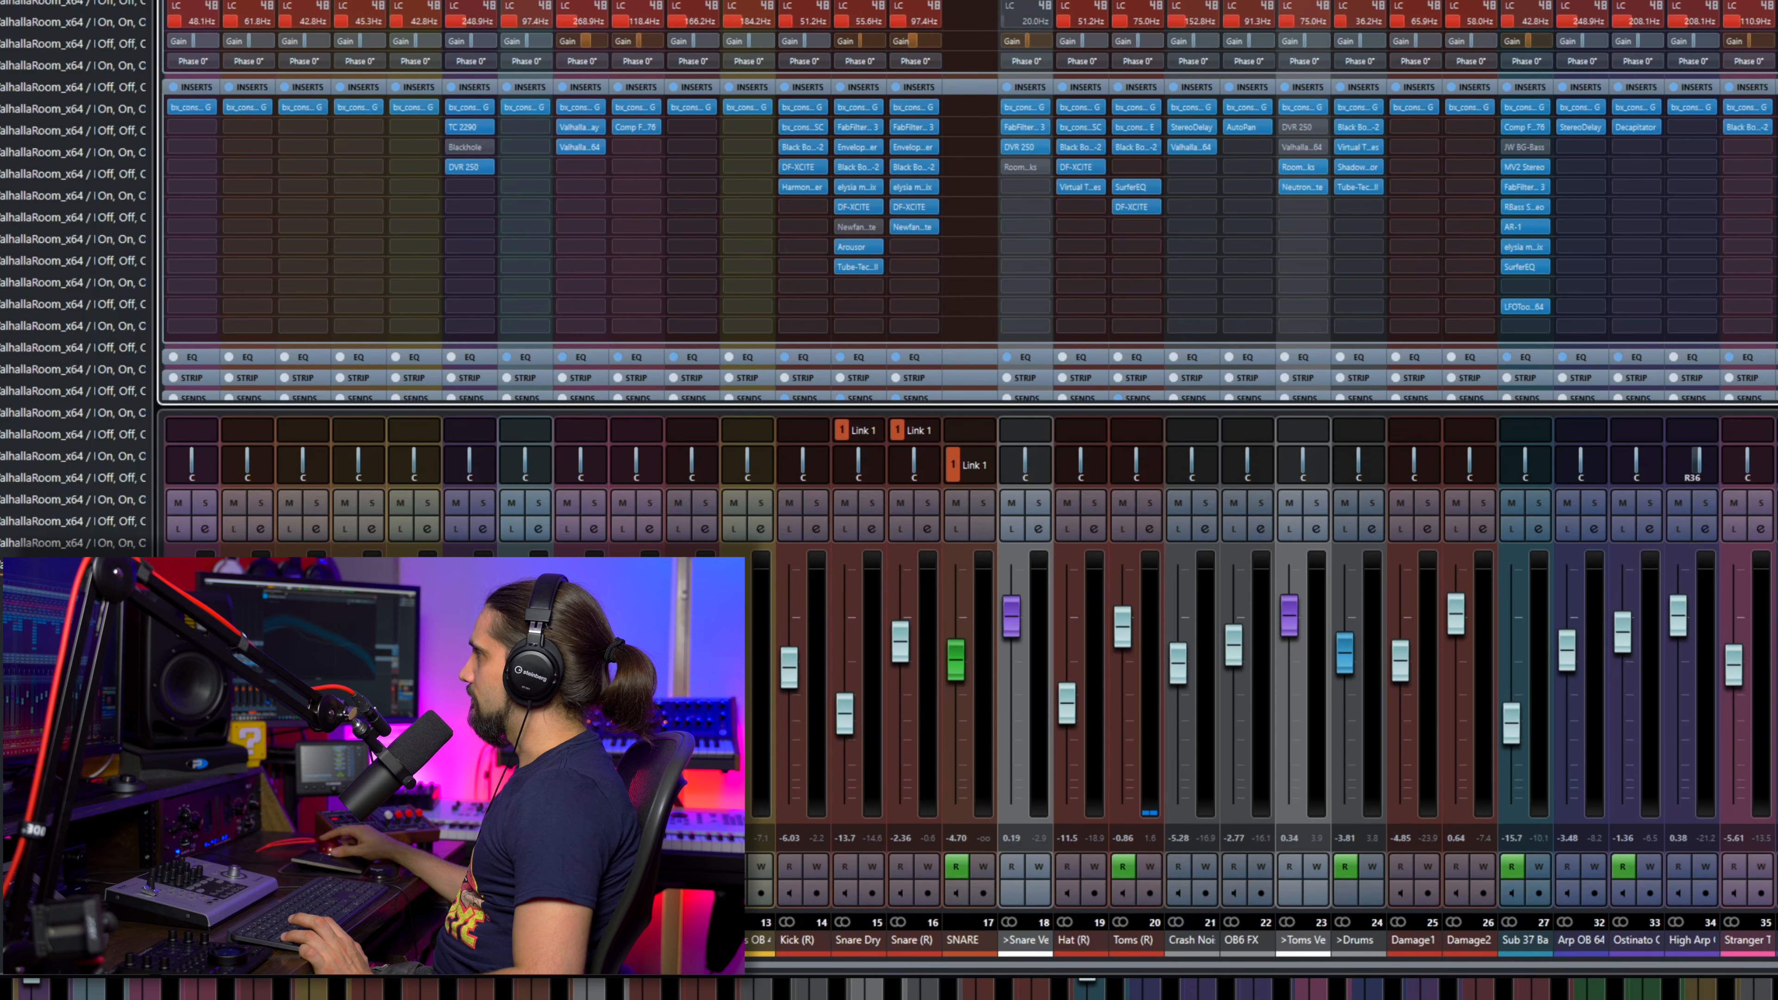
click(917, 87)
click(917, 170)
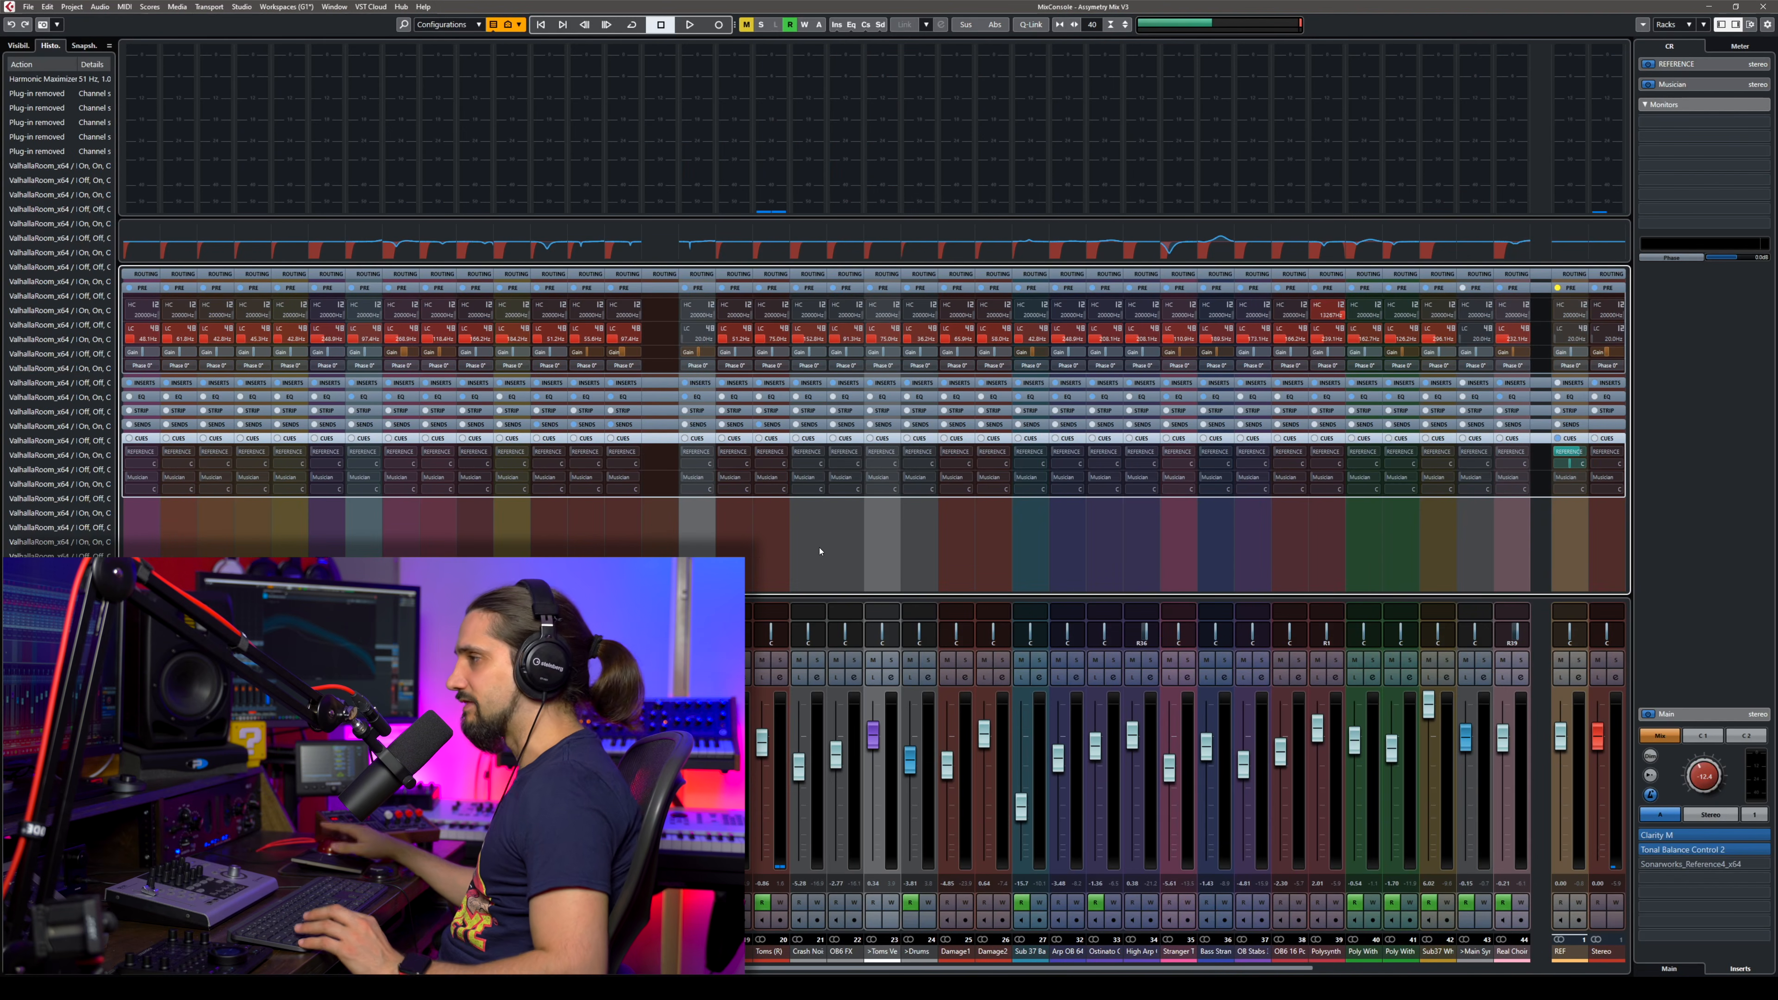
Select the whole range of mixer channels from the first through the Room group and link them temporarily with Q-Link.
click(141, 952)
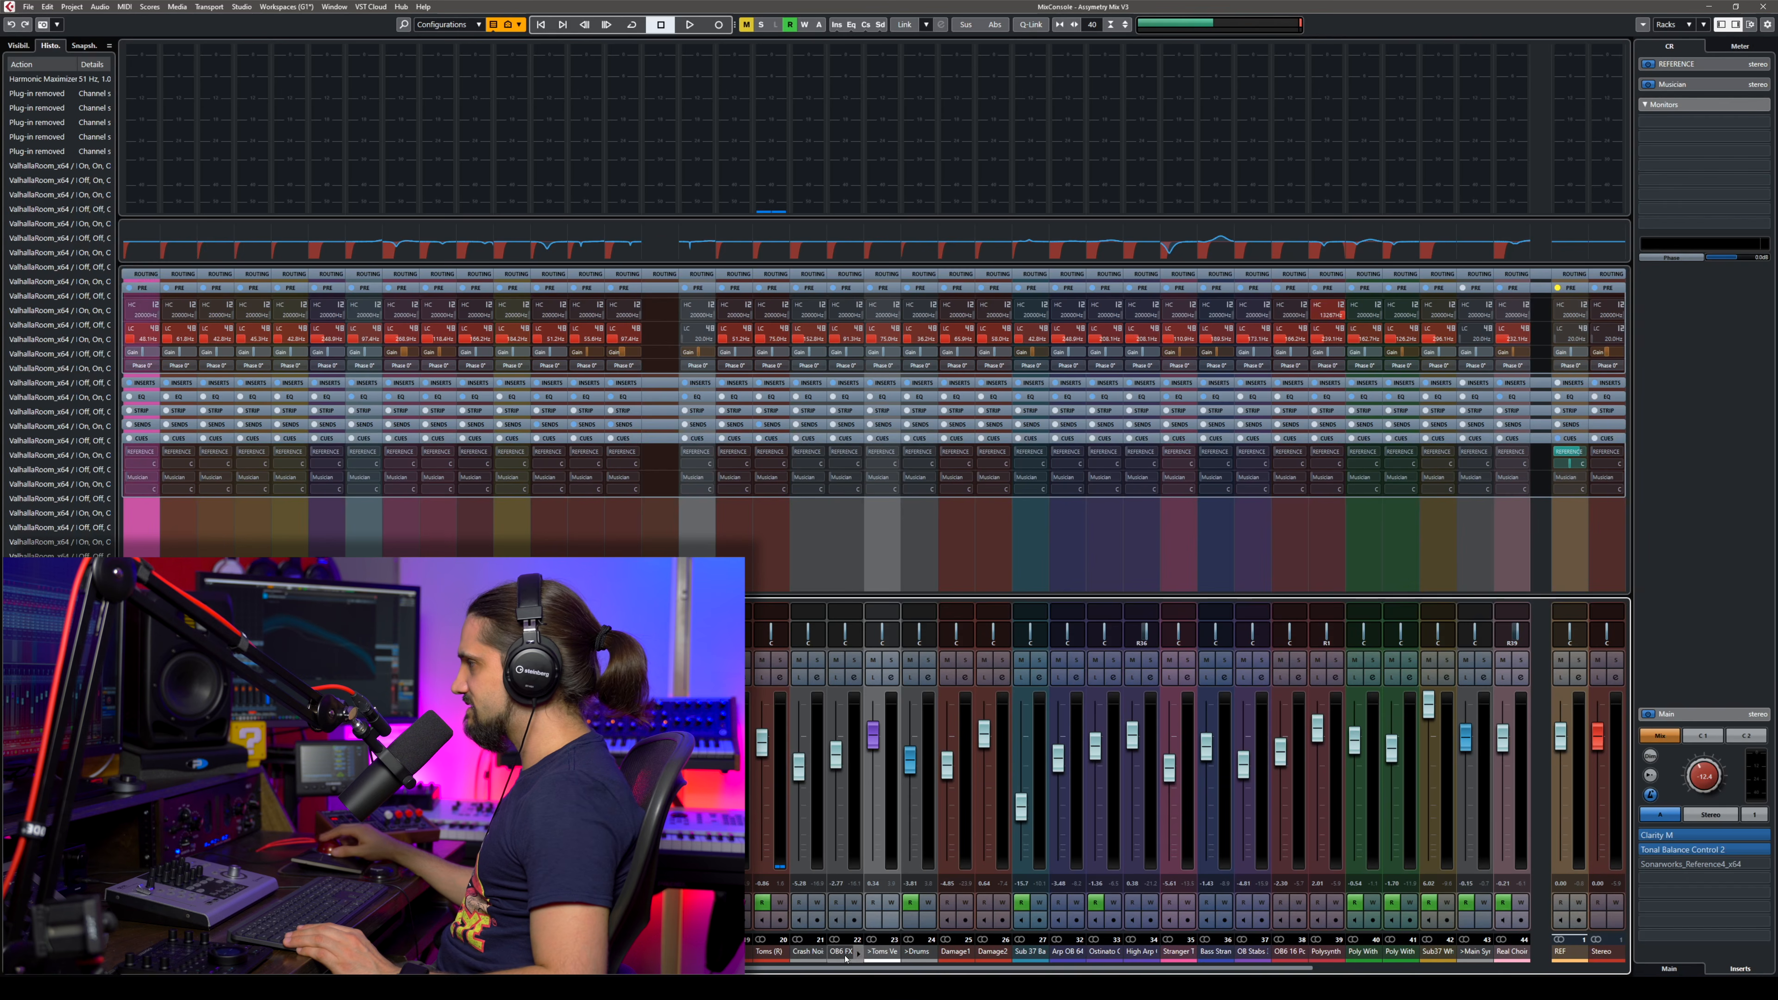
drag(997, 969, 1319, 971)
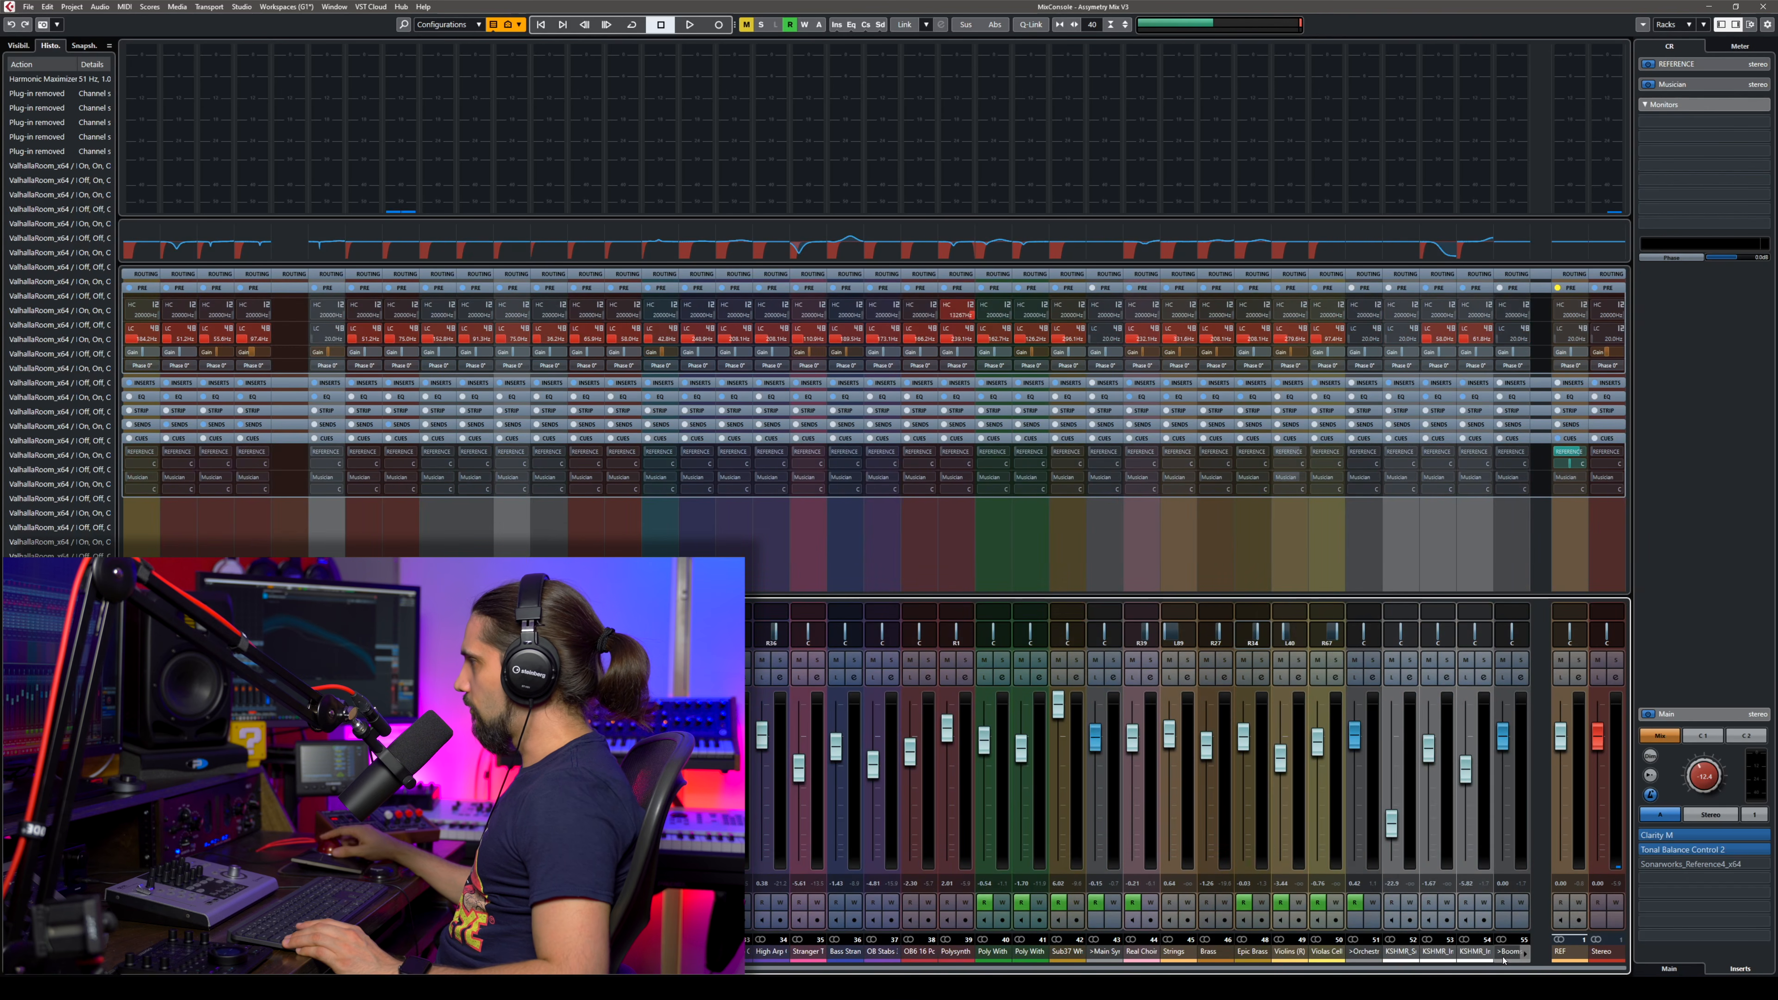
shift+click(1521, 952)
drag(1318, 970, 1000, 970)
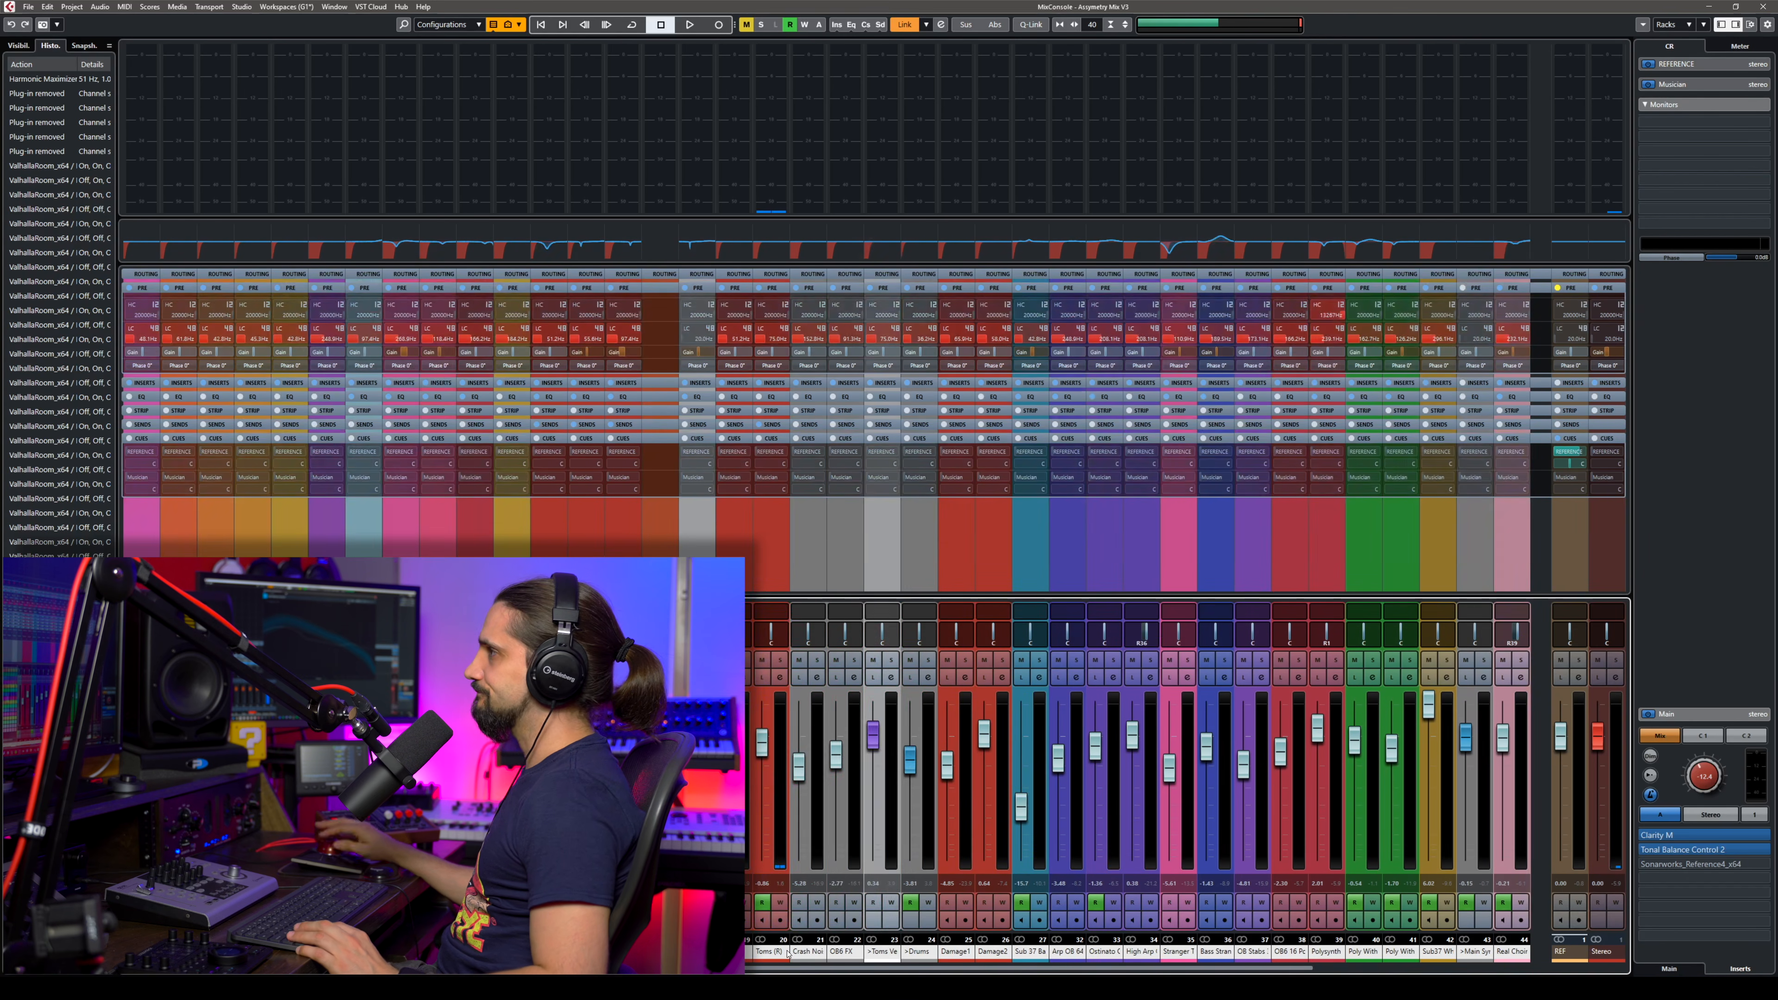
ctrl+click(772, 960)
click(887, 7)
key(alt+shift)
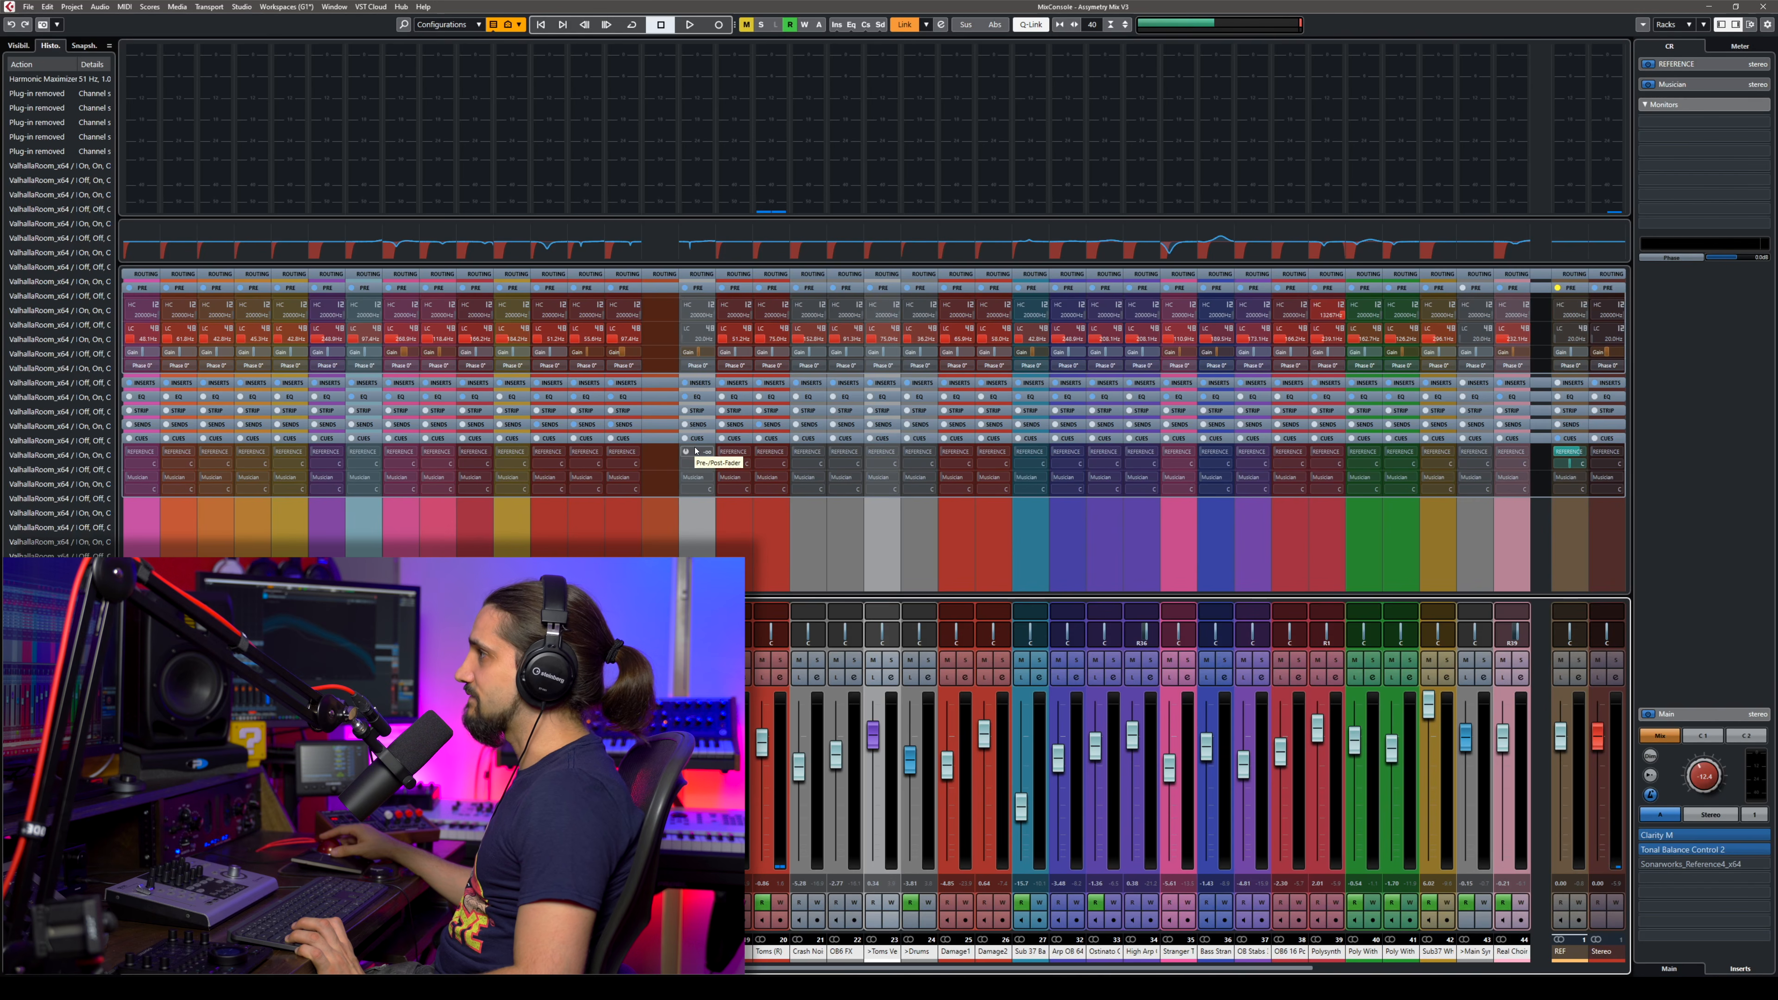
Activate the Musician cue send on all linked channels, leaving their REFERENCE cue sends off.
click(686, 452)
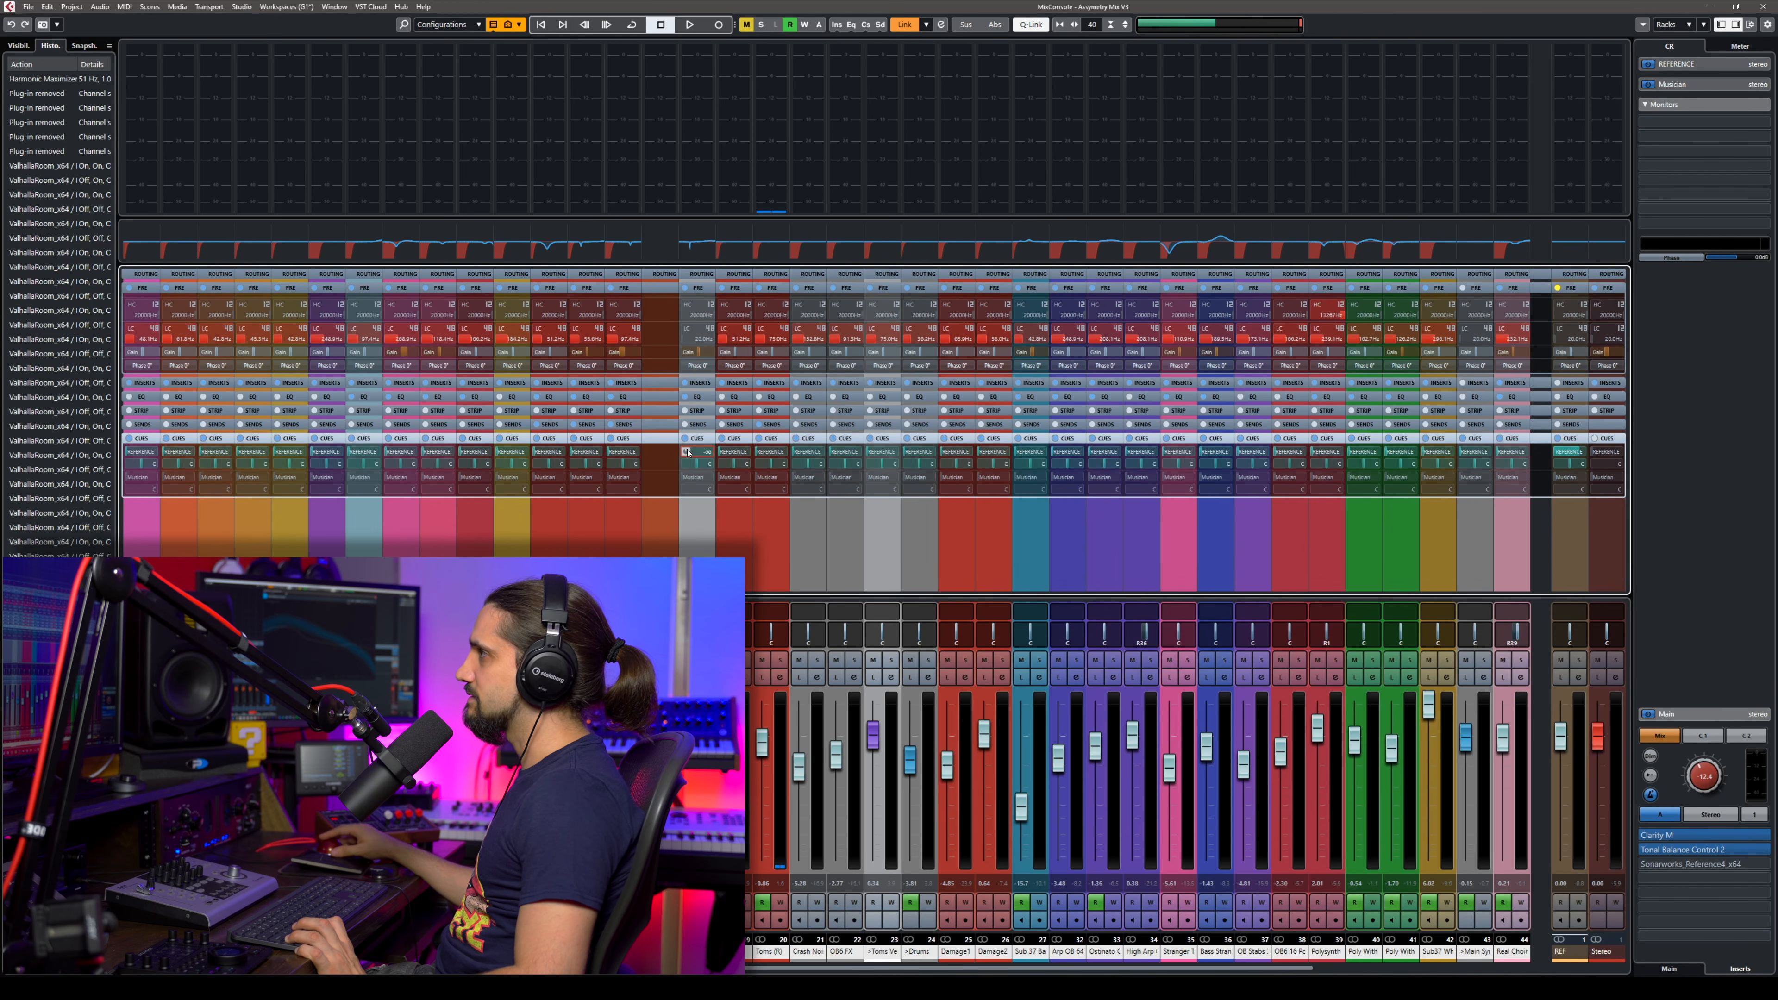
click(686, 452)
click(686, 478)
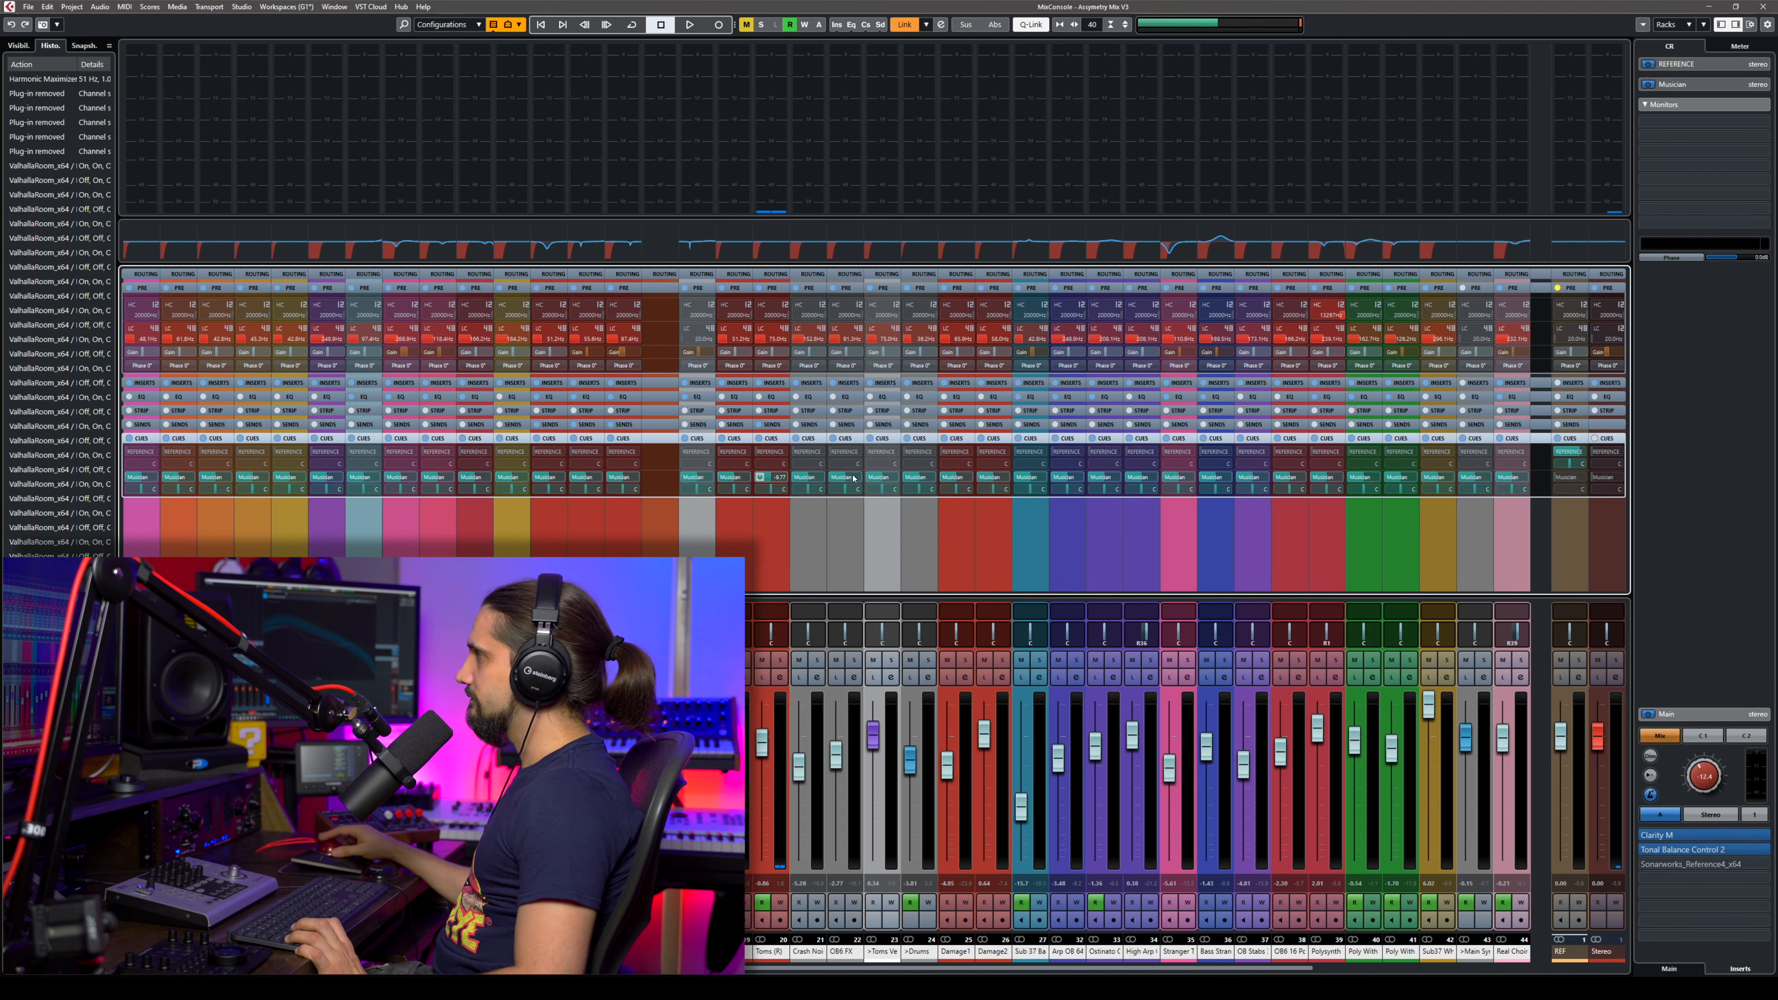
drag(897, 481, 887, 482)
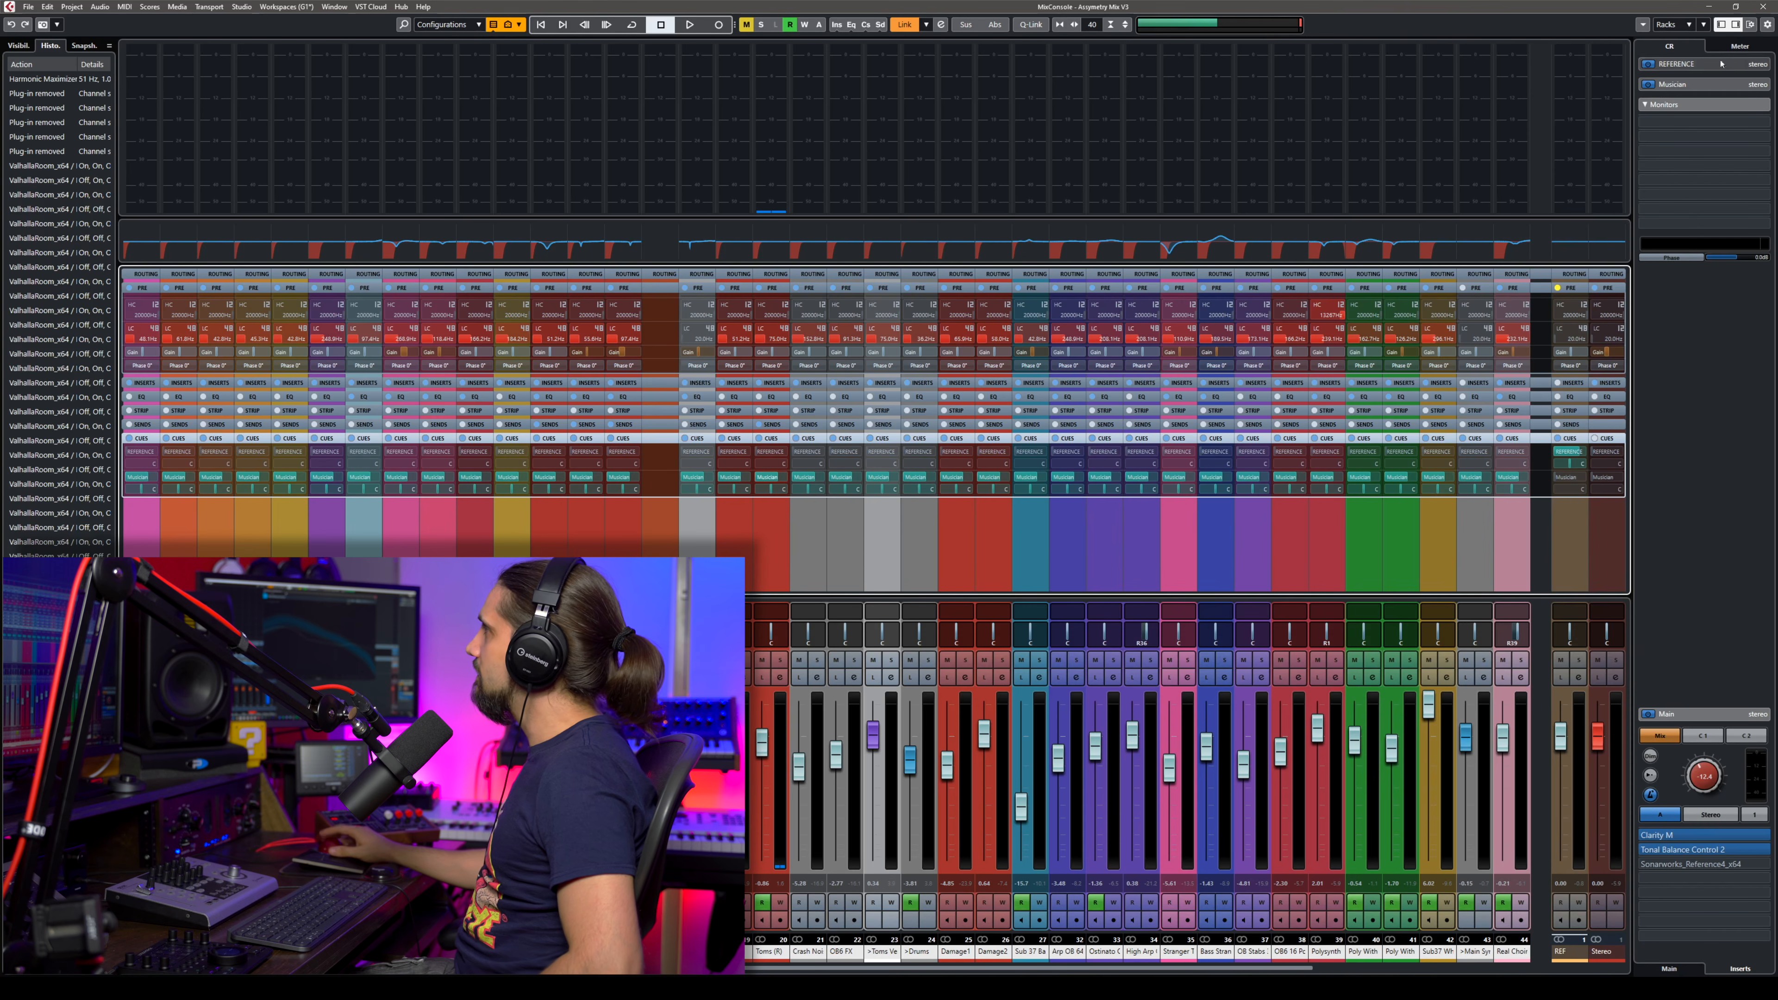
Apply Use Current Mix Levels to all cues from the selected mixer channels and confirm the assignment.
click(1642, 24)
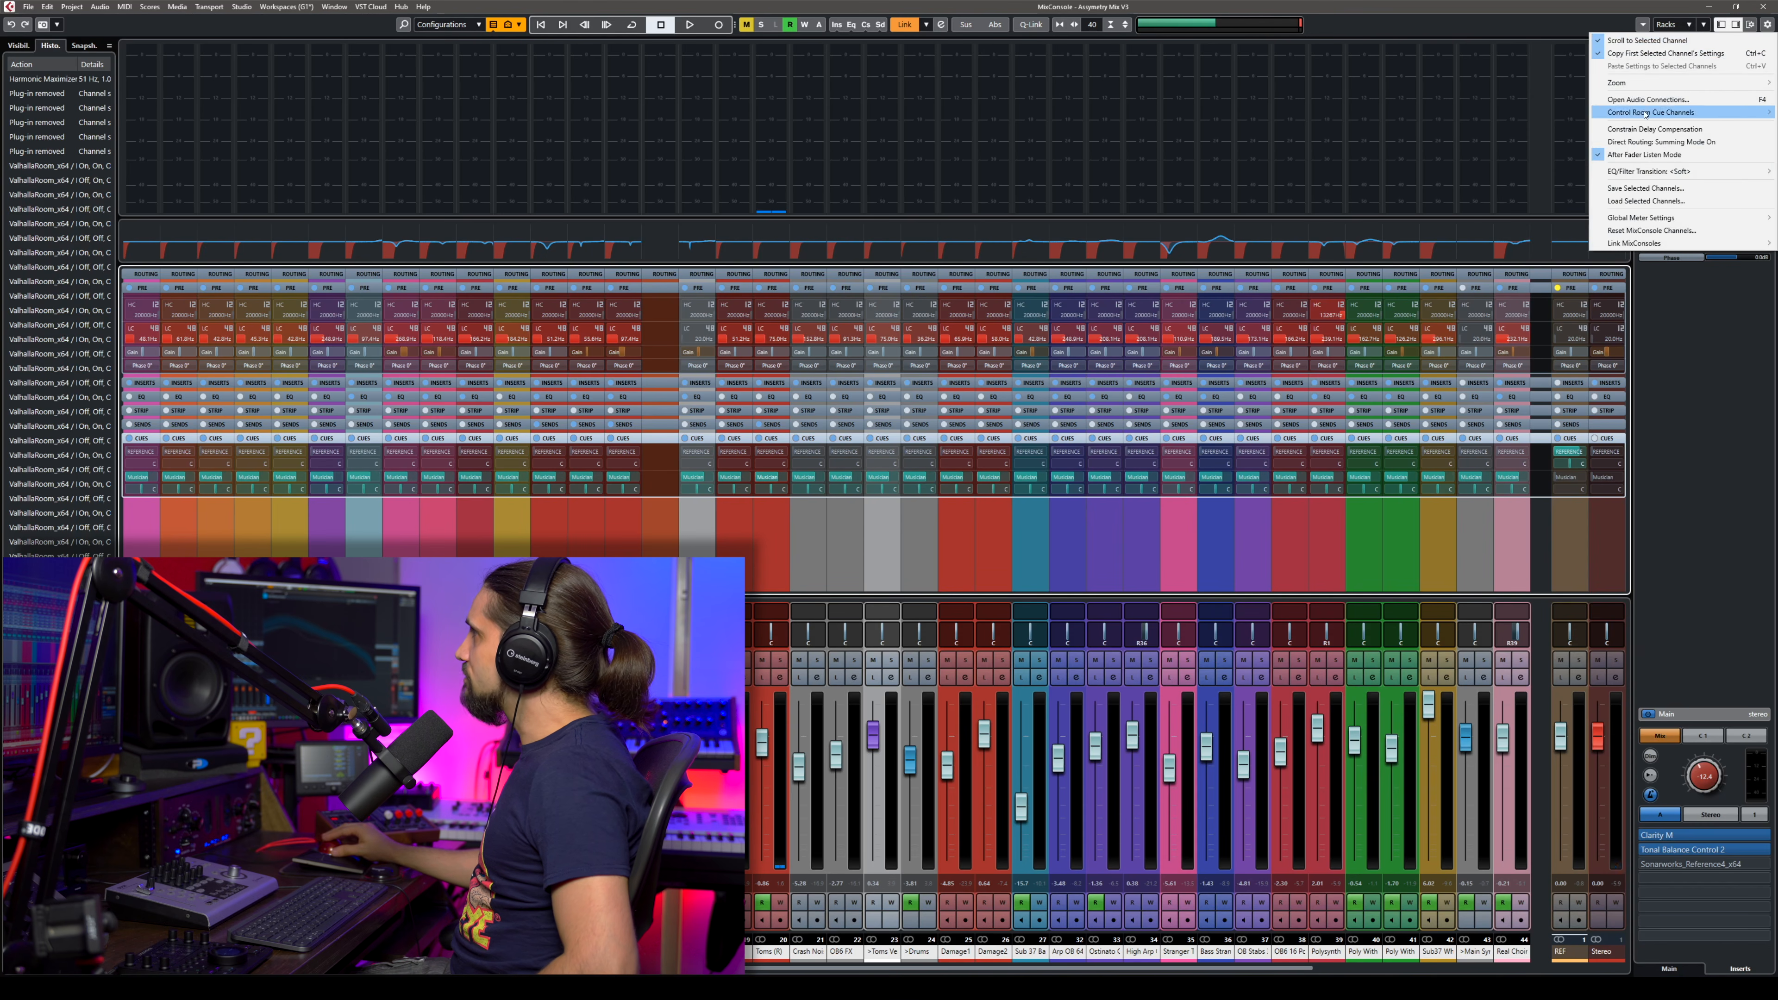
mouse_move(1645, 114)
mouse_move(1571, 115)
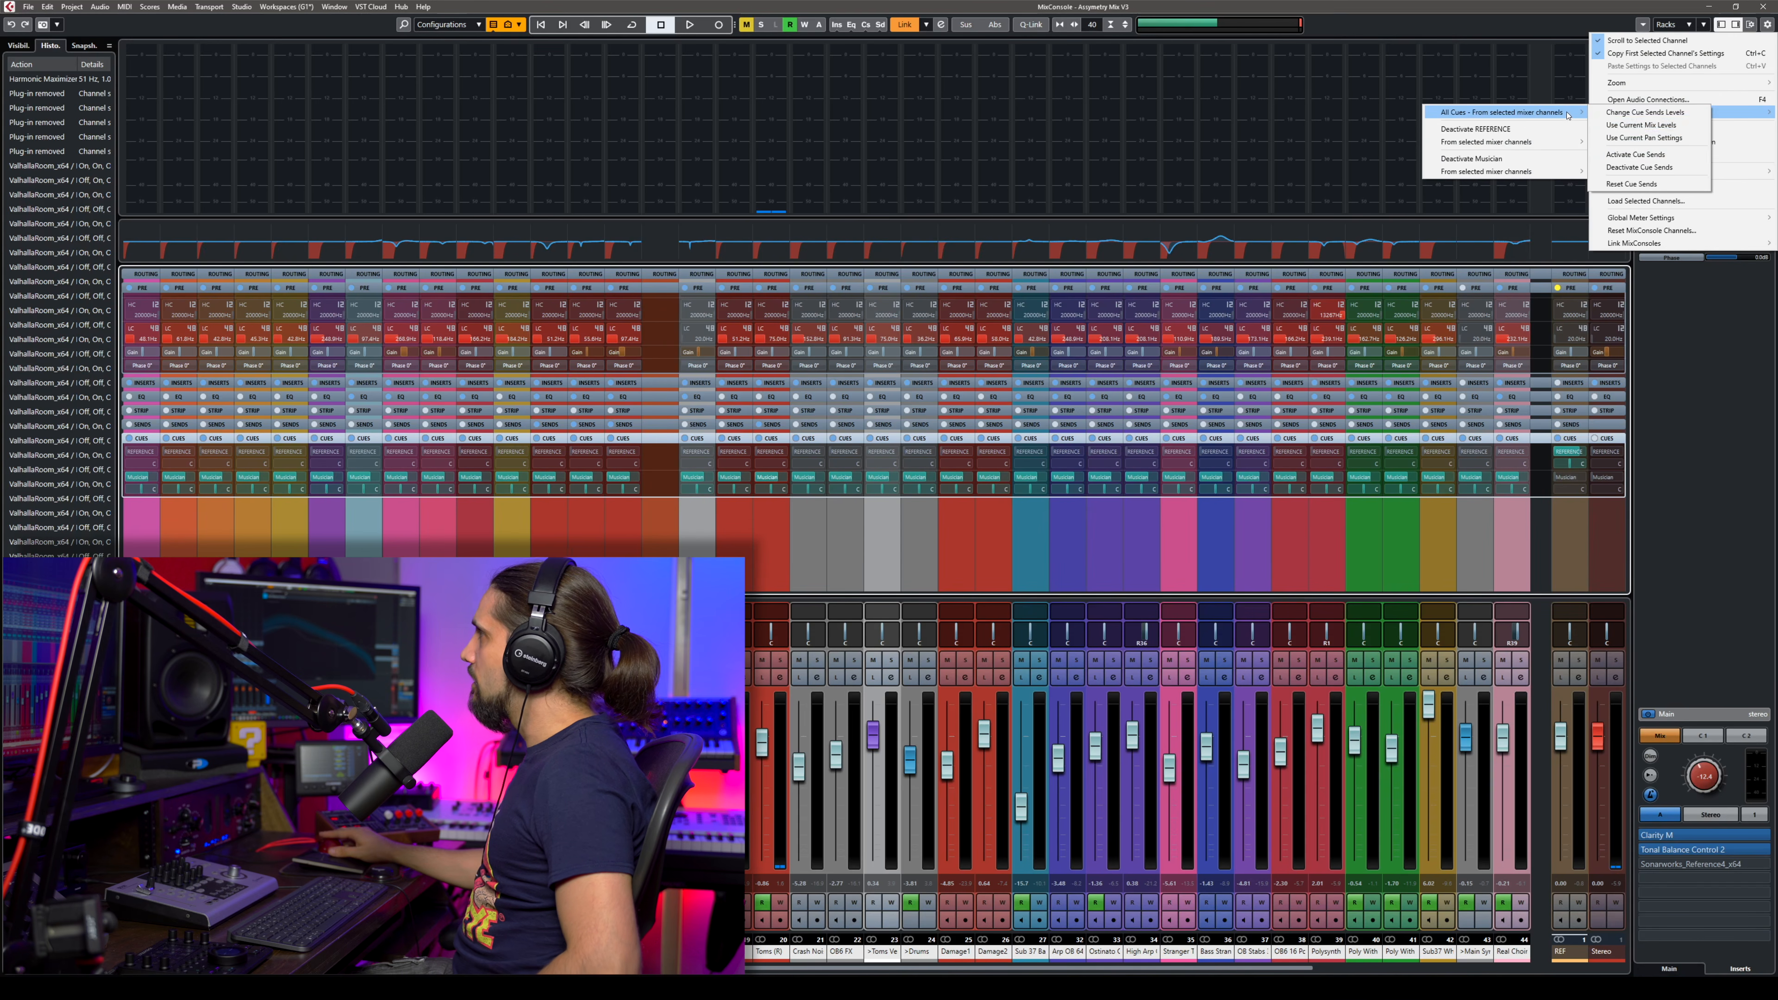
click(1615, 131)
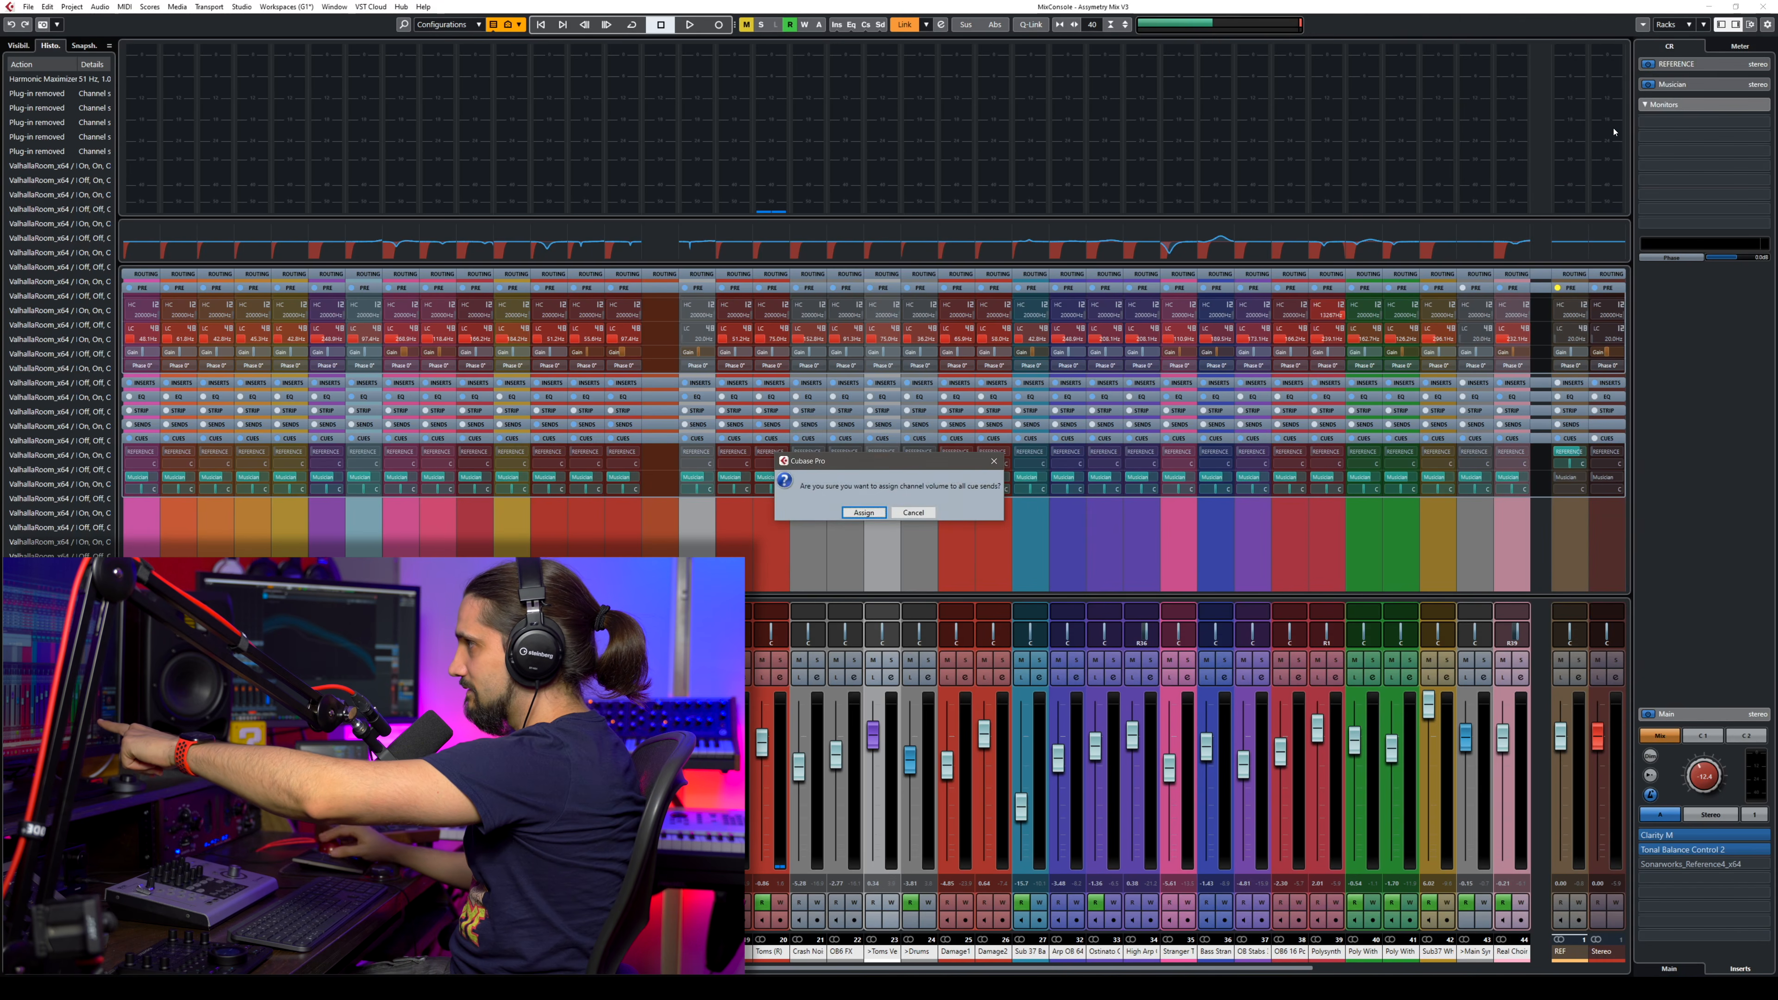
click(847, 504)
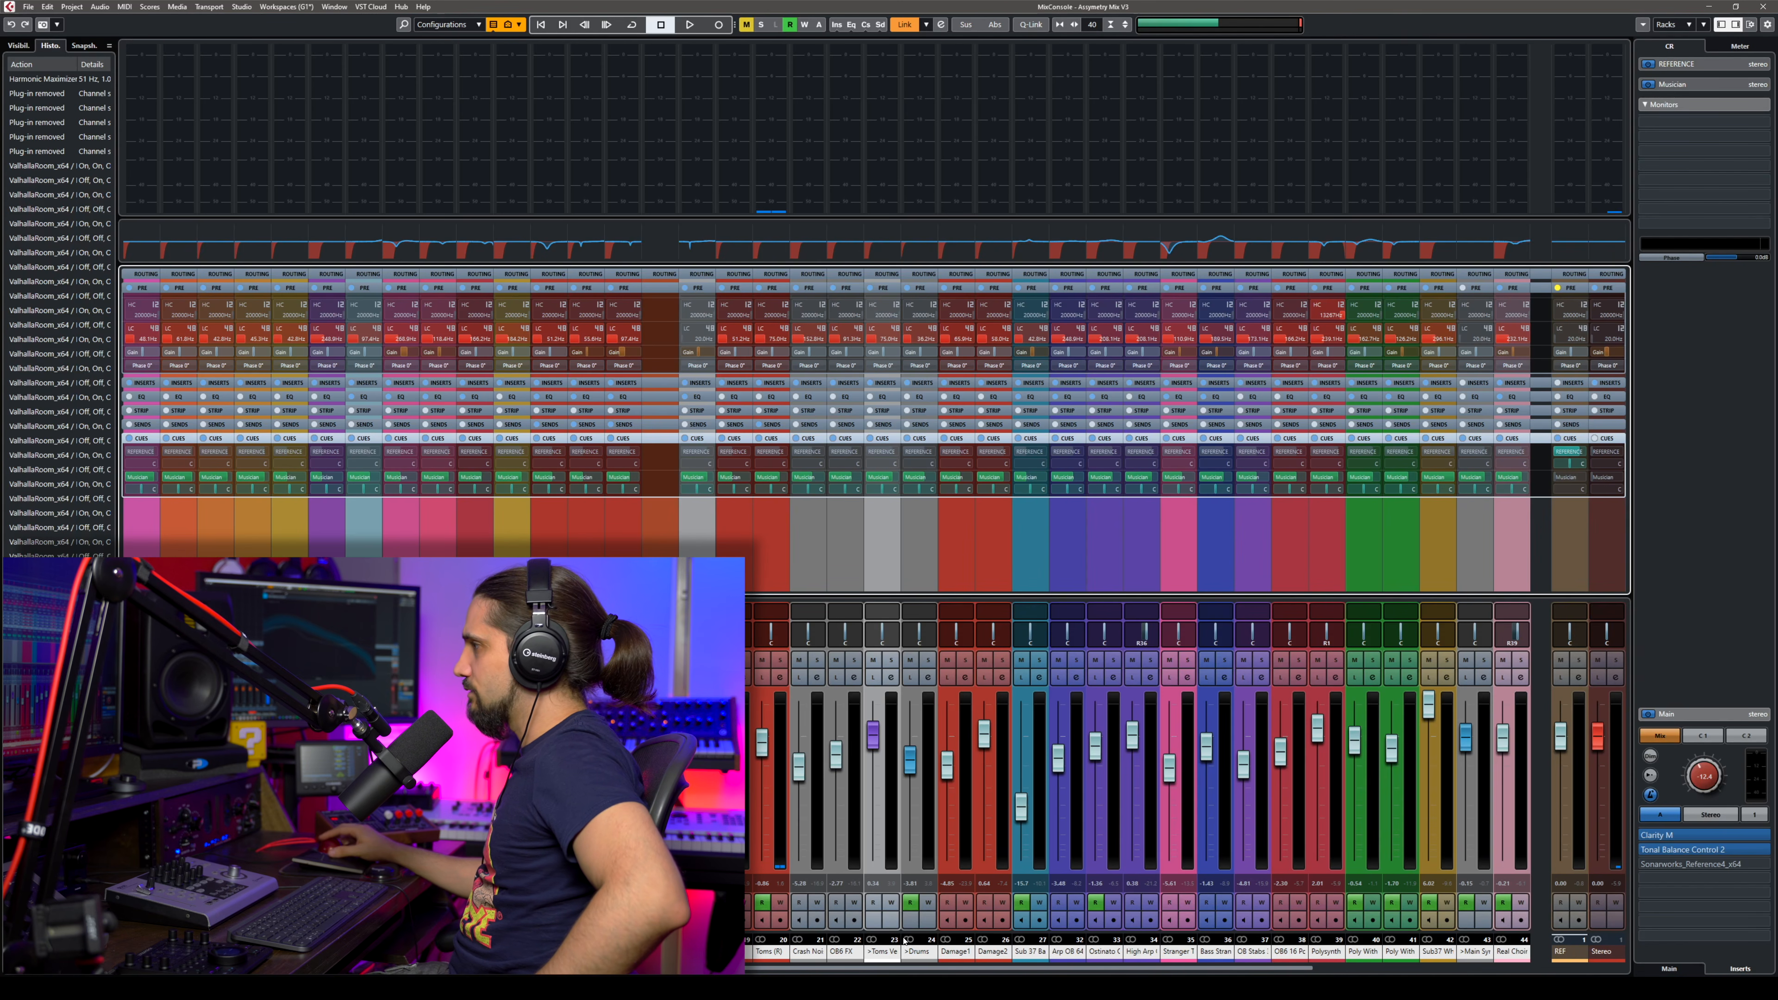
Select only the Drums group channel and lower its Musician cue send level slightly.
click(910, 950)
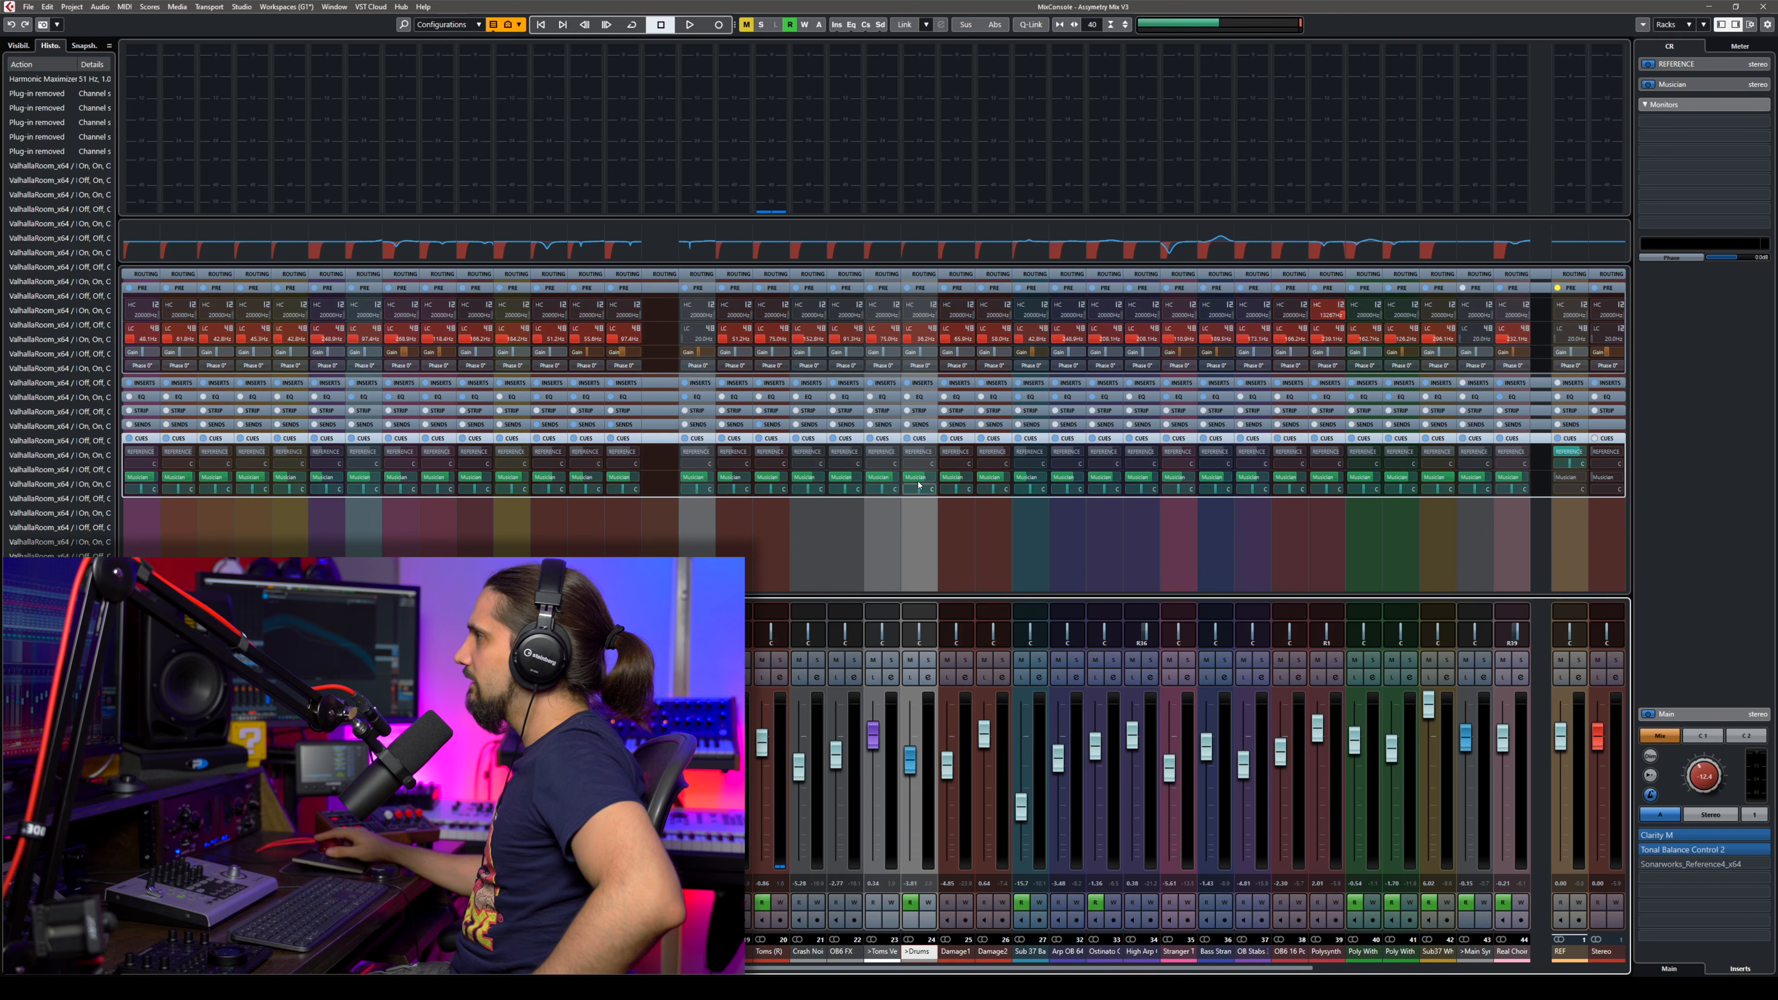
drag(922, 478, 910, 483)
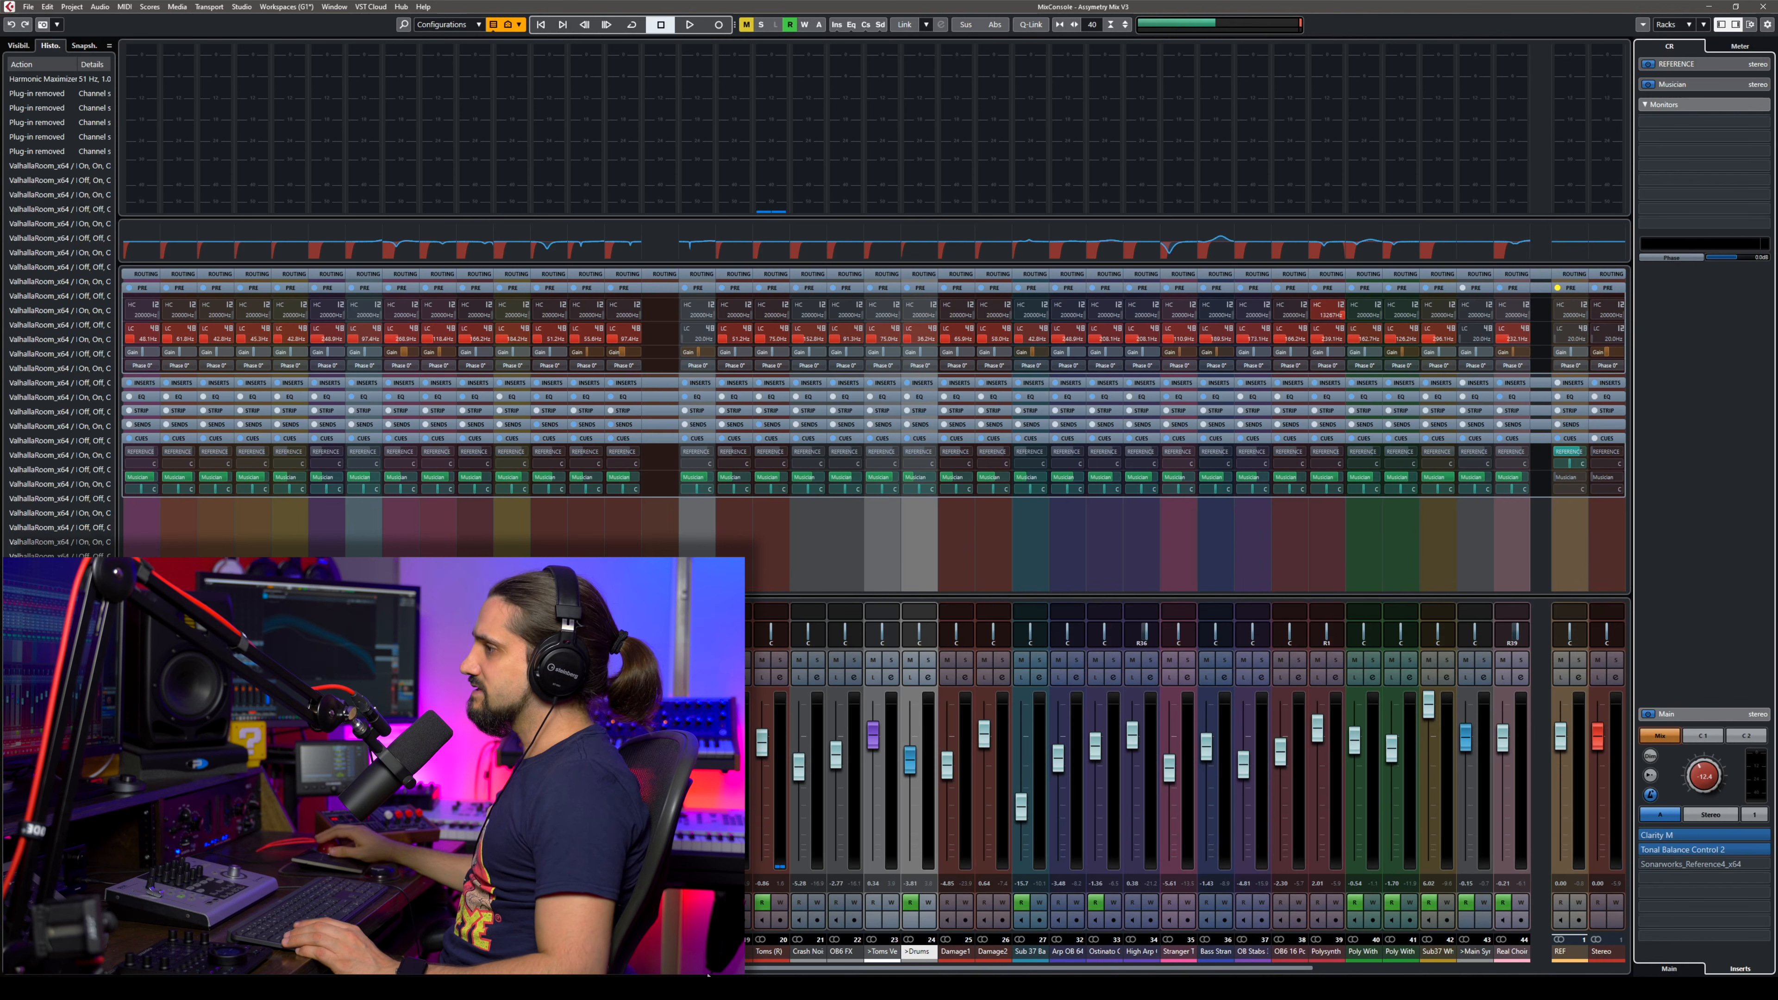
click(883, 517)
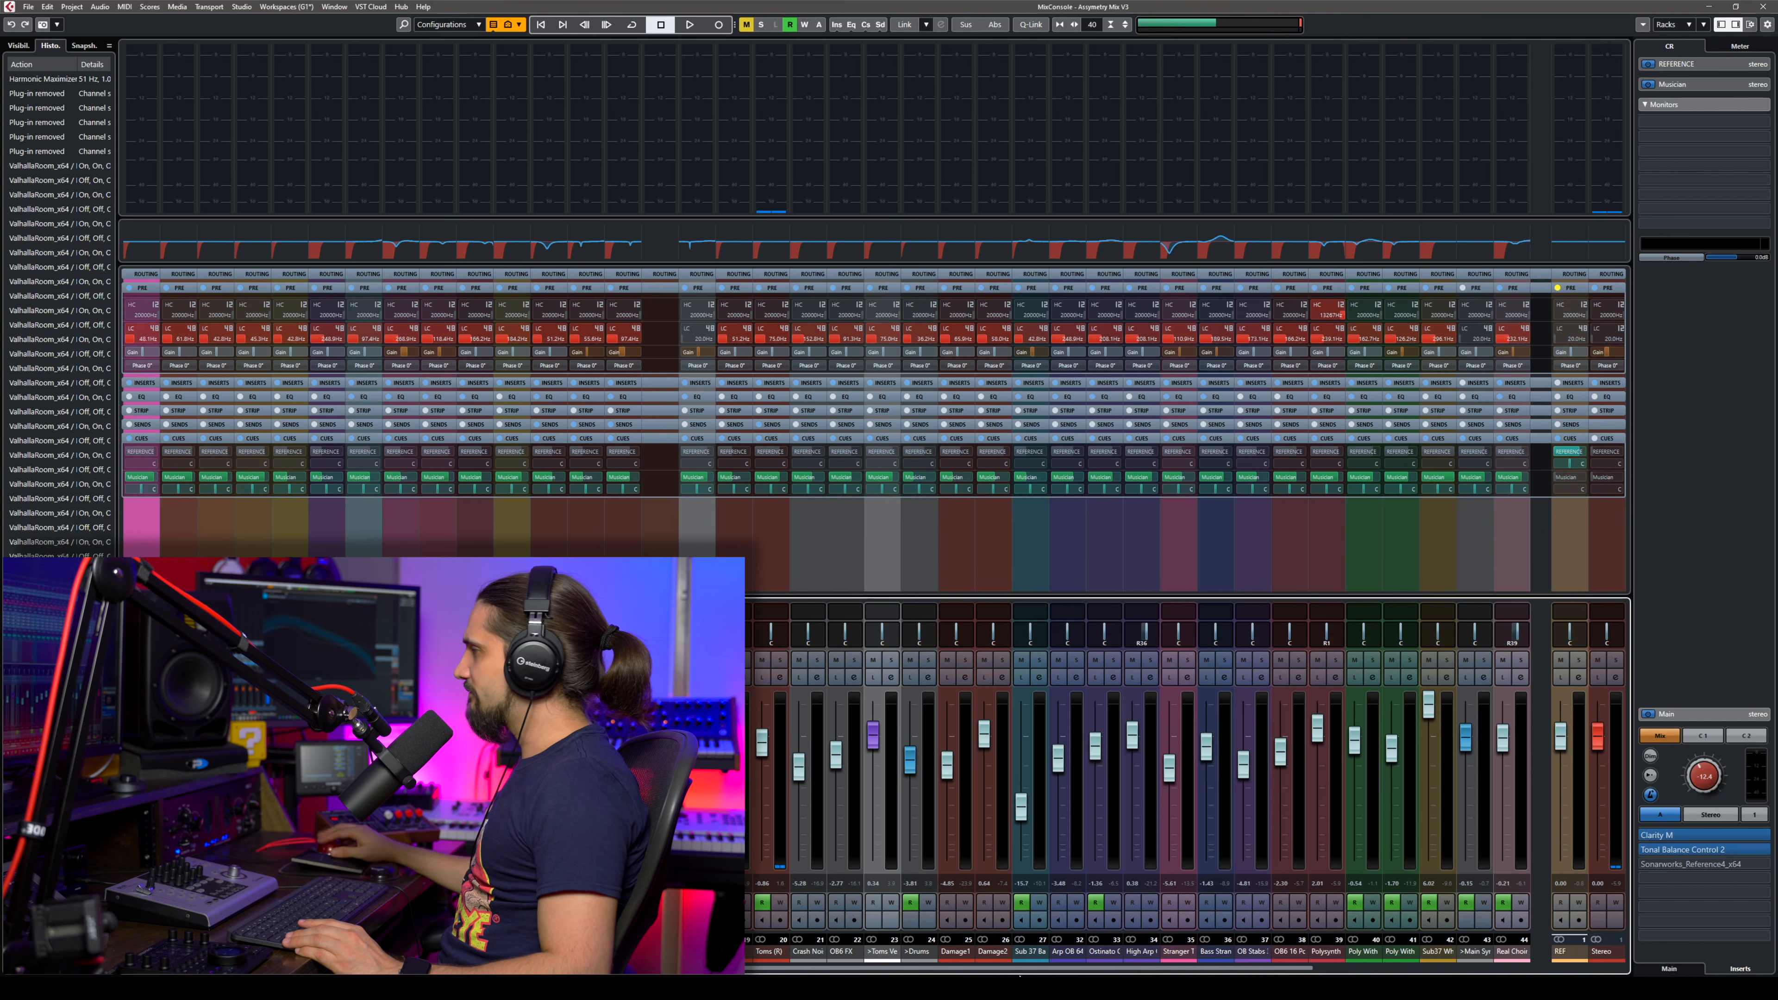
Monitor Cue 1, switch to Cue 2, and turn off the Musician sends on Damage1, Damage2, Sub 37 Bass, Arp OB and Ostinato.
click(1703, 735)
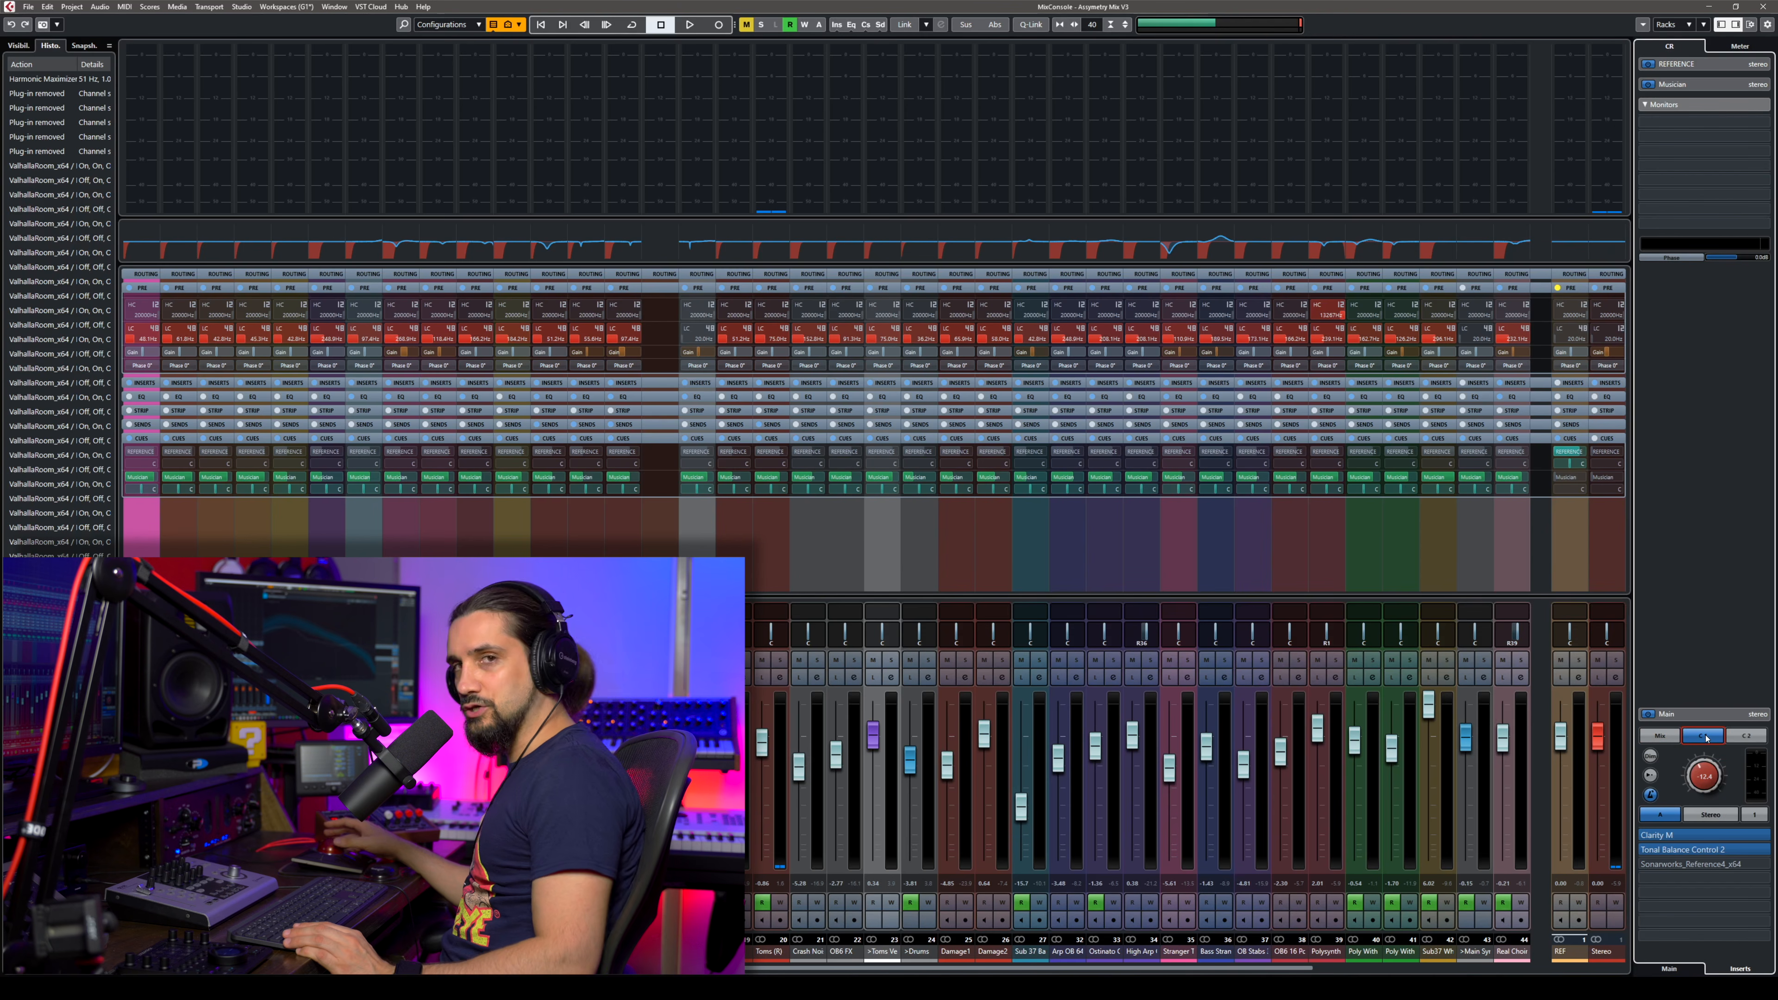
click(1760, 736)
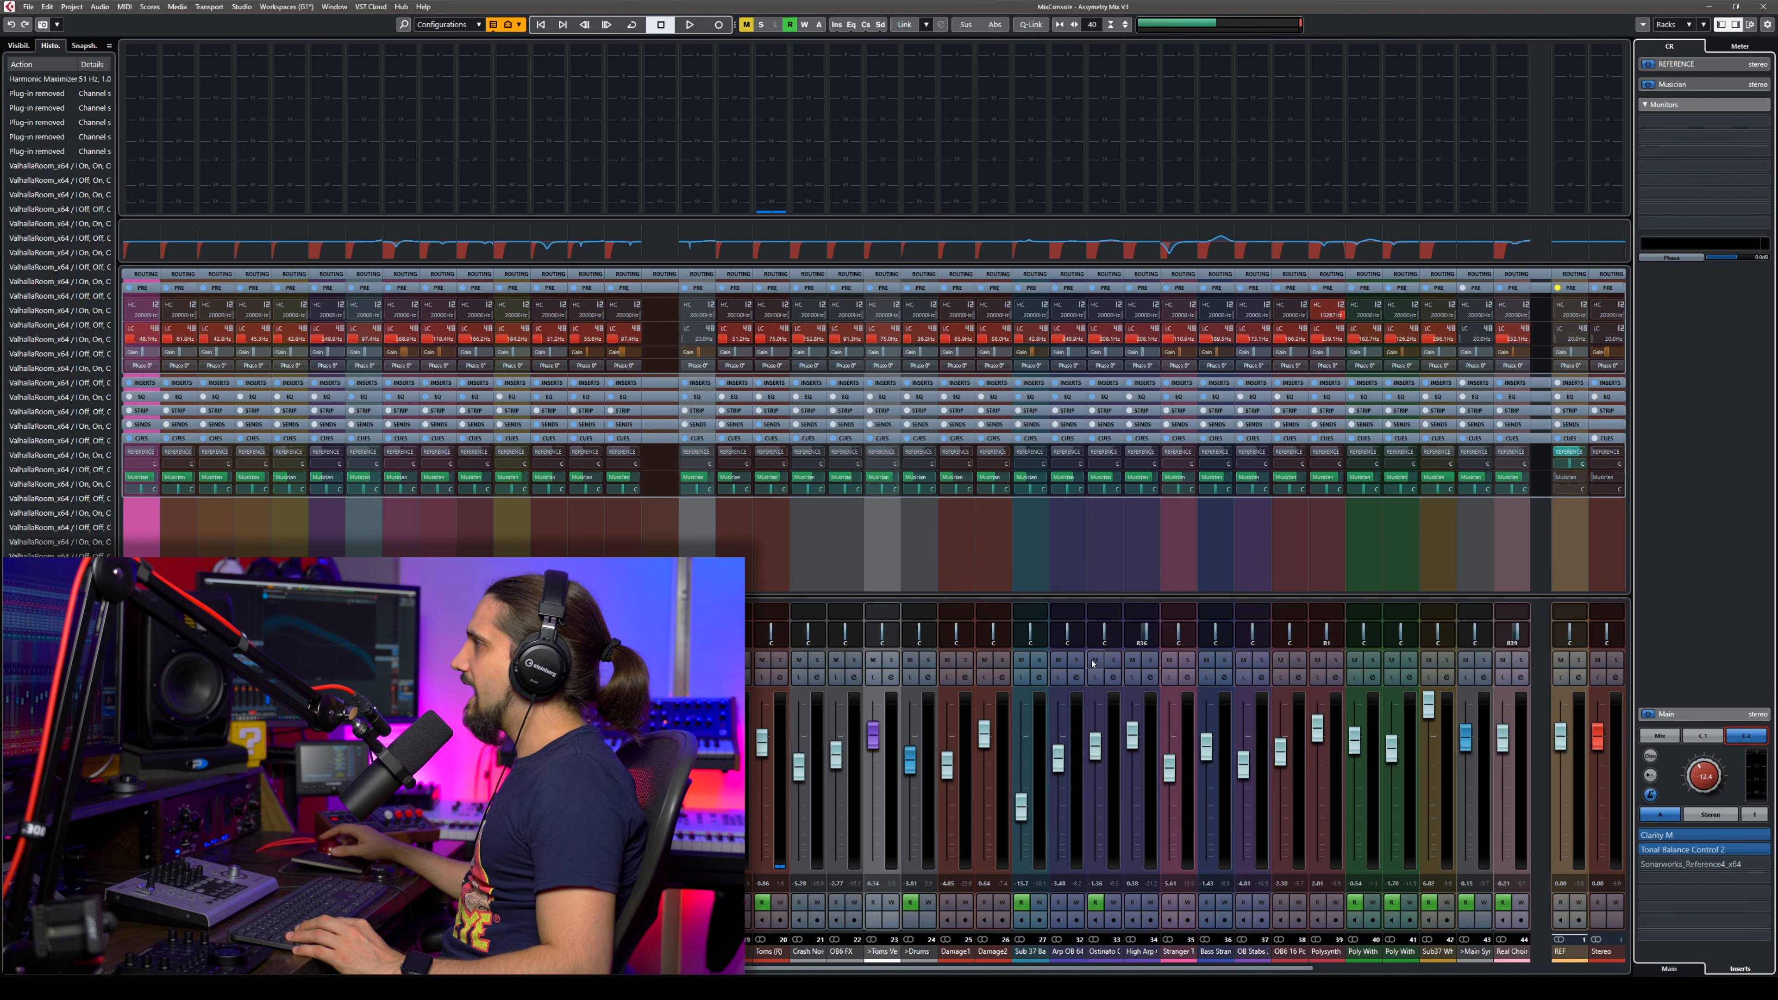
click(945, 477)
click(982, 477)
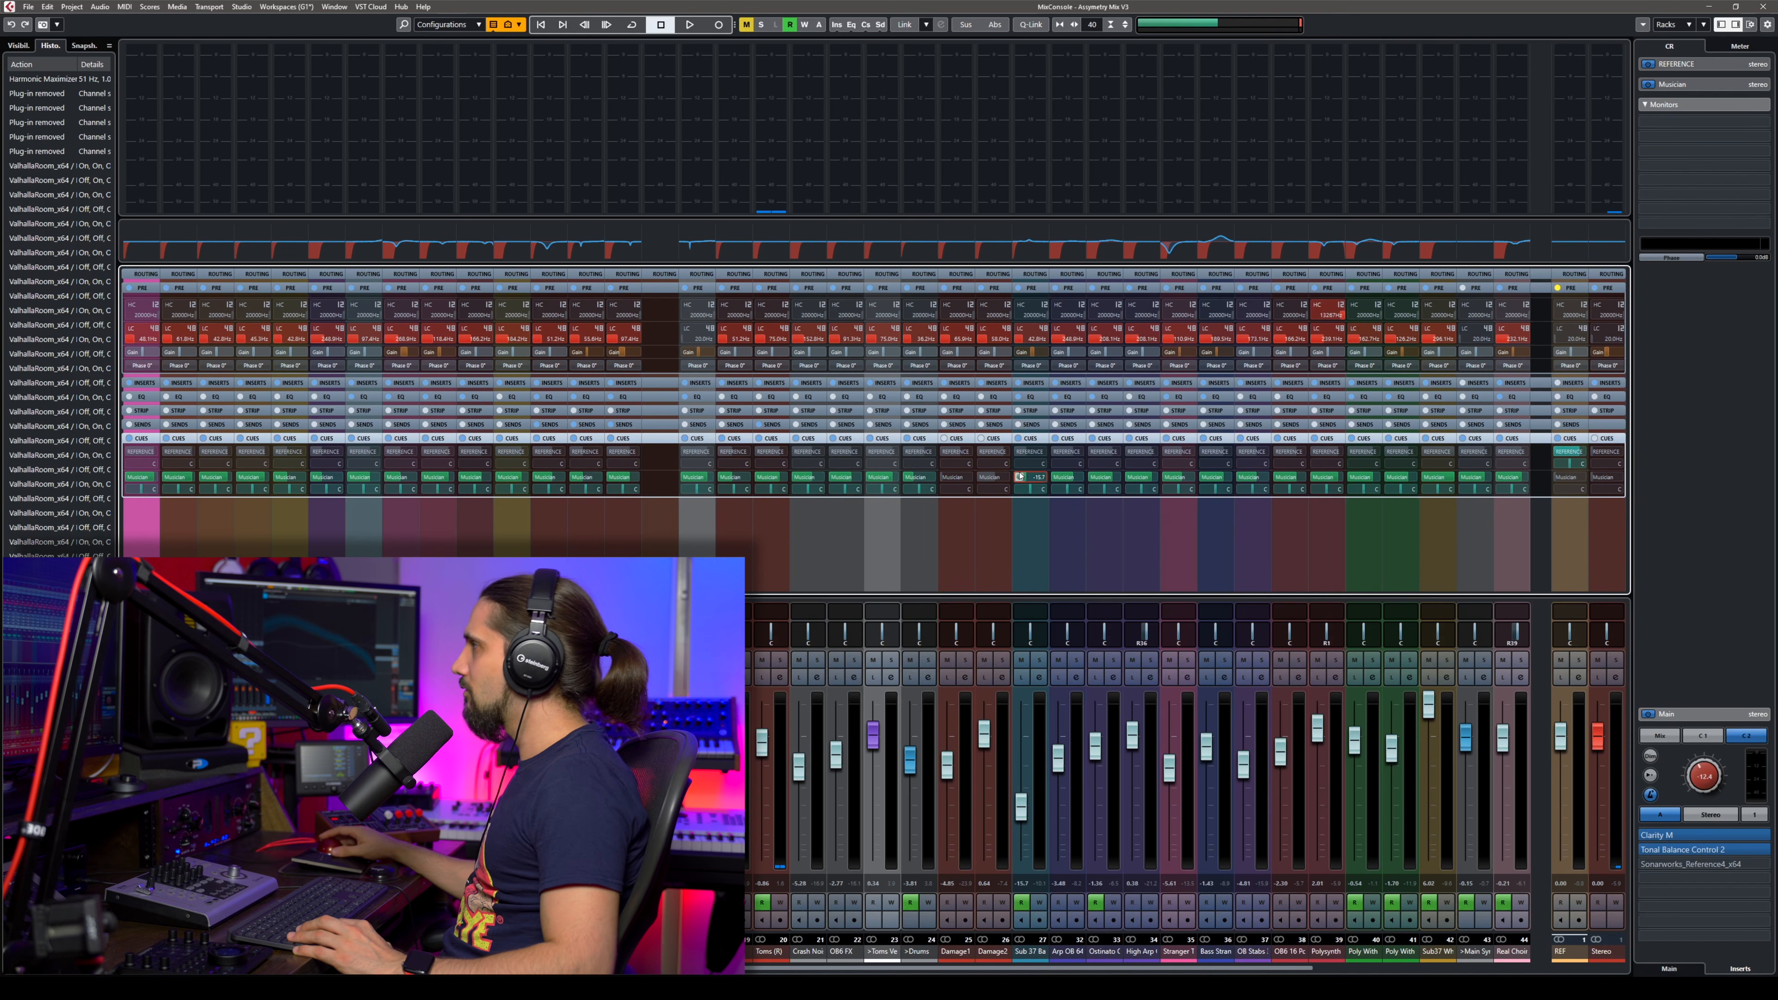
click(1018, 477)
click(1056, 477)
click(1092, 477)
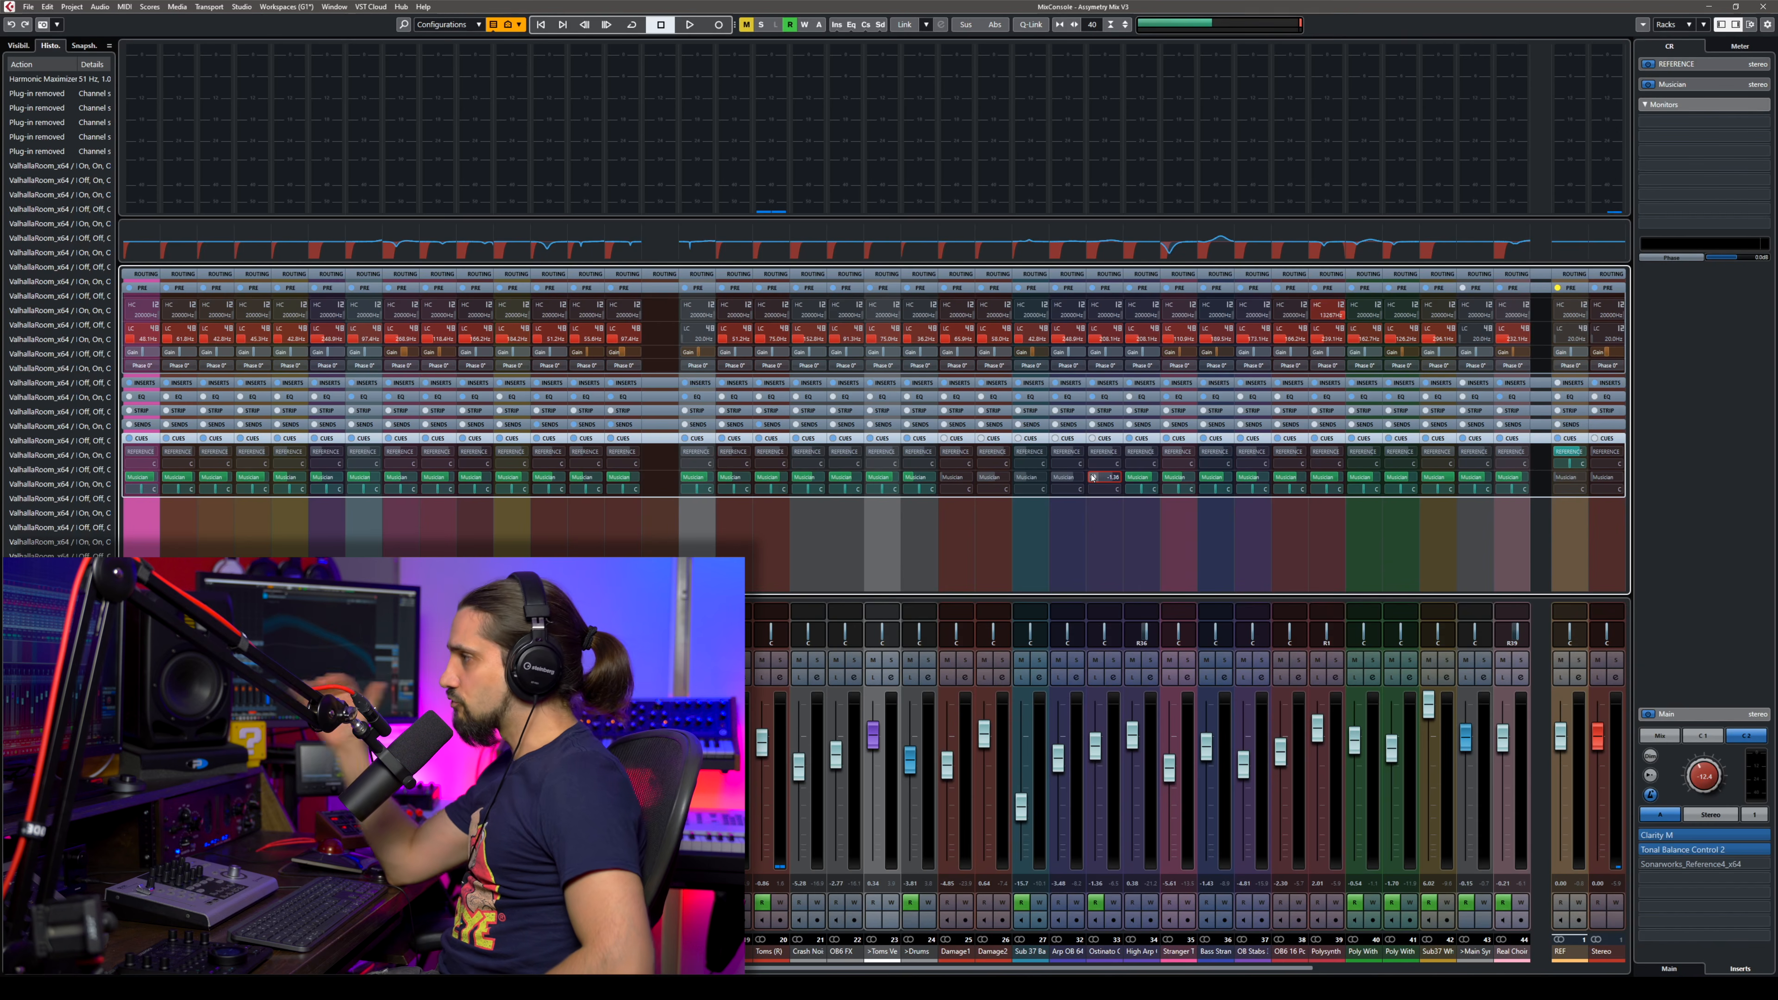
Lower the High Arp channel's main mix fader slightly while monitoring Cue 2.
click(1116, 758)
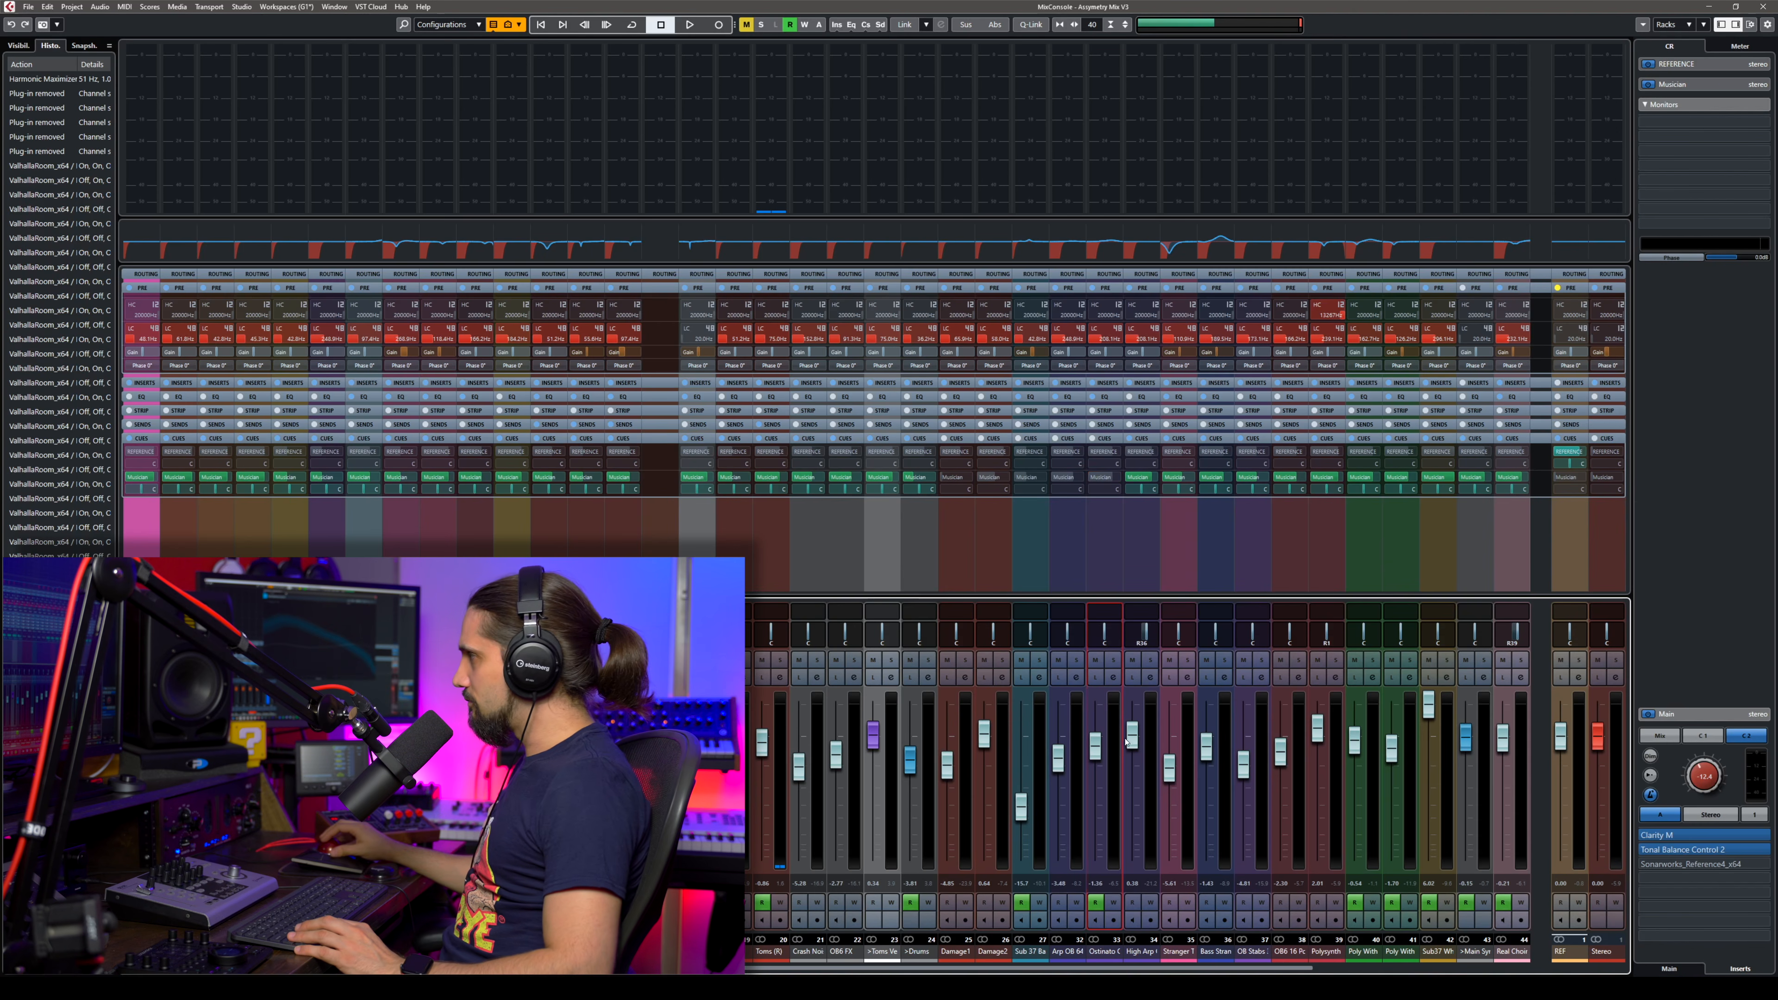
drag(1132, 734, 1131, 751)
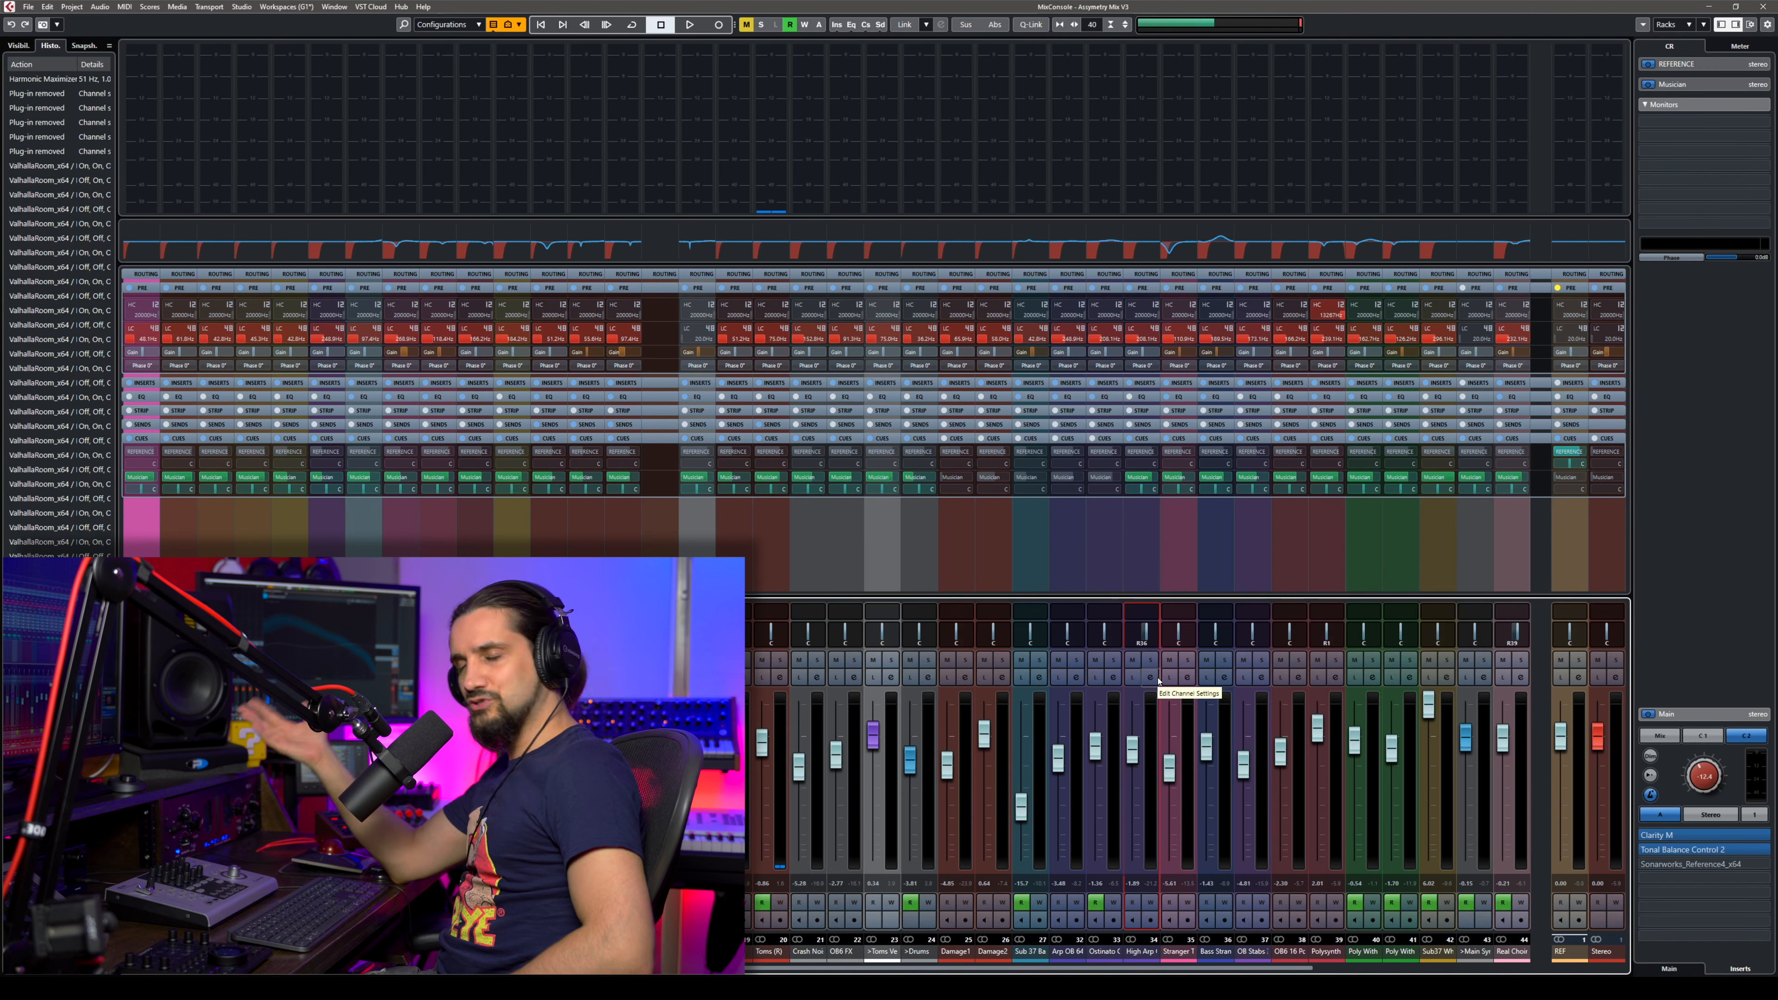
click(1743, 735)
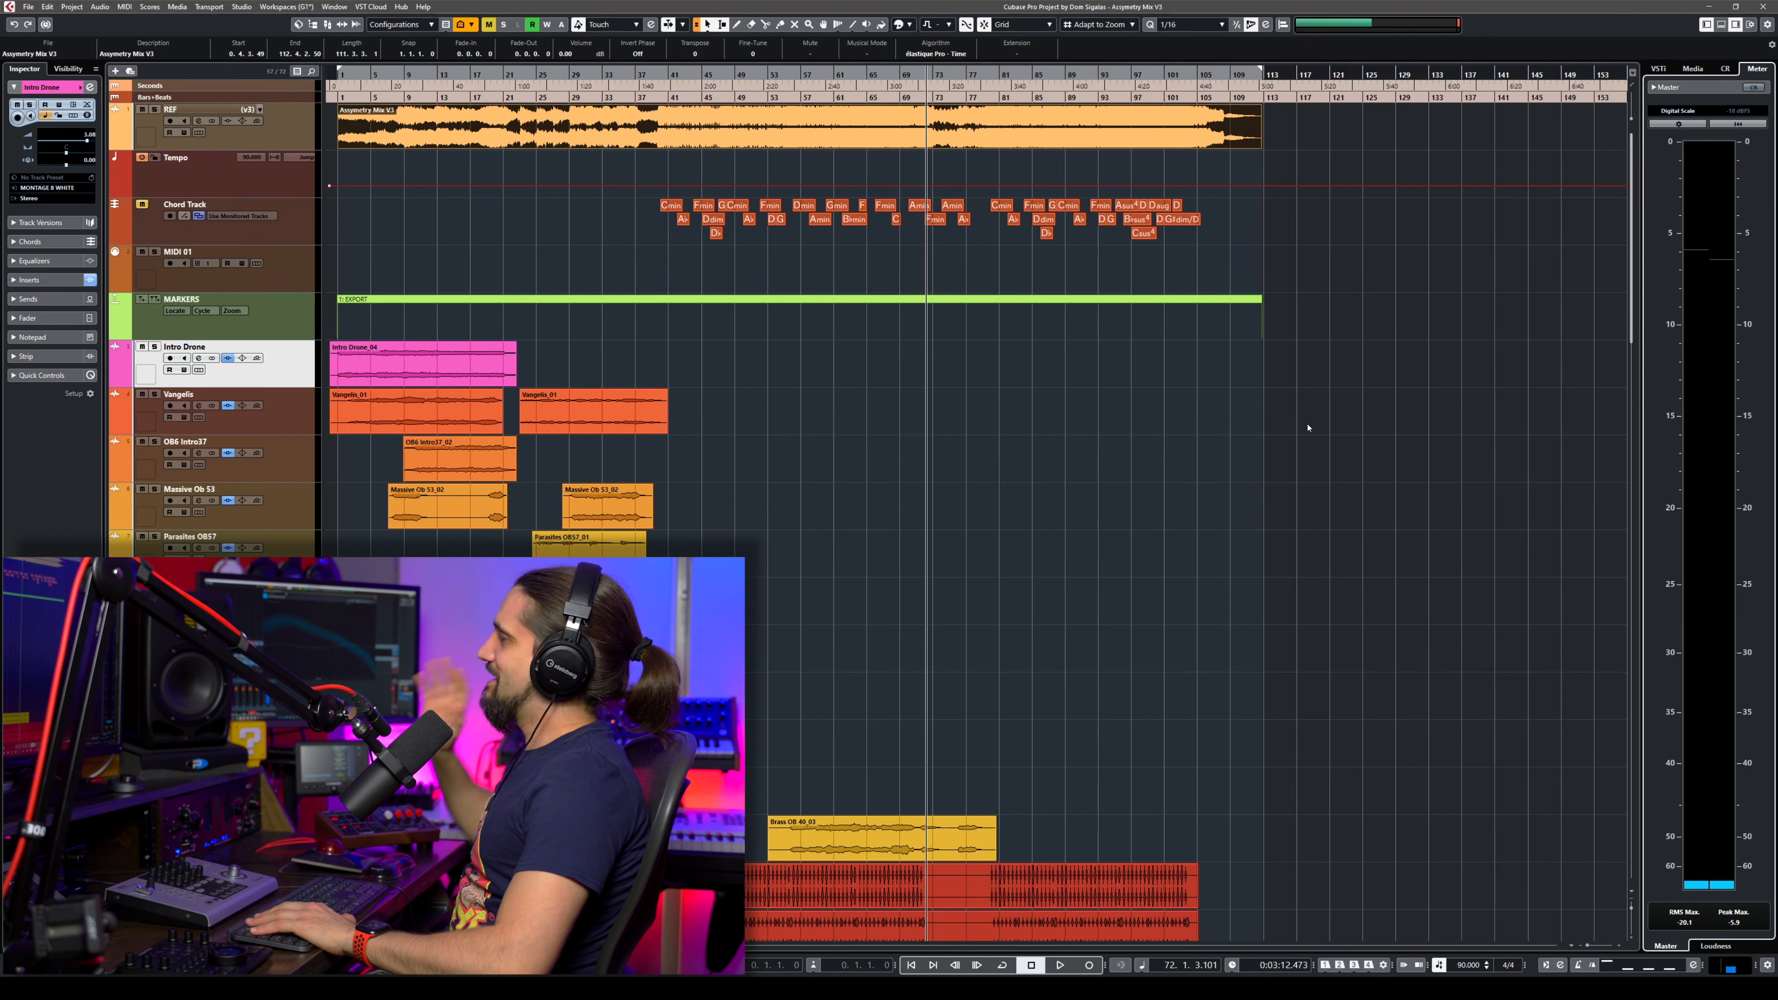
Show the Control Room in the project window and set its monitoring source back to Mix.
click(1724, 68)
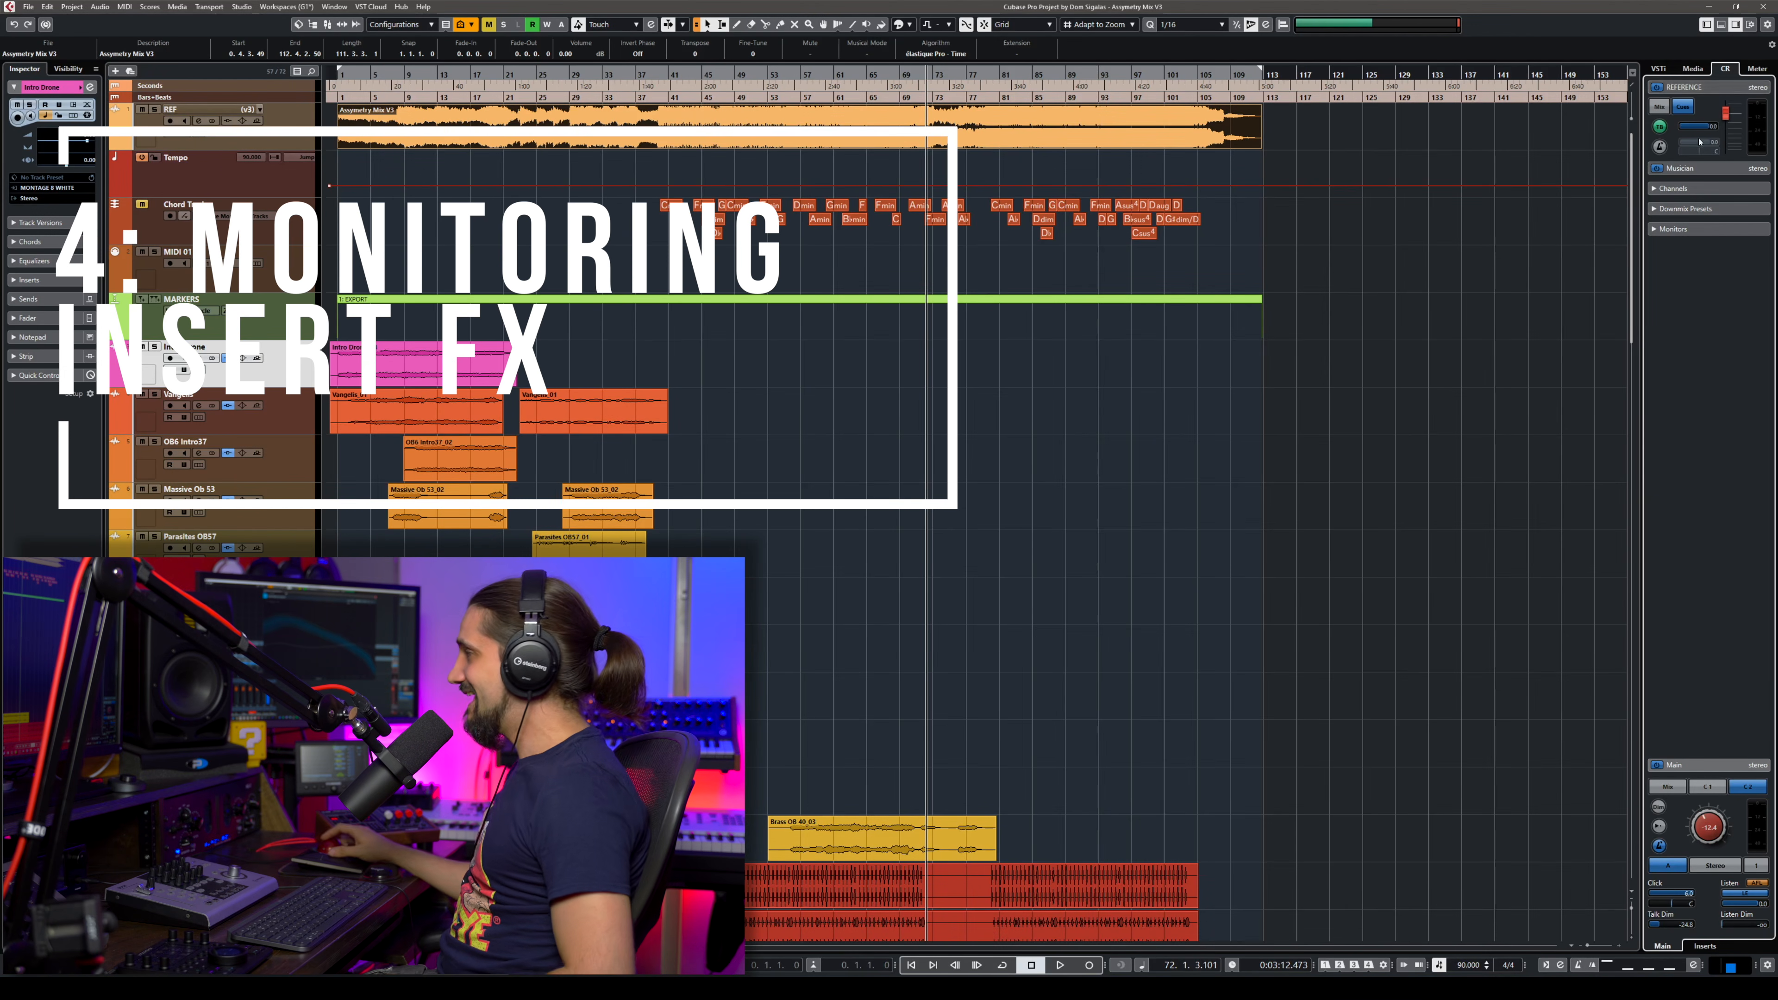
click(1666, 786)
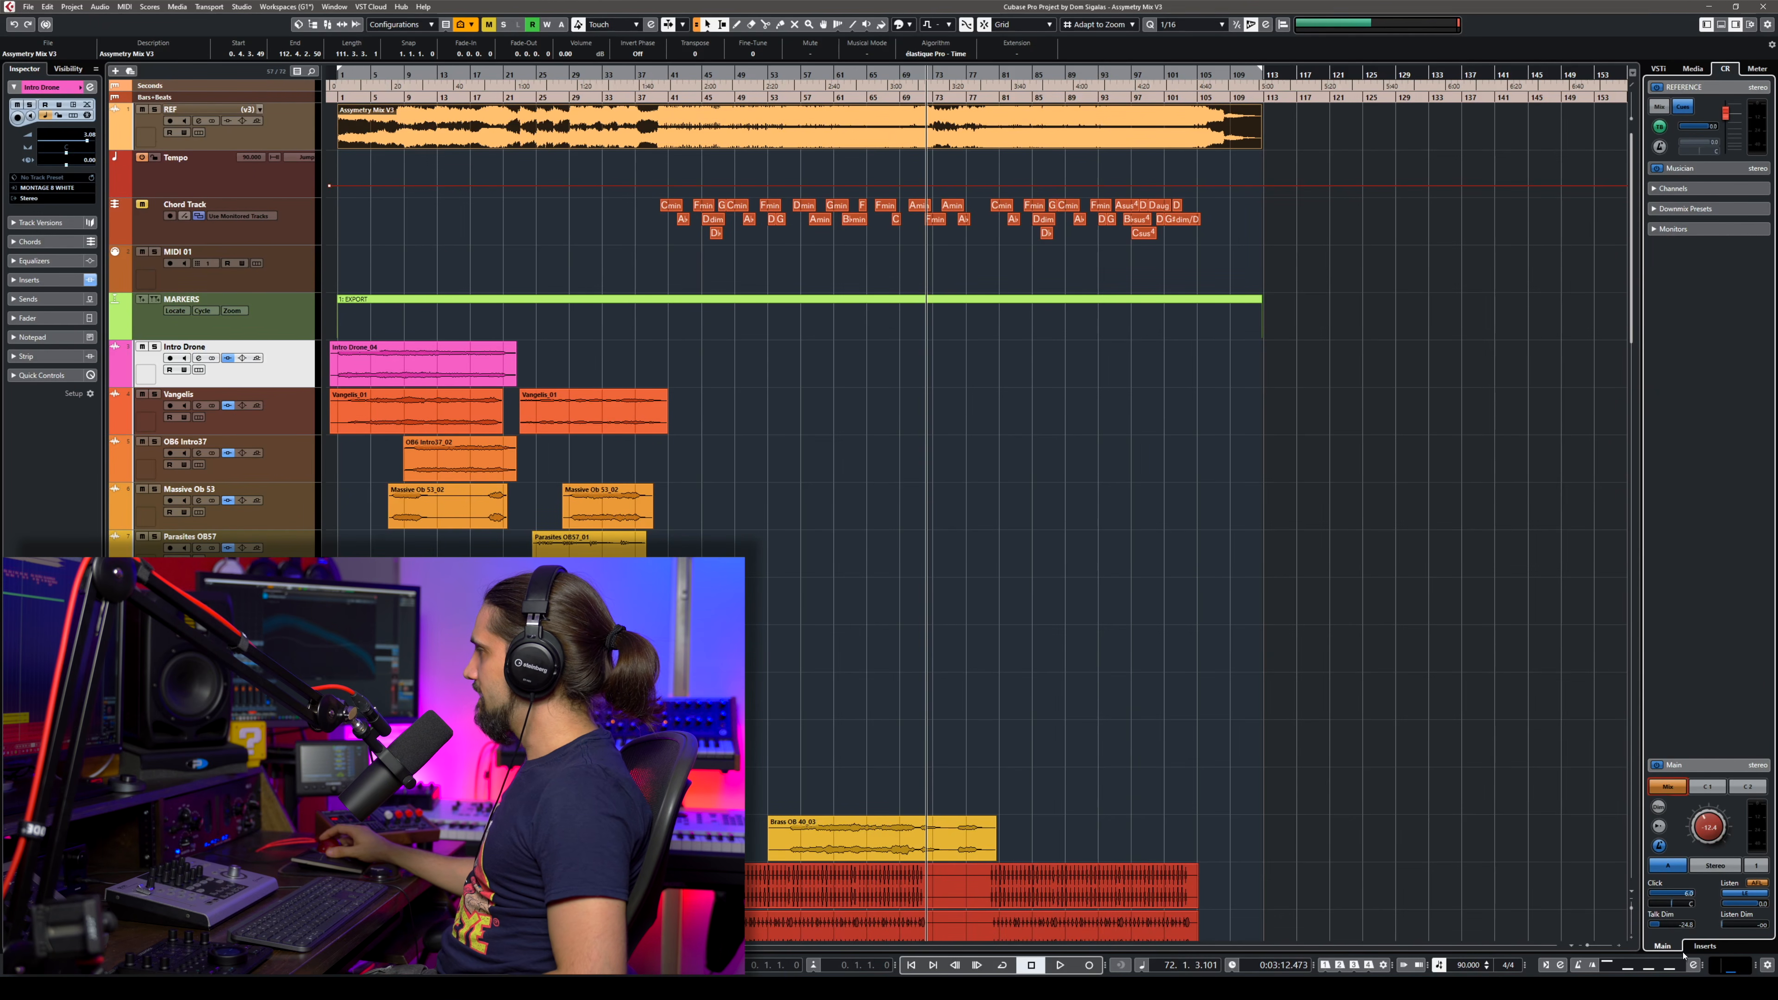
Open the Sonarworks_Reference4_x64 plug-in from the Control Room's main inserts and examine its calibration profile setting.
click(1705, 947)
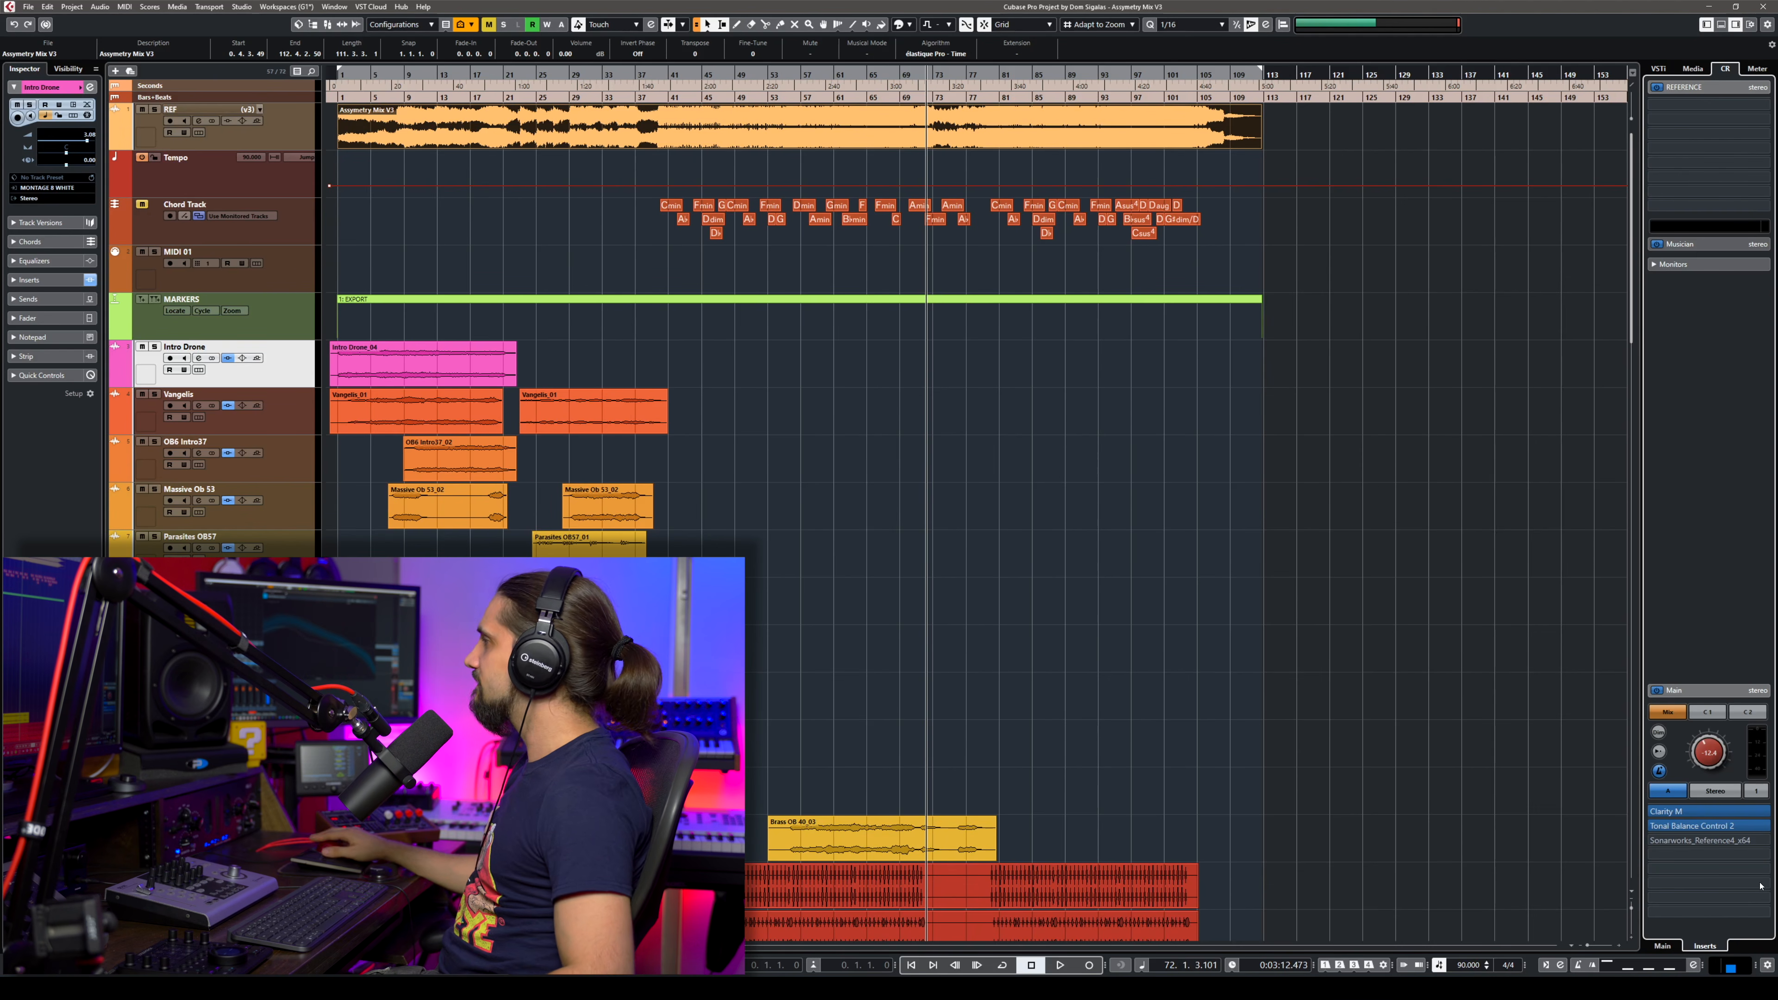
click(1663, 842)
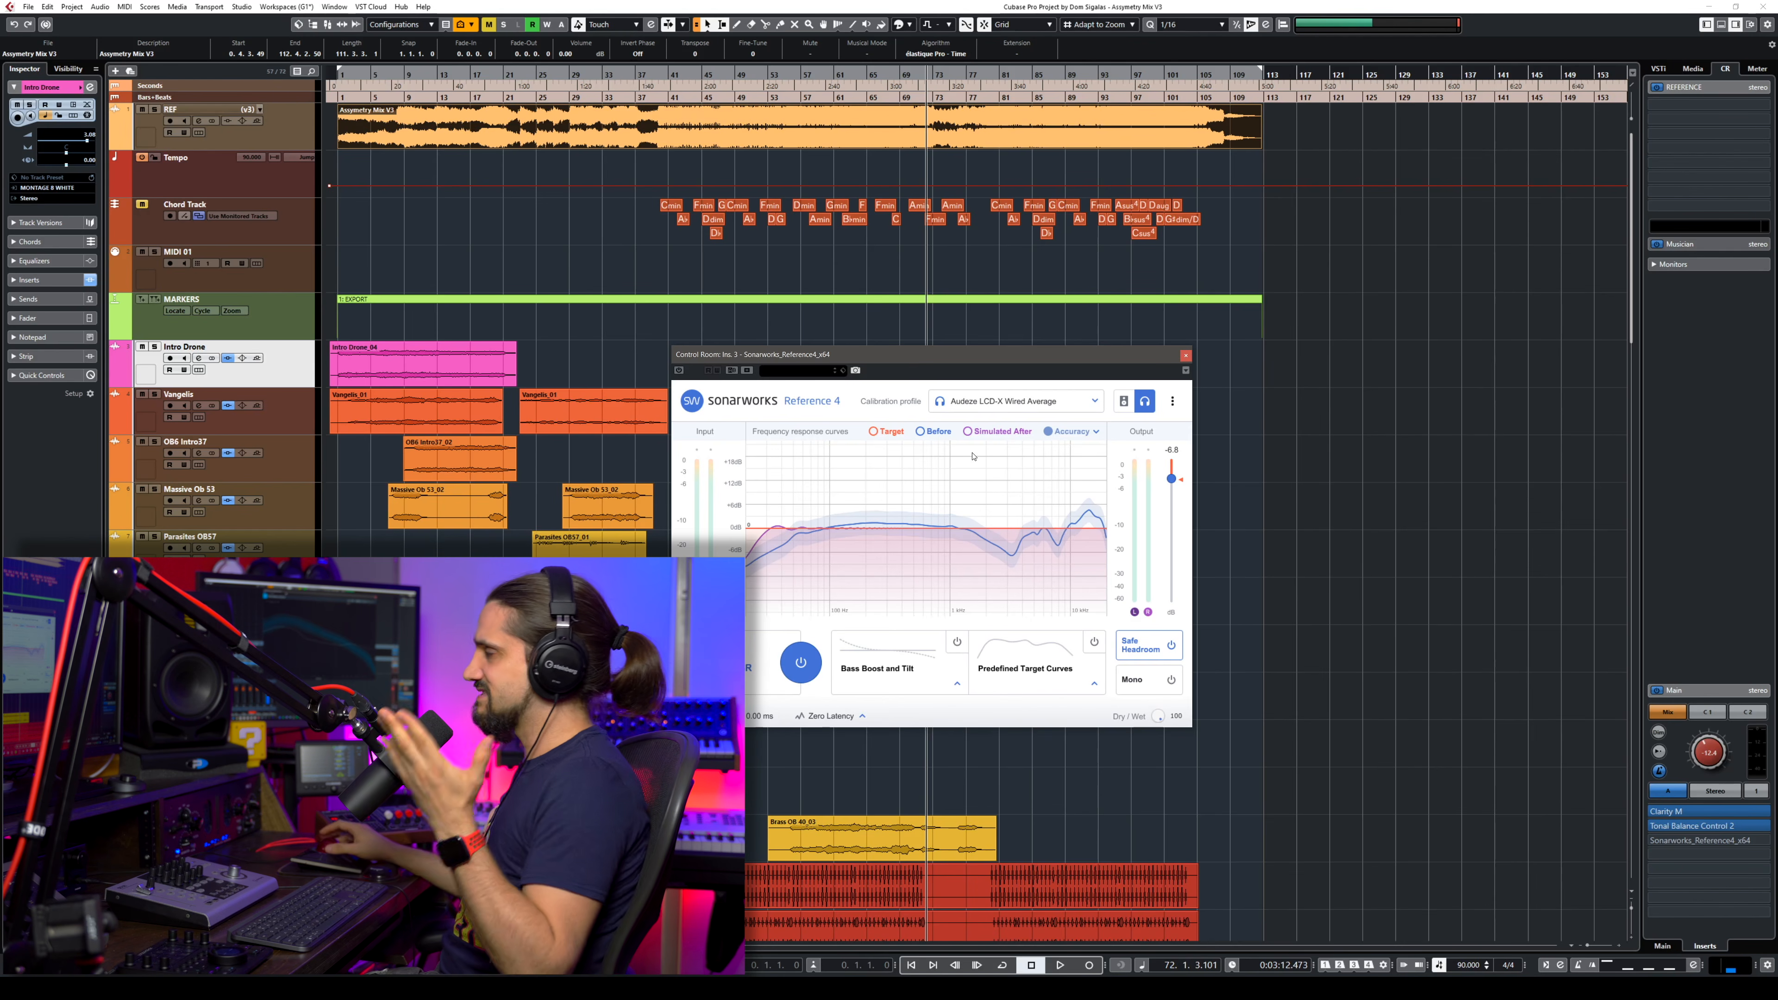
click(1015, 401)
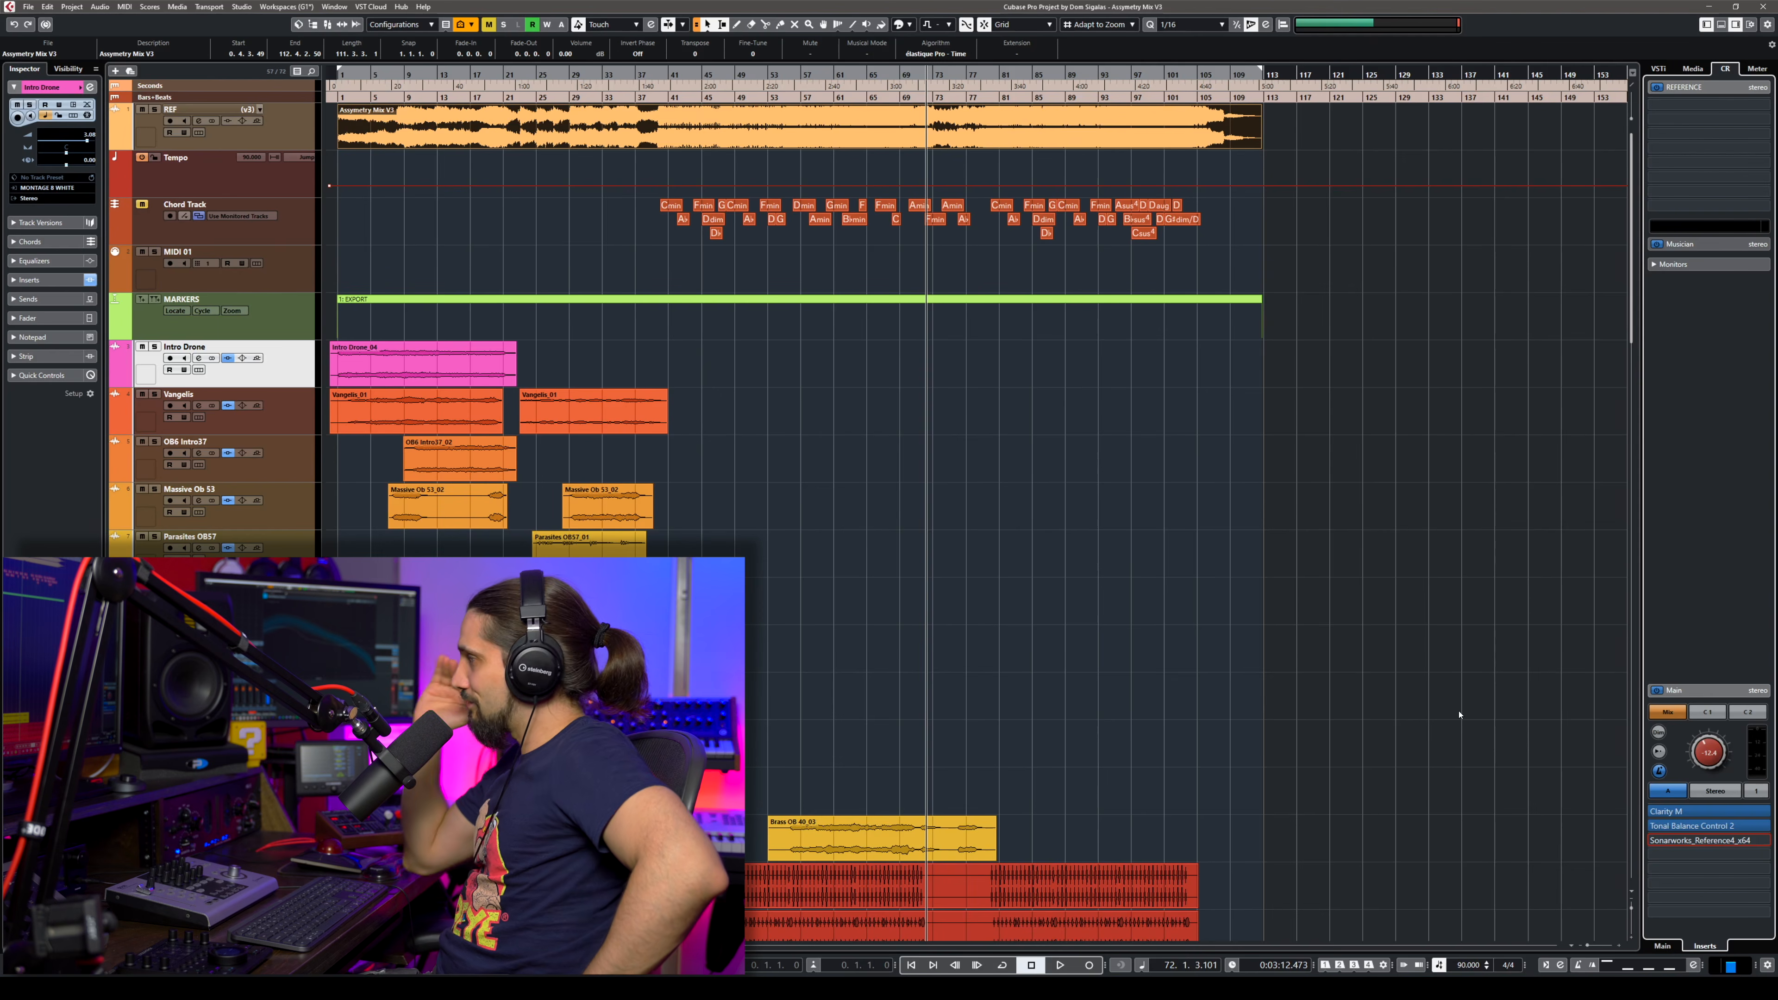
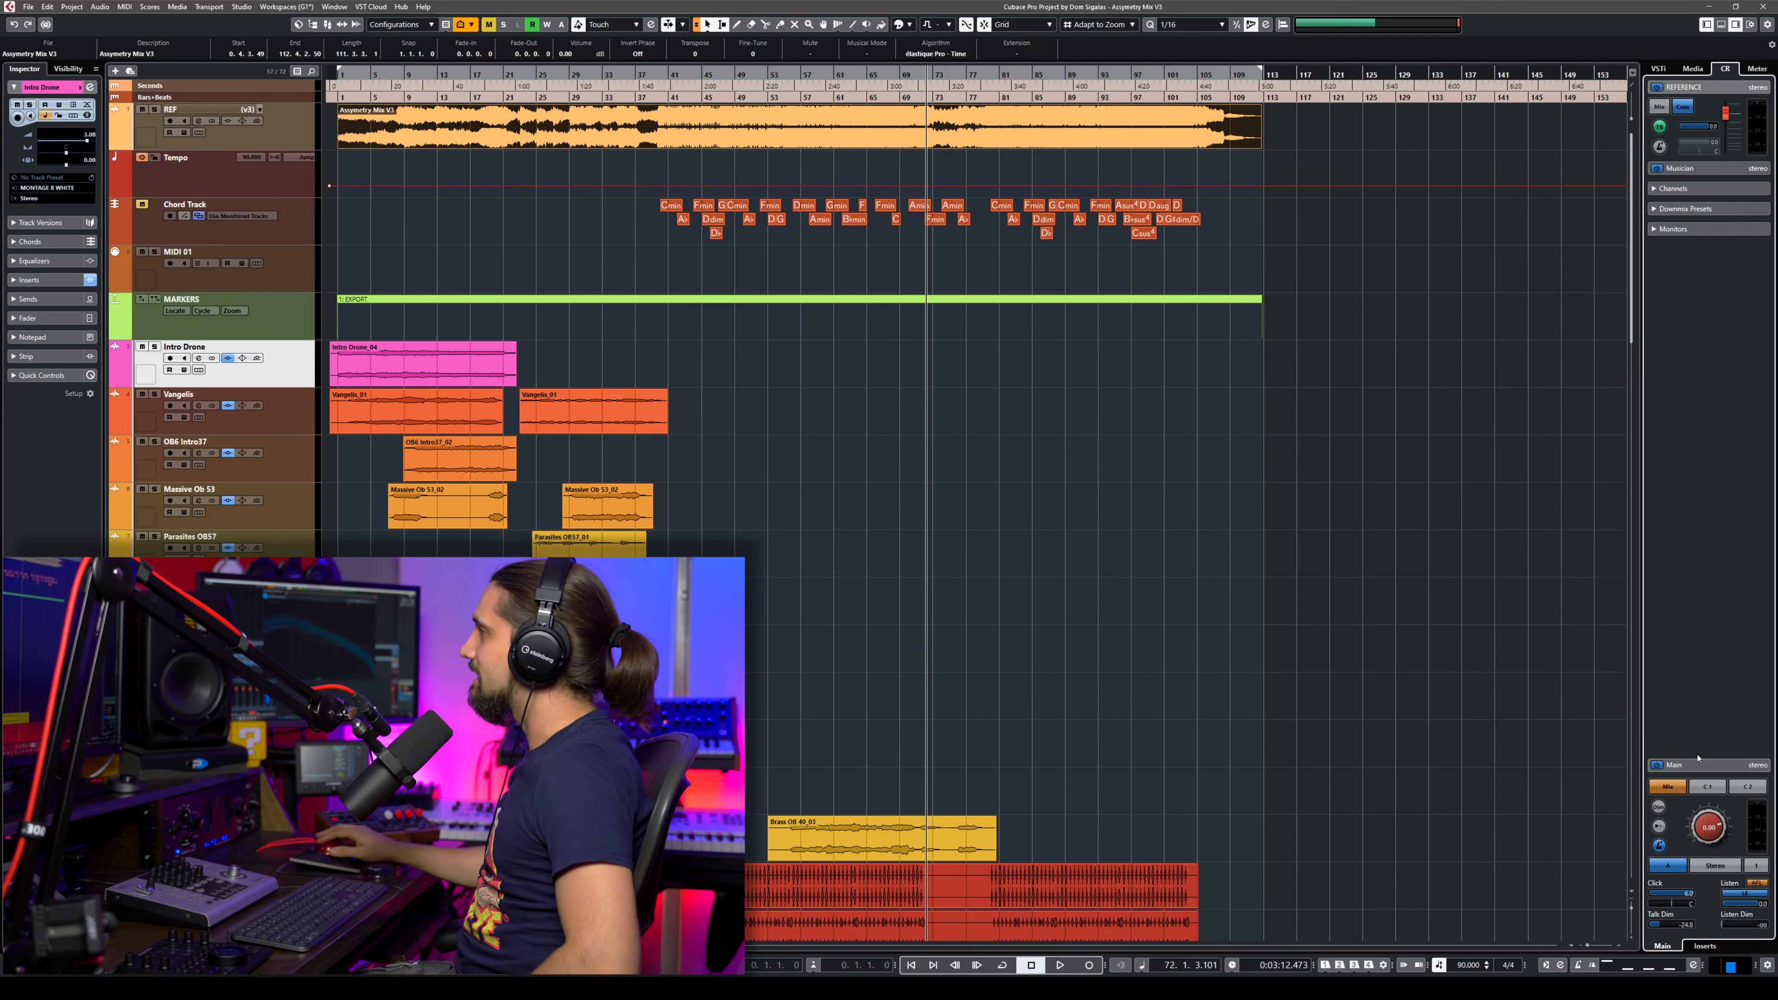
Play from bar 115, past the end of the arrangement, and toggle the Control Room's metronome click to hear it on its own.
click(1276, 73)
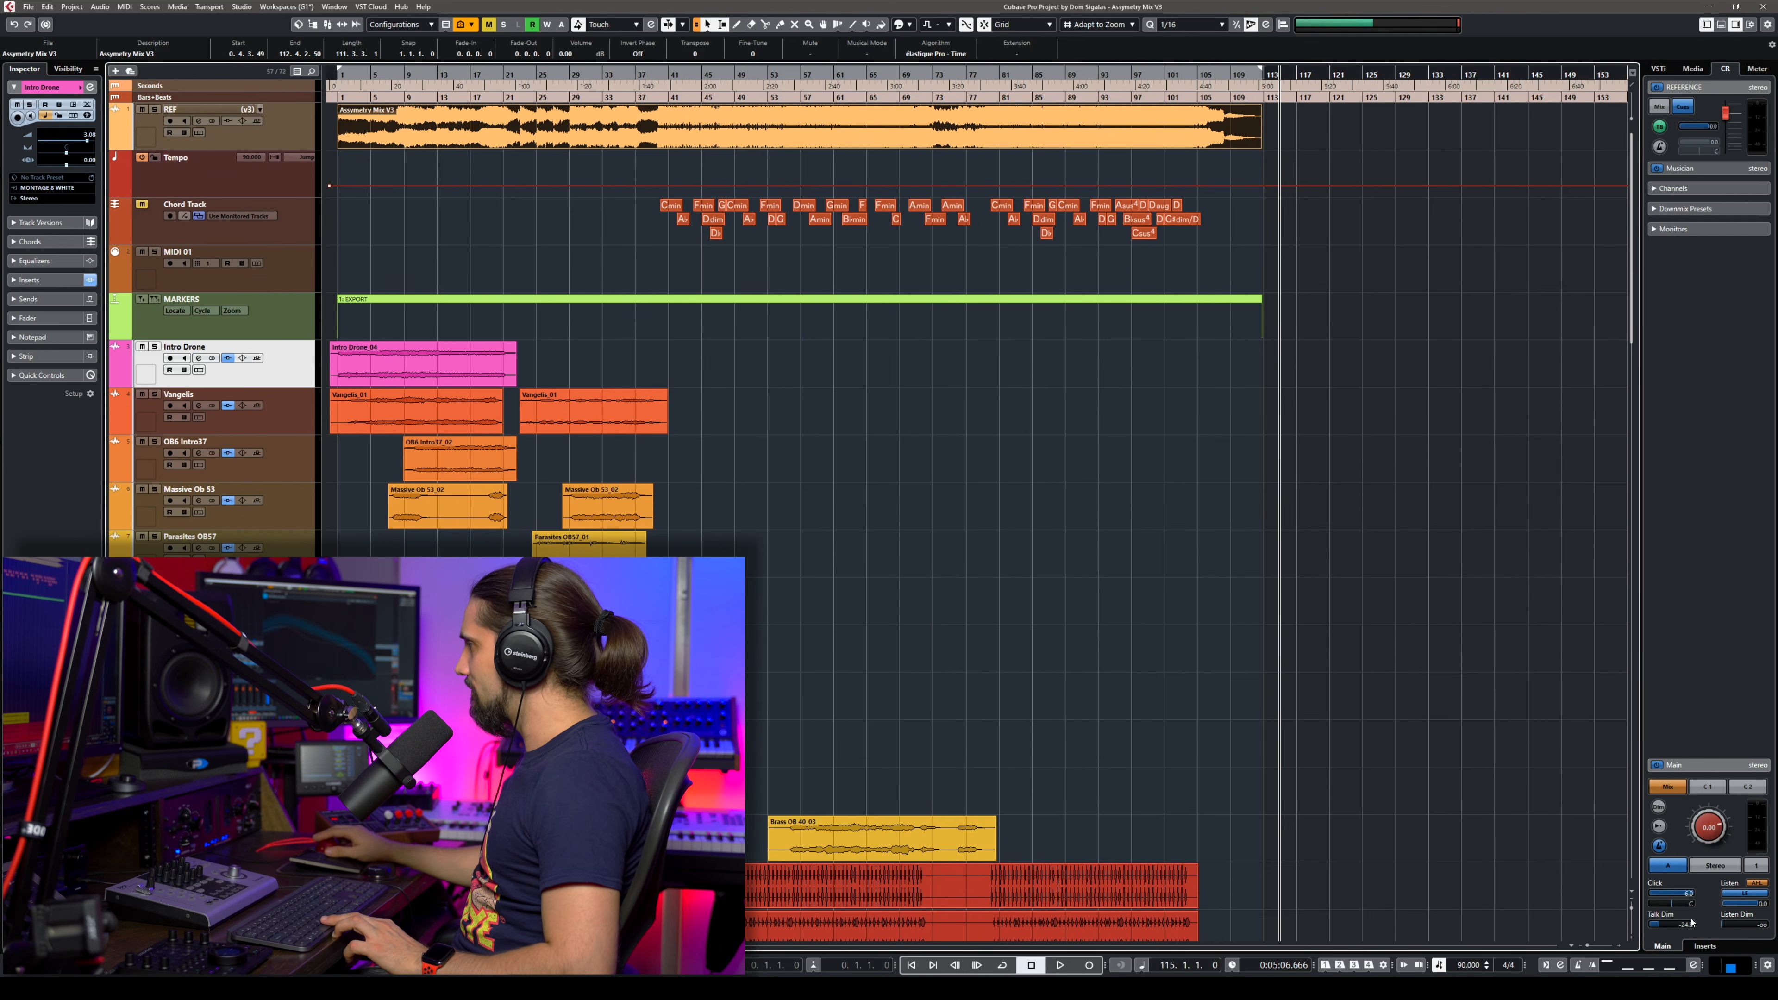
key(space)
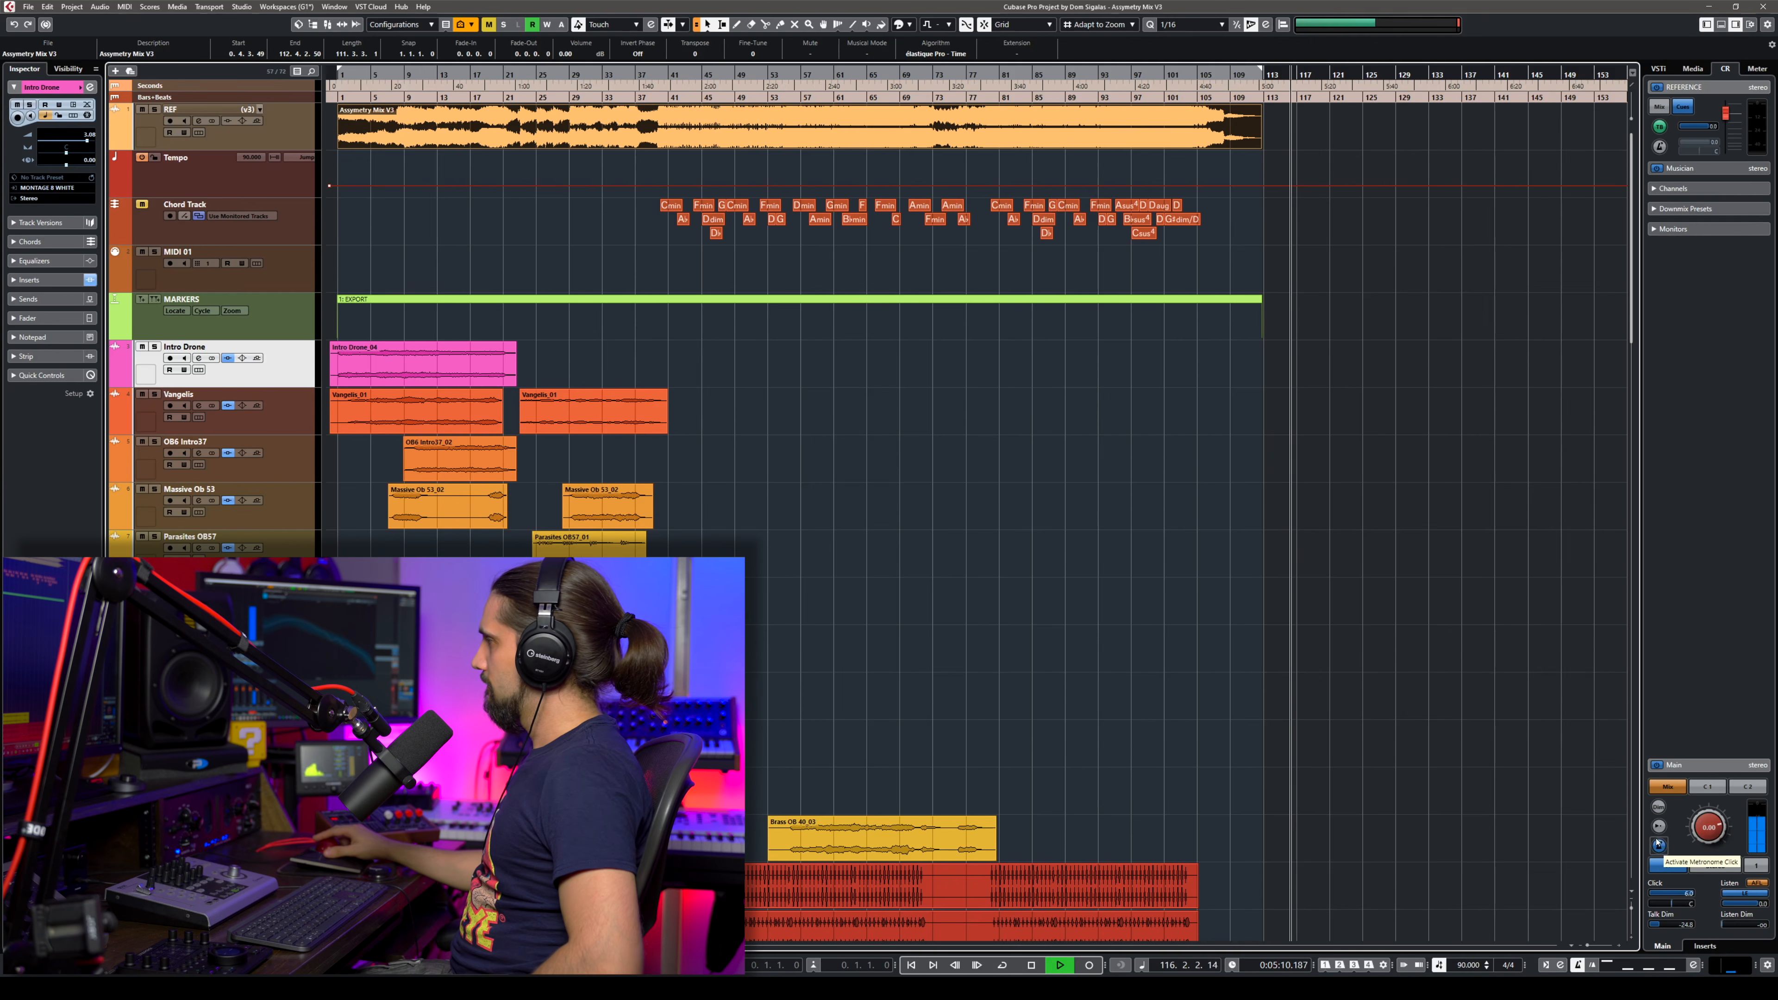
click(1657, 845)
click(1660, 846)
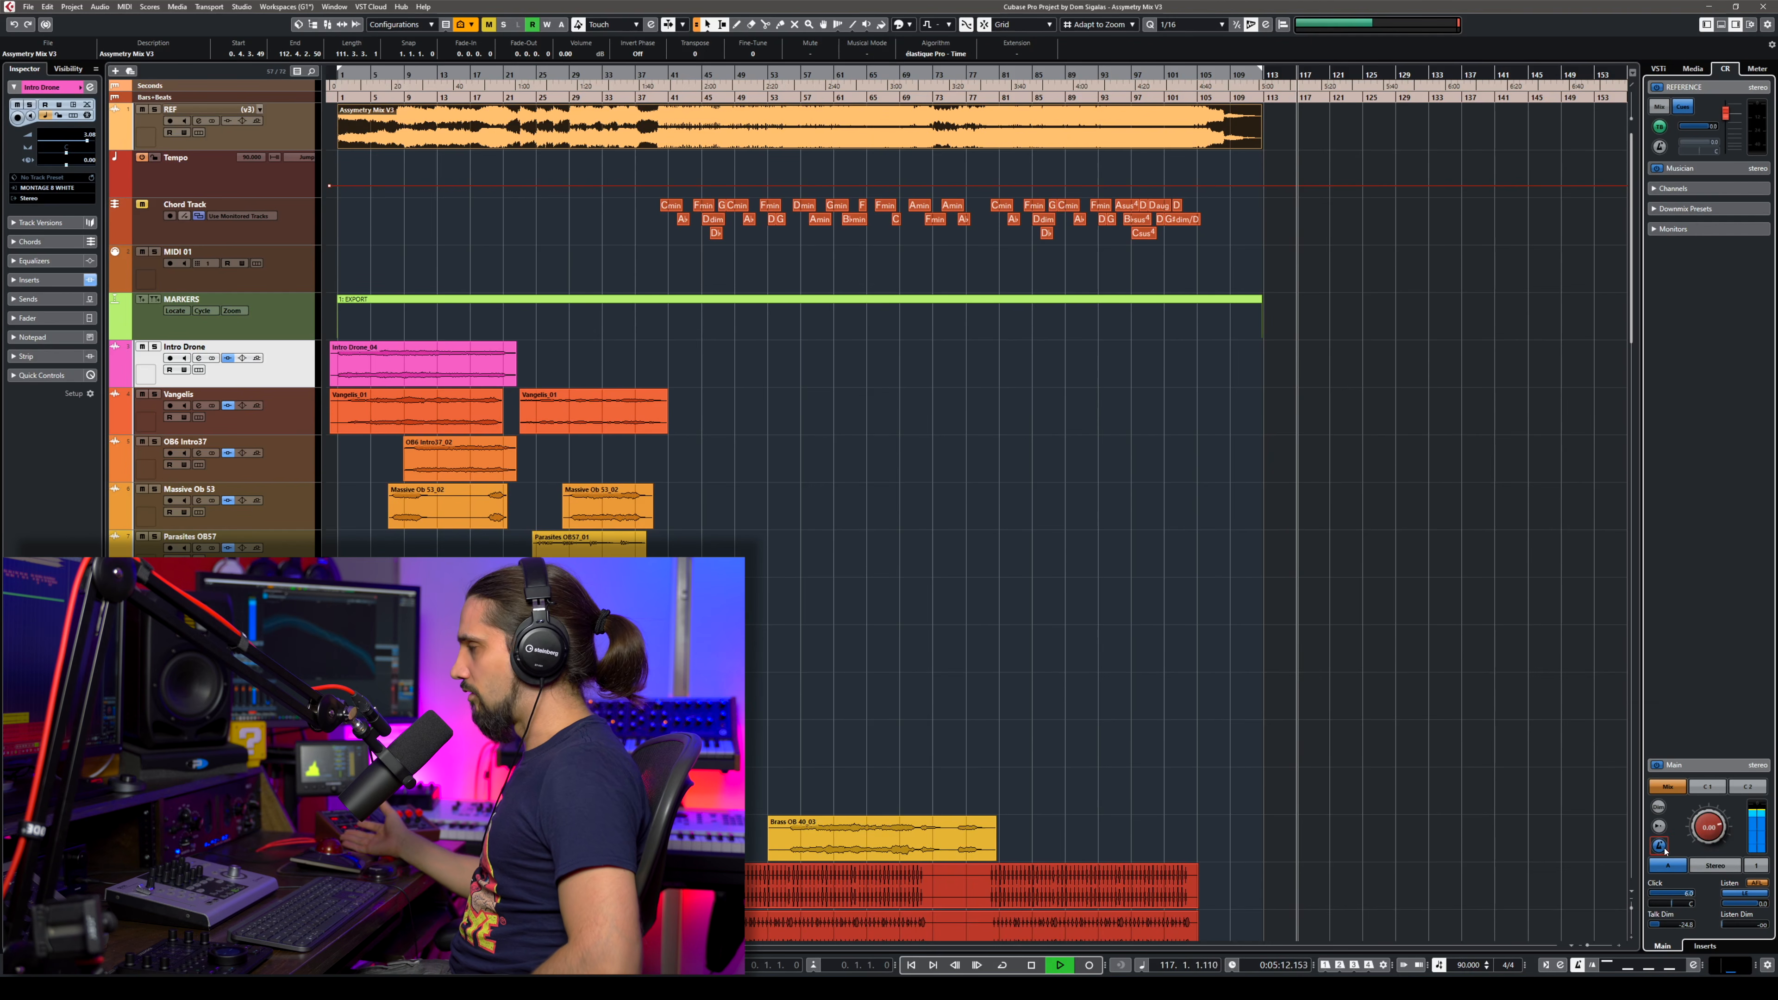
key(space)
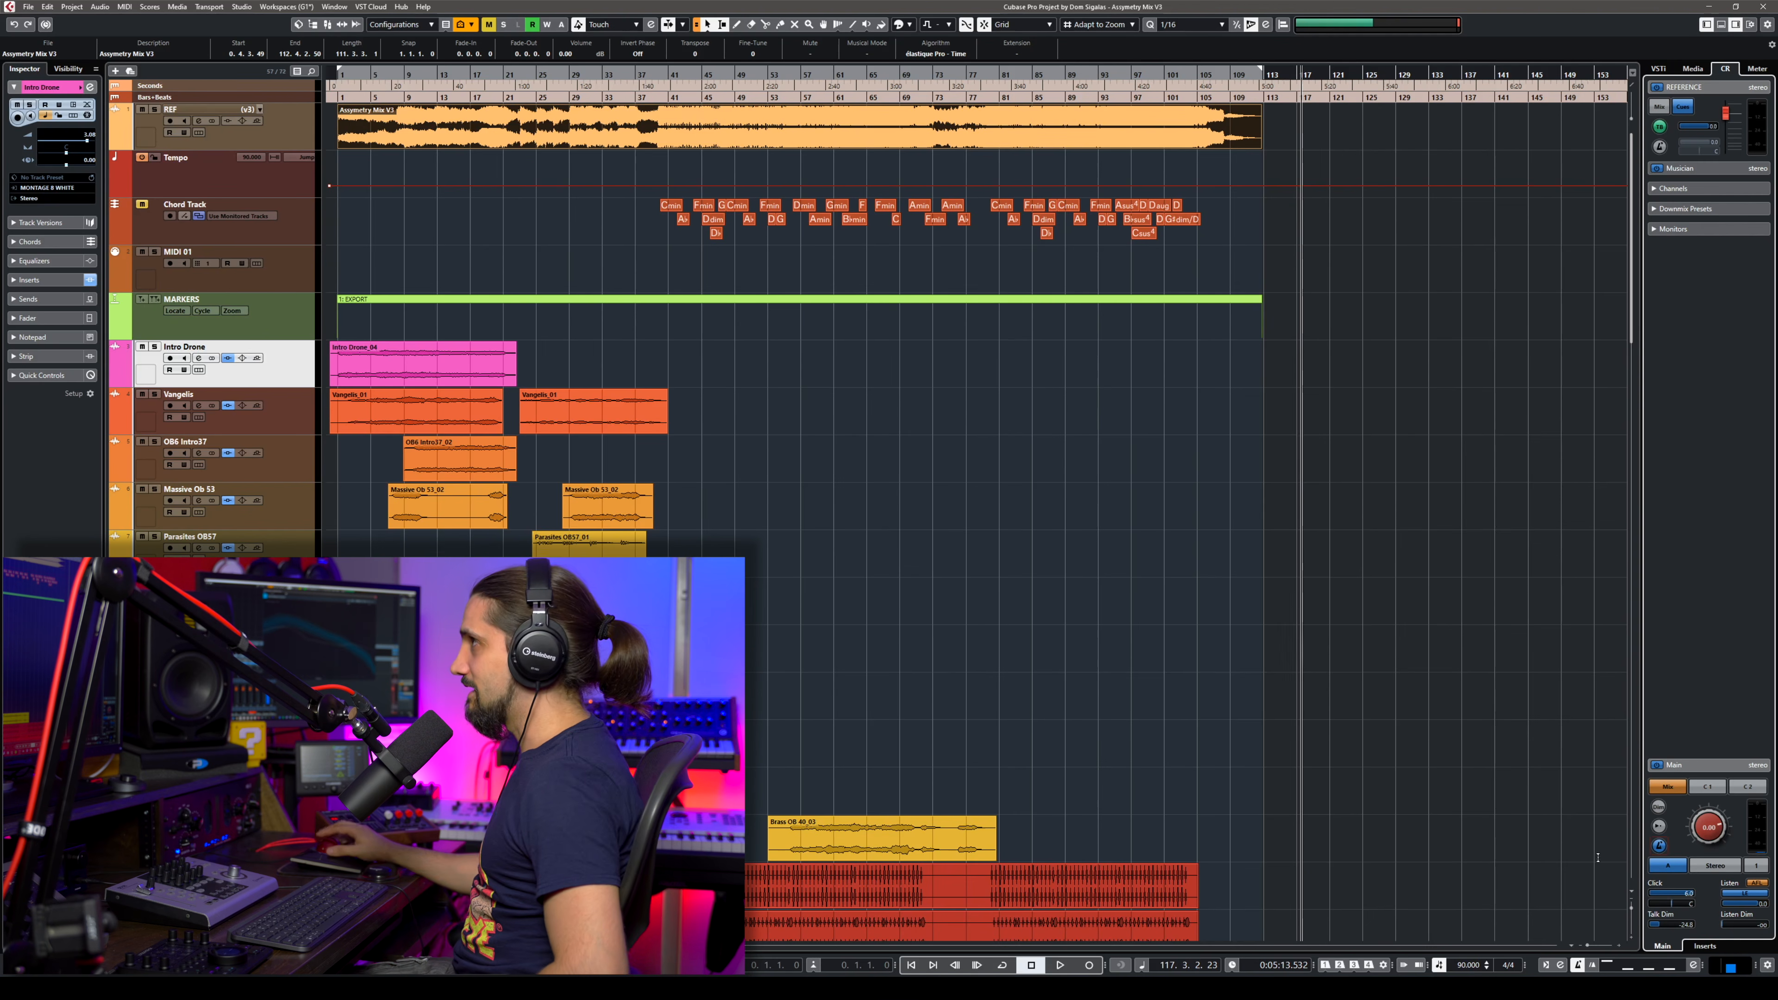
Open the Metronome Setup and look through the Click Sounds and Click Patterns settings.
click(209, 6)
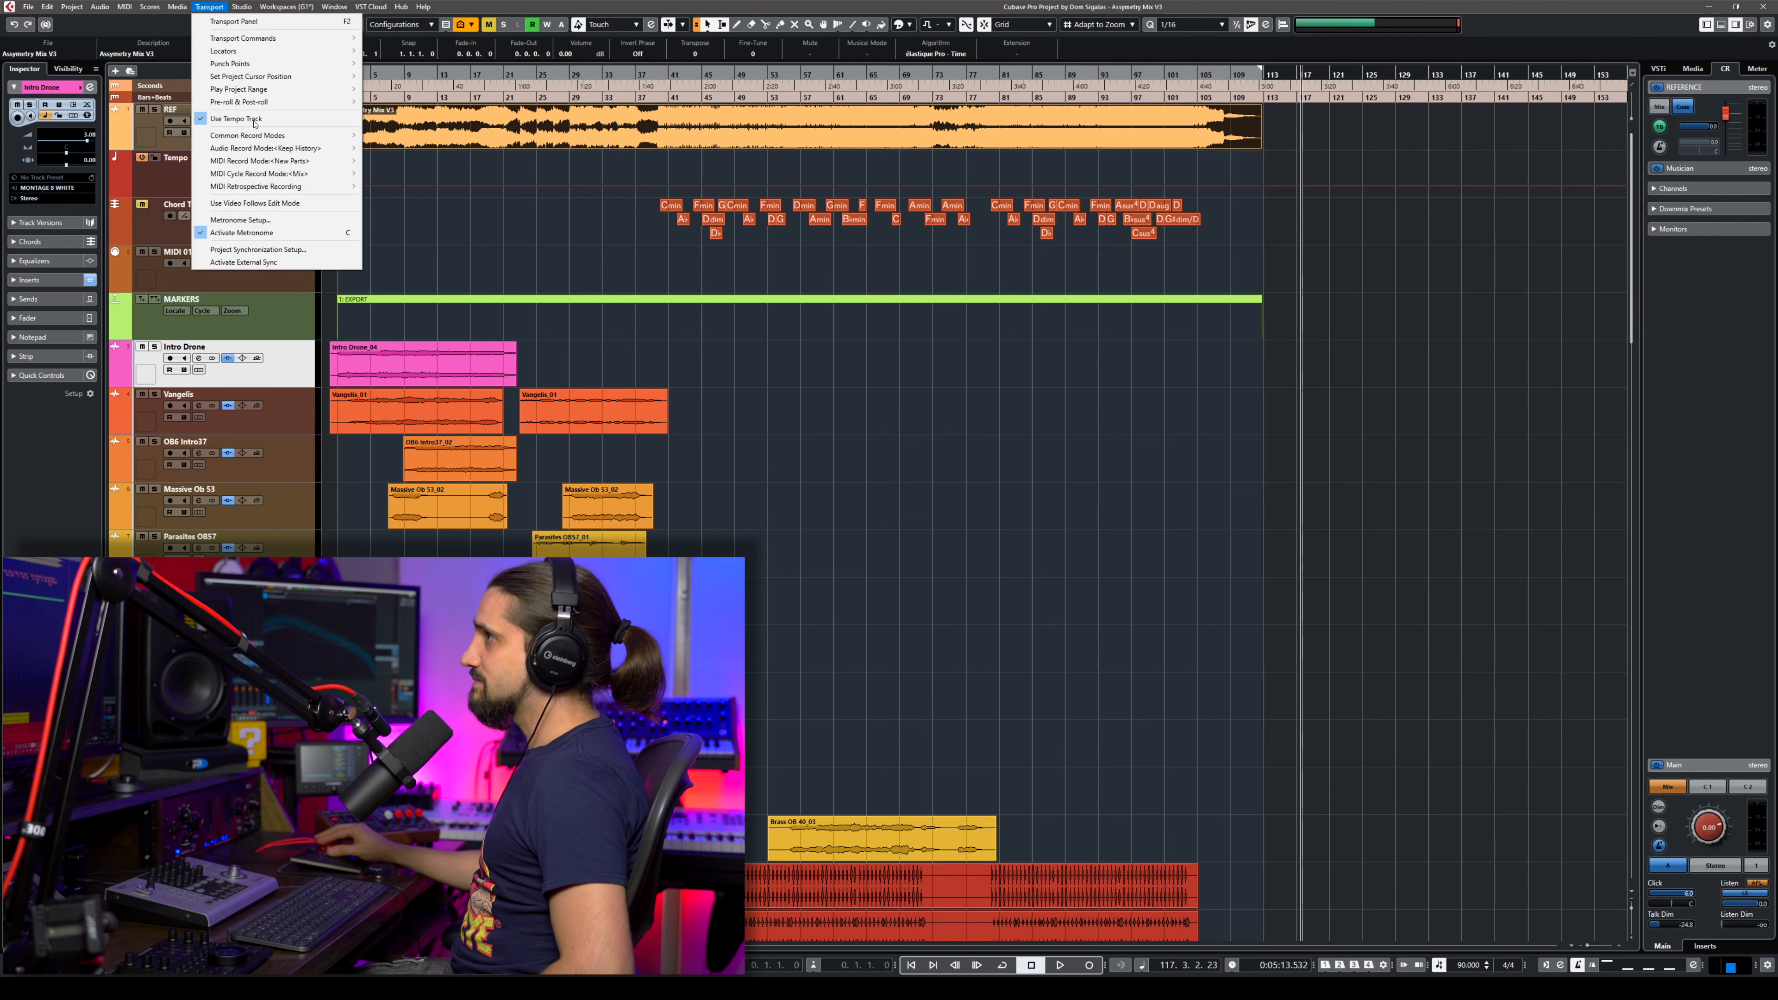
click(240, 220)
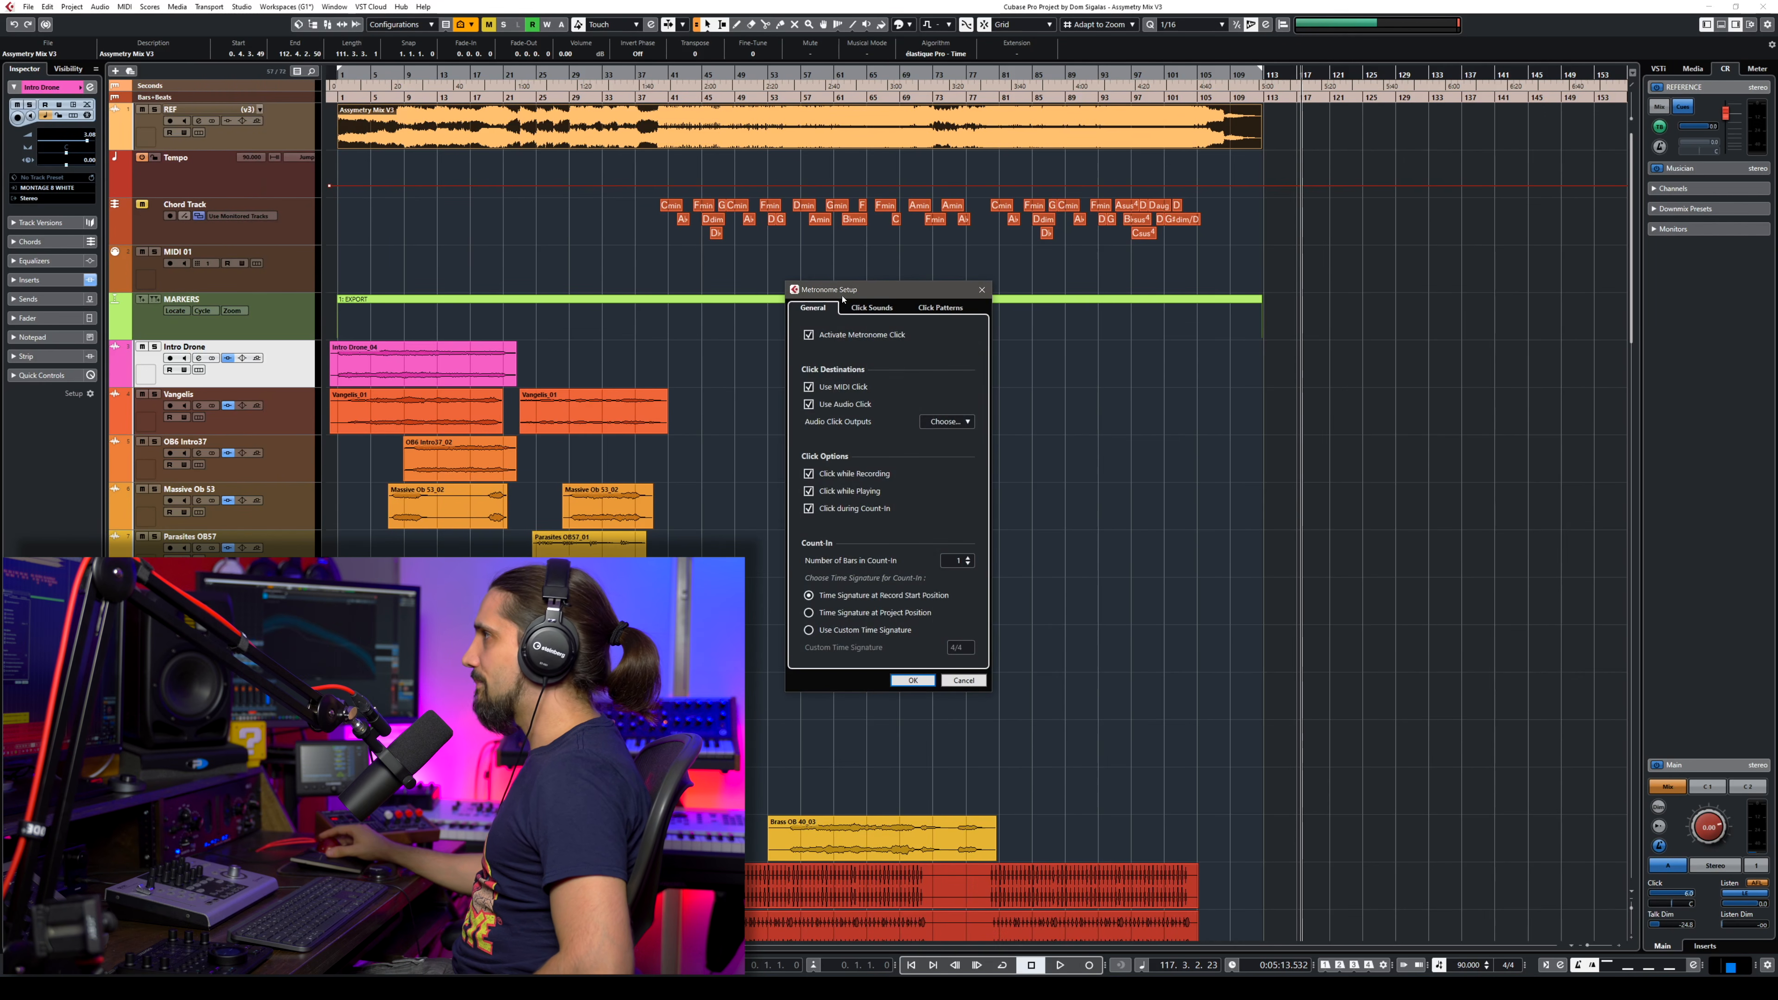
click(871, 308)
click(940, 308)
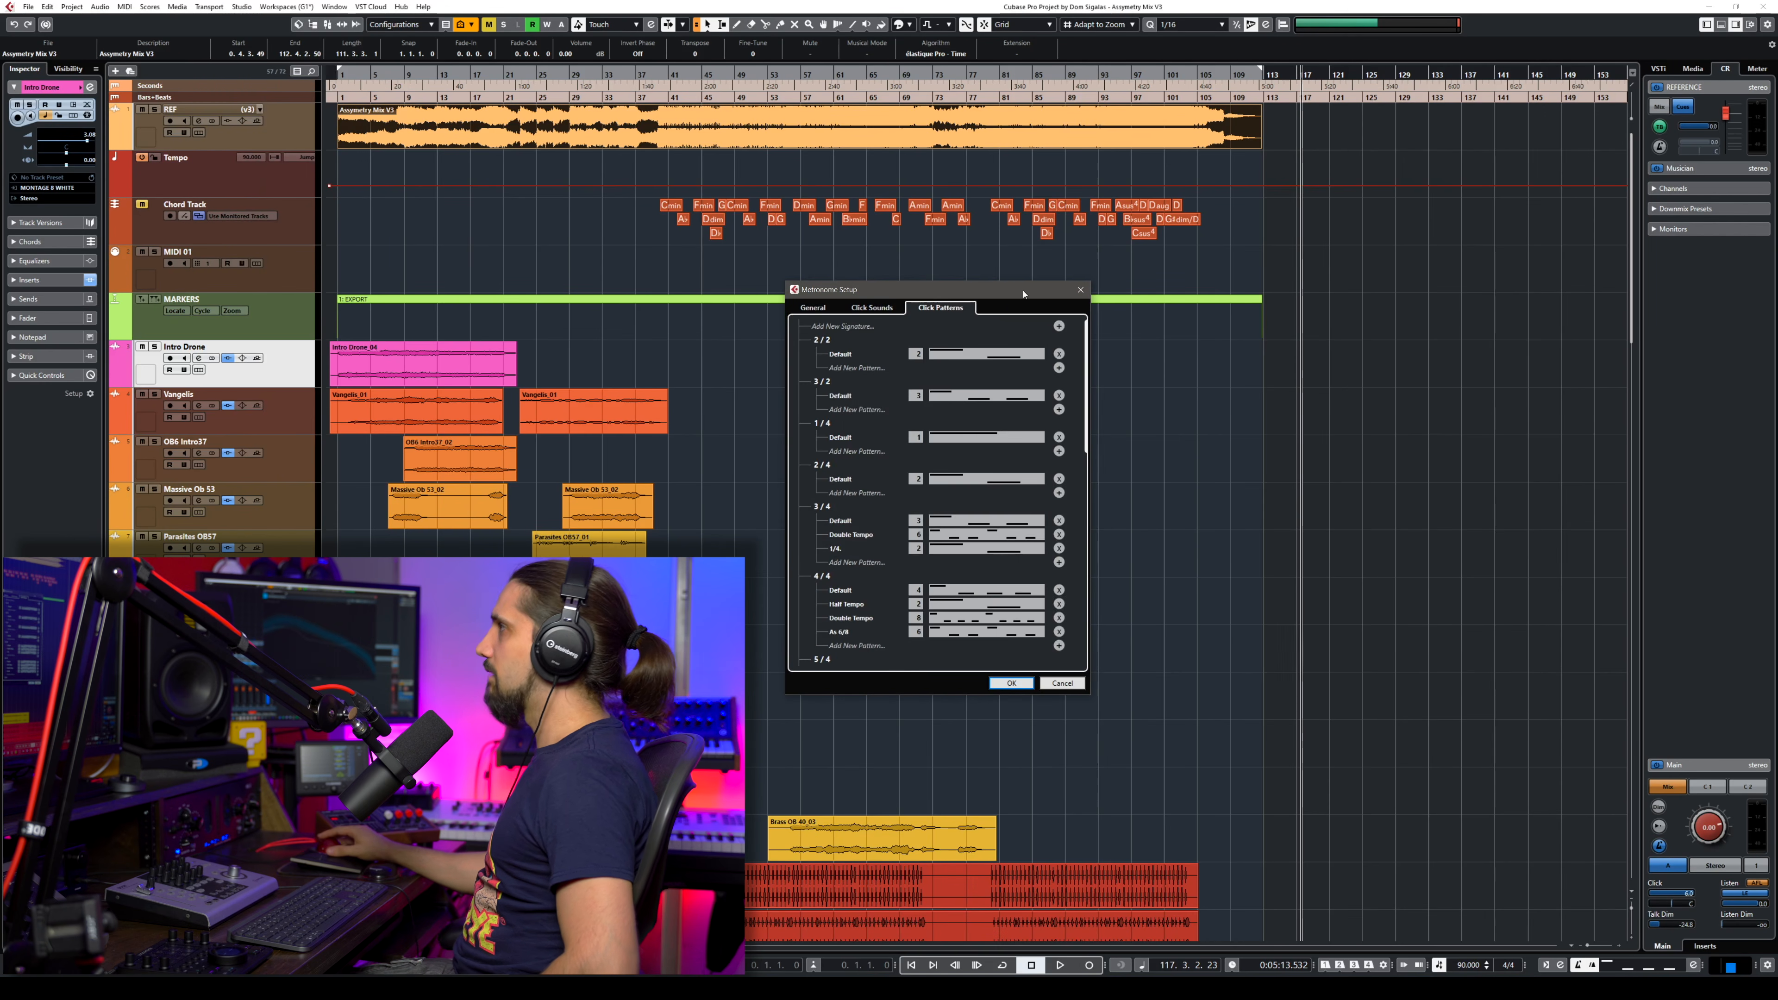
click(1079, 291)
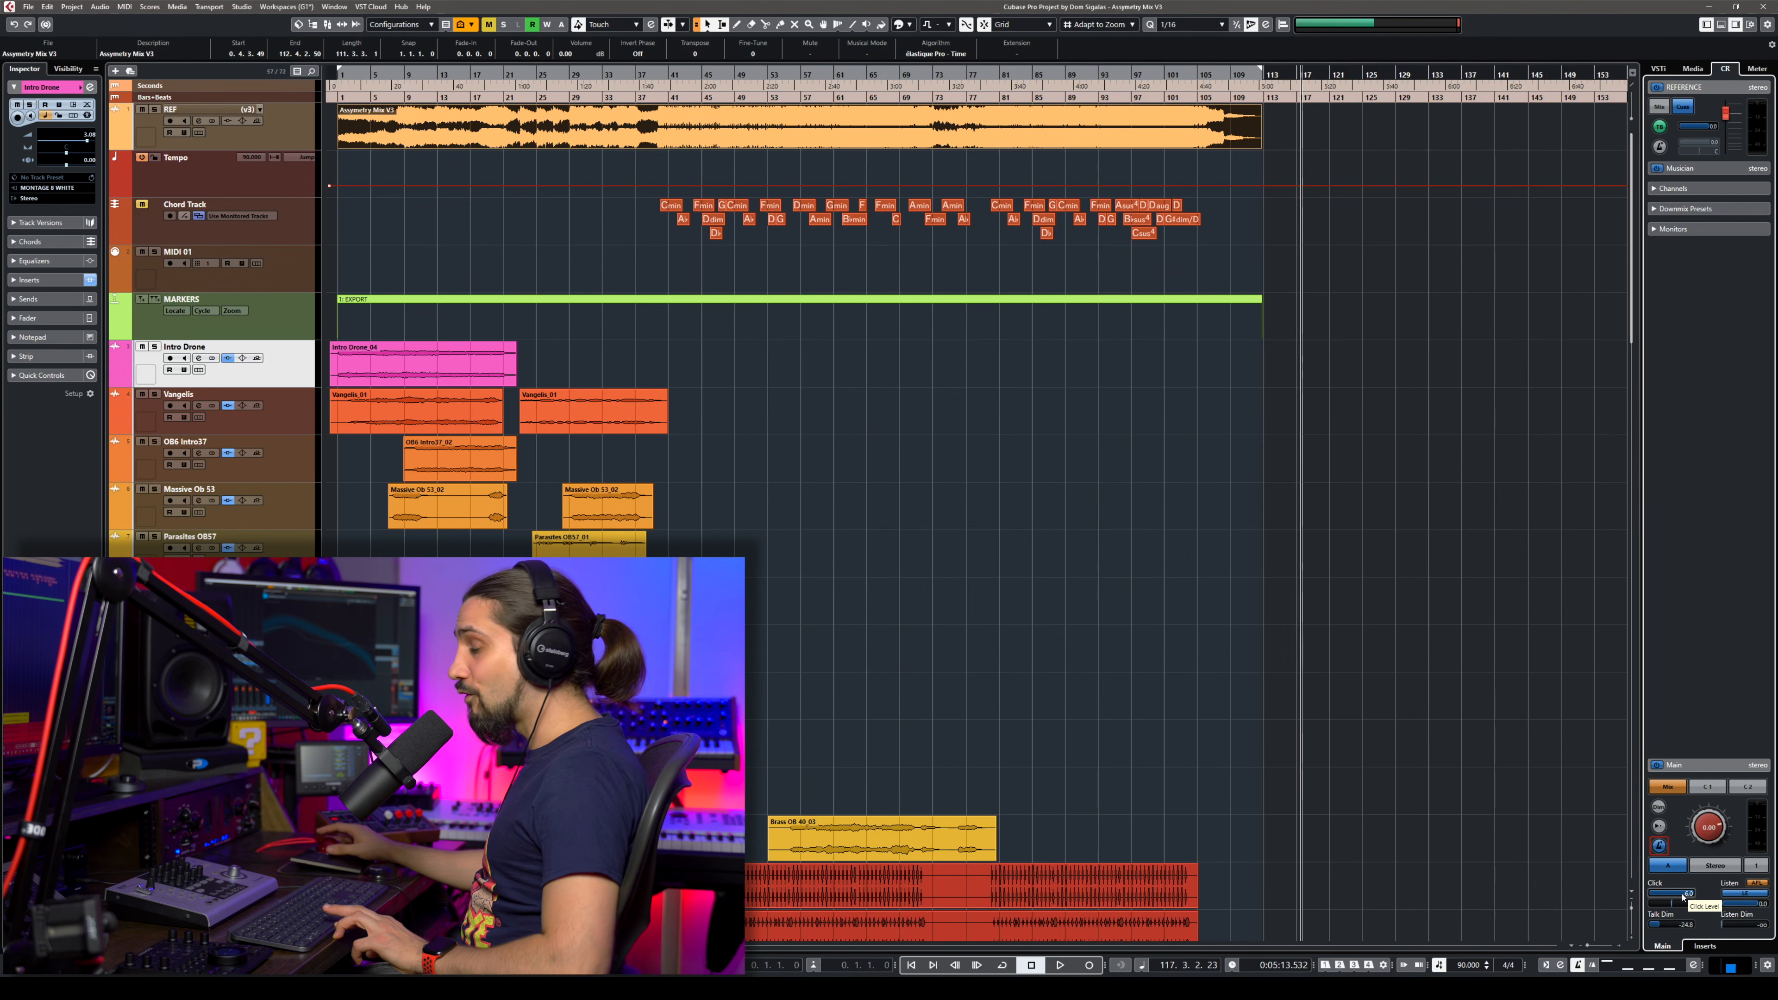
Adjust the Control Room's click level and pan the click fully to the right while playing back.
key(space)
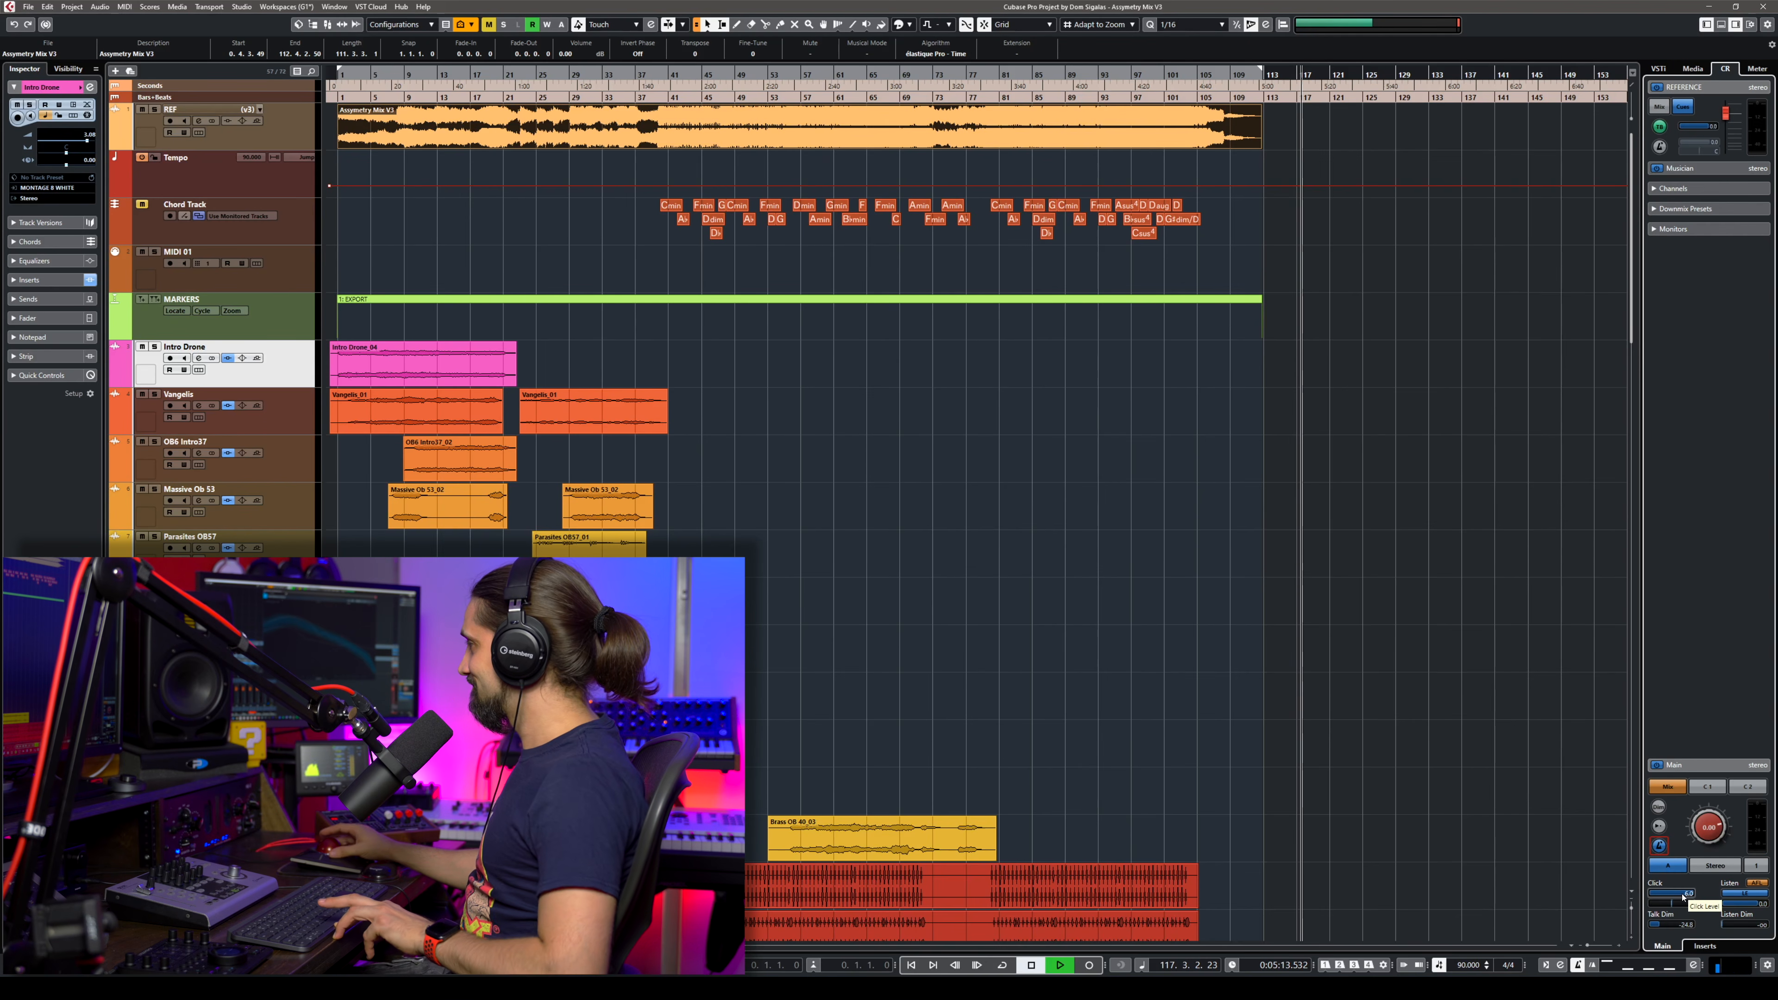
mouse_move(1683, 896)
mouse_down()
mouse_move(1631, 900)
mouse_move(1684, 901)
mouse_up()
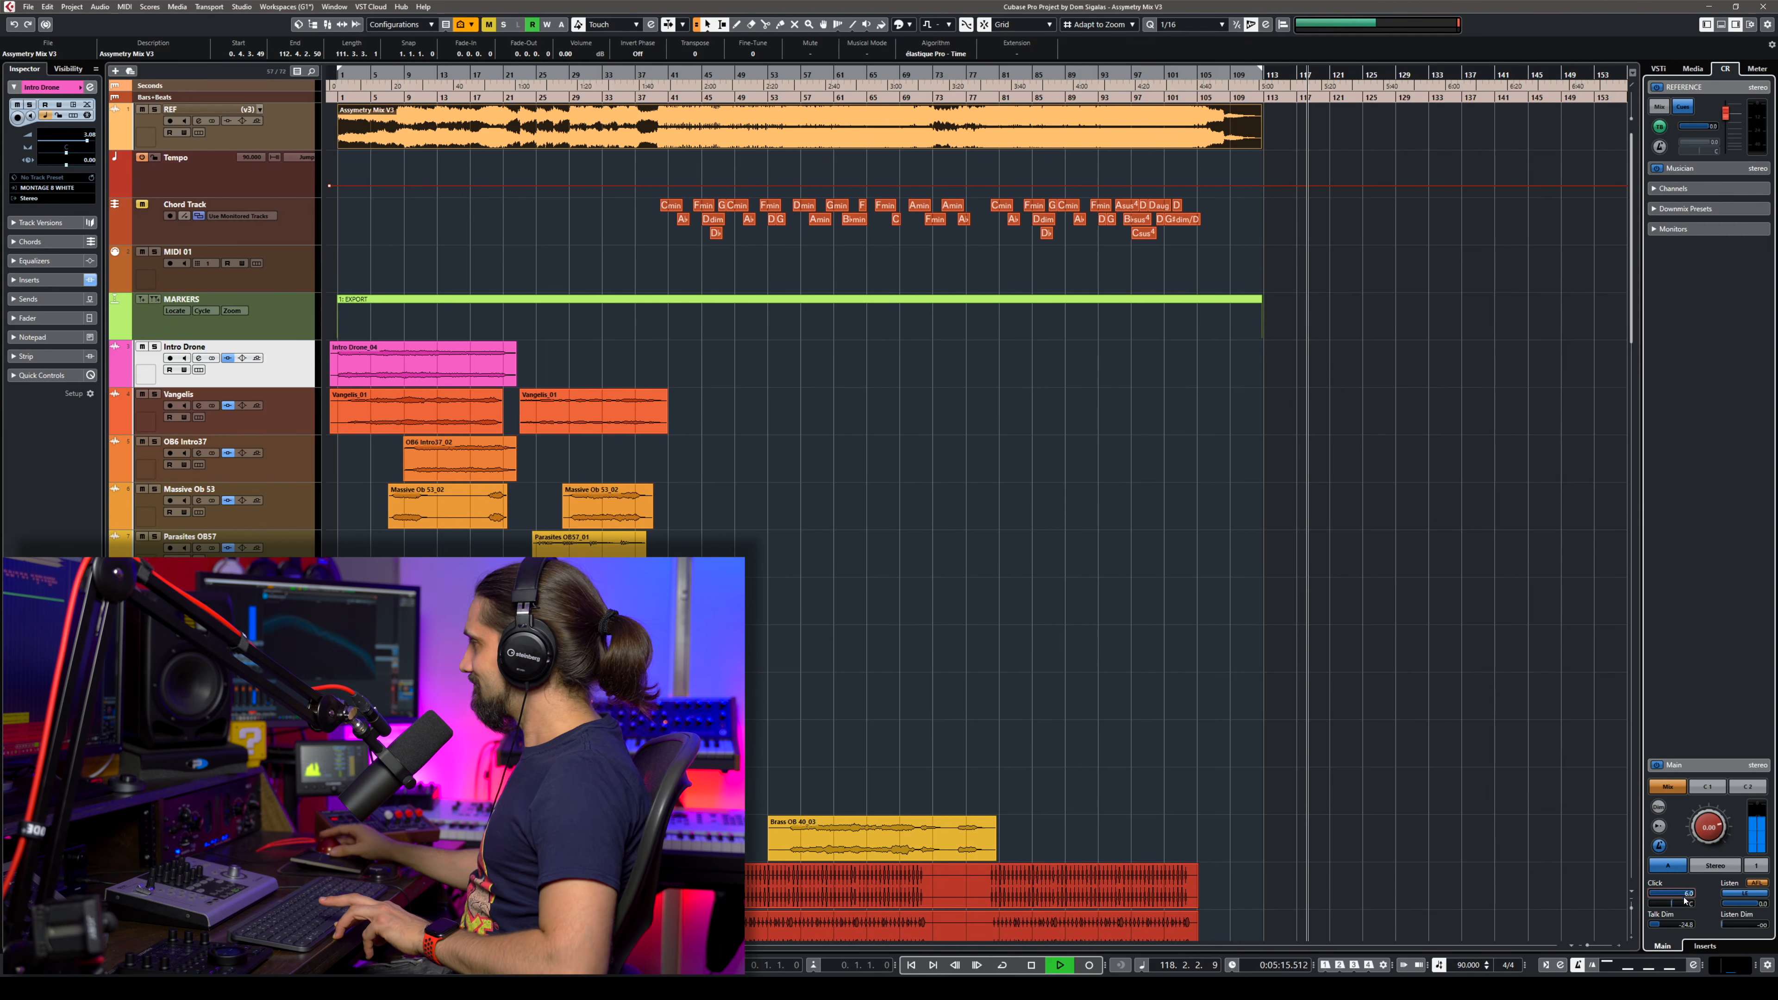
key(space)
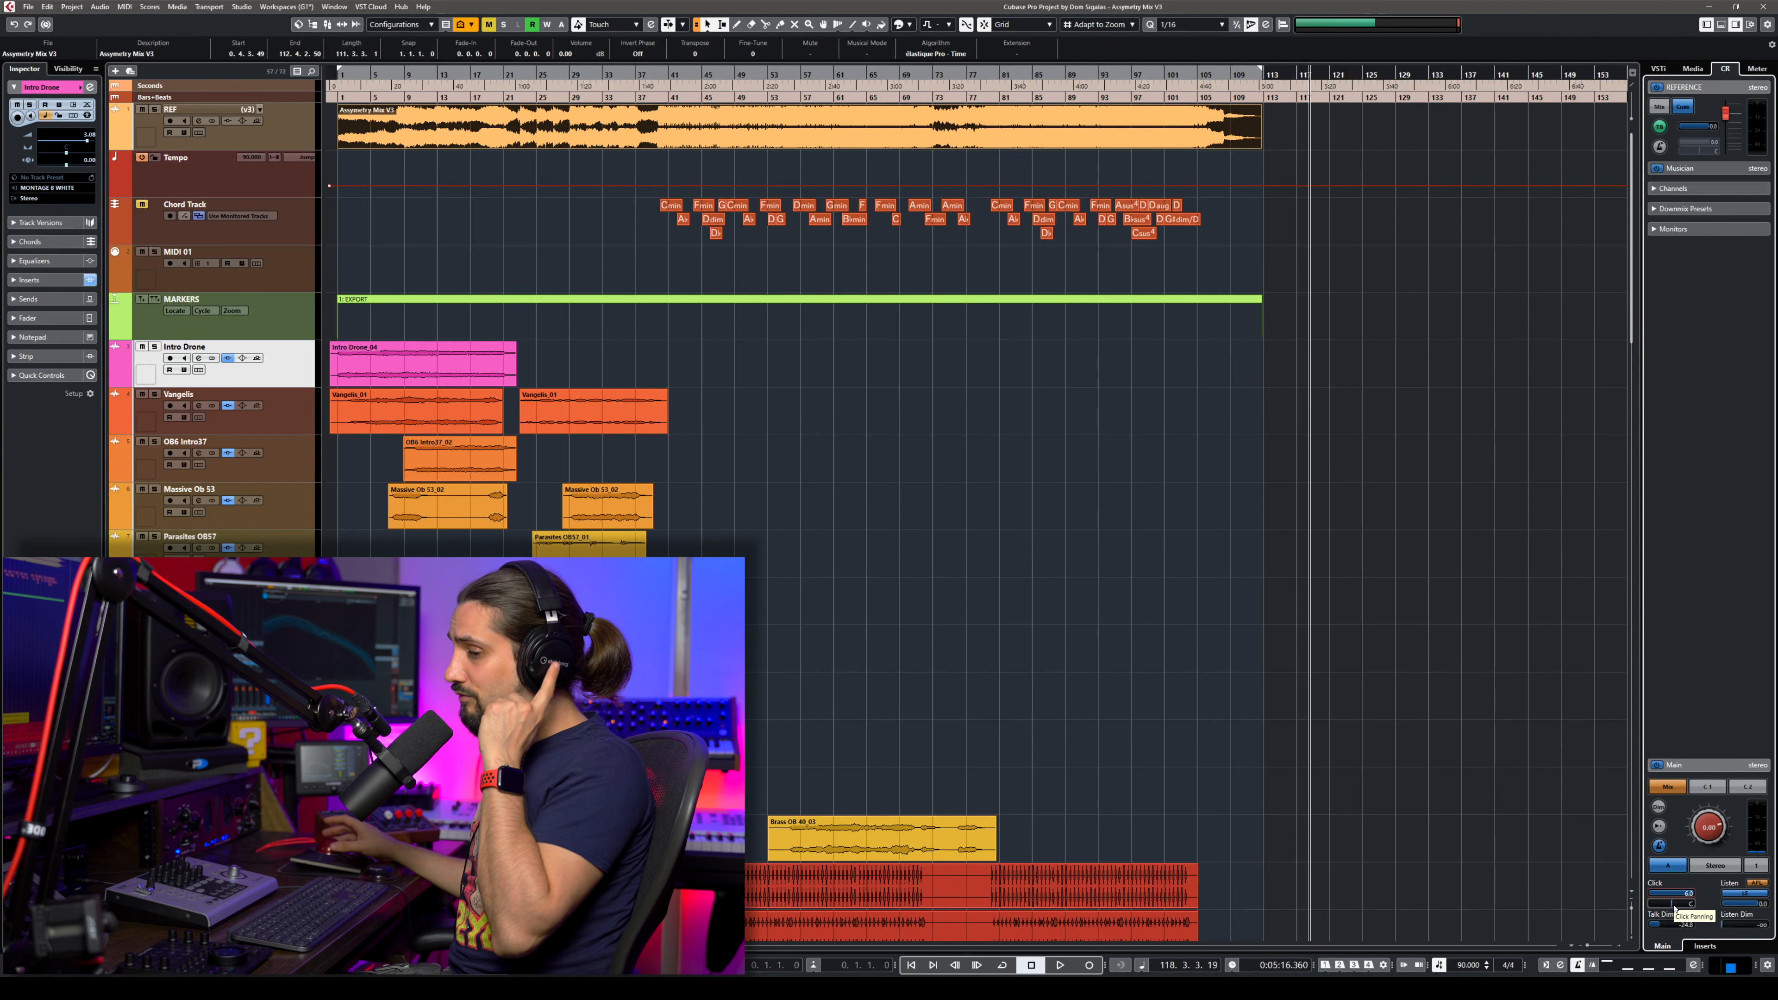
key(space)
mouse_move(1674, 907)
mouse_down()
mouse_move(1640, 906)
mouse_move(1692, 906)
mouse_up()
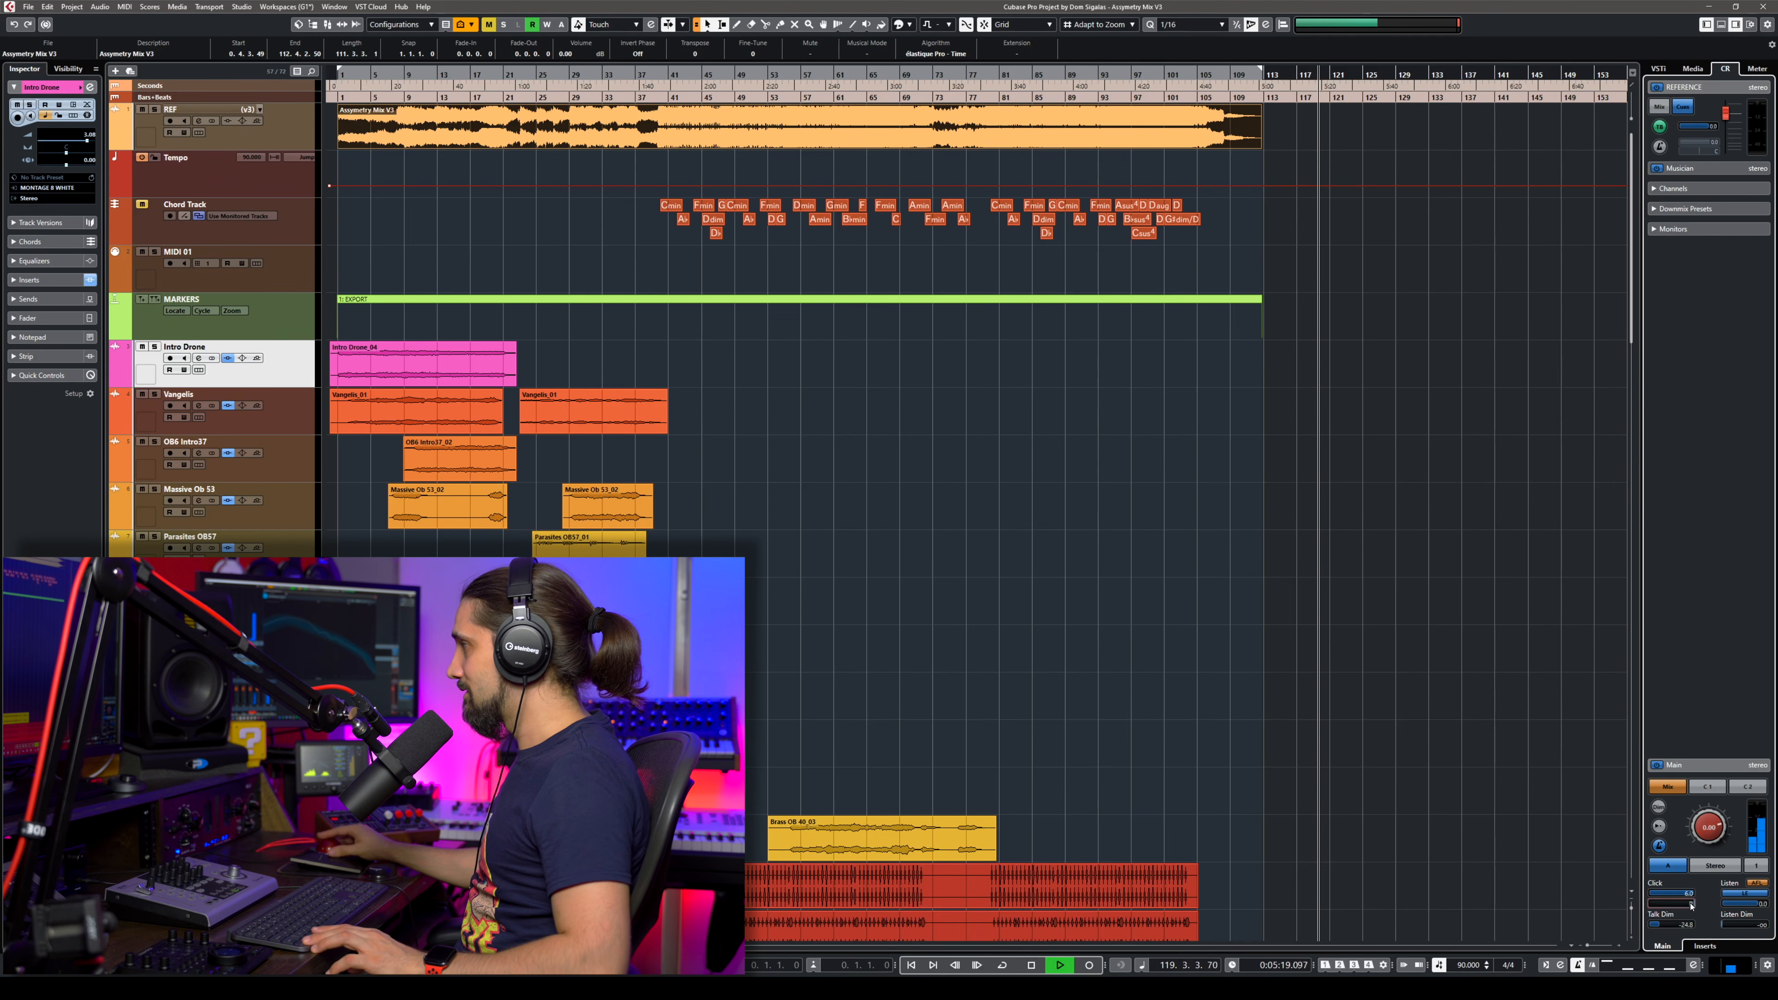
key(space)
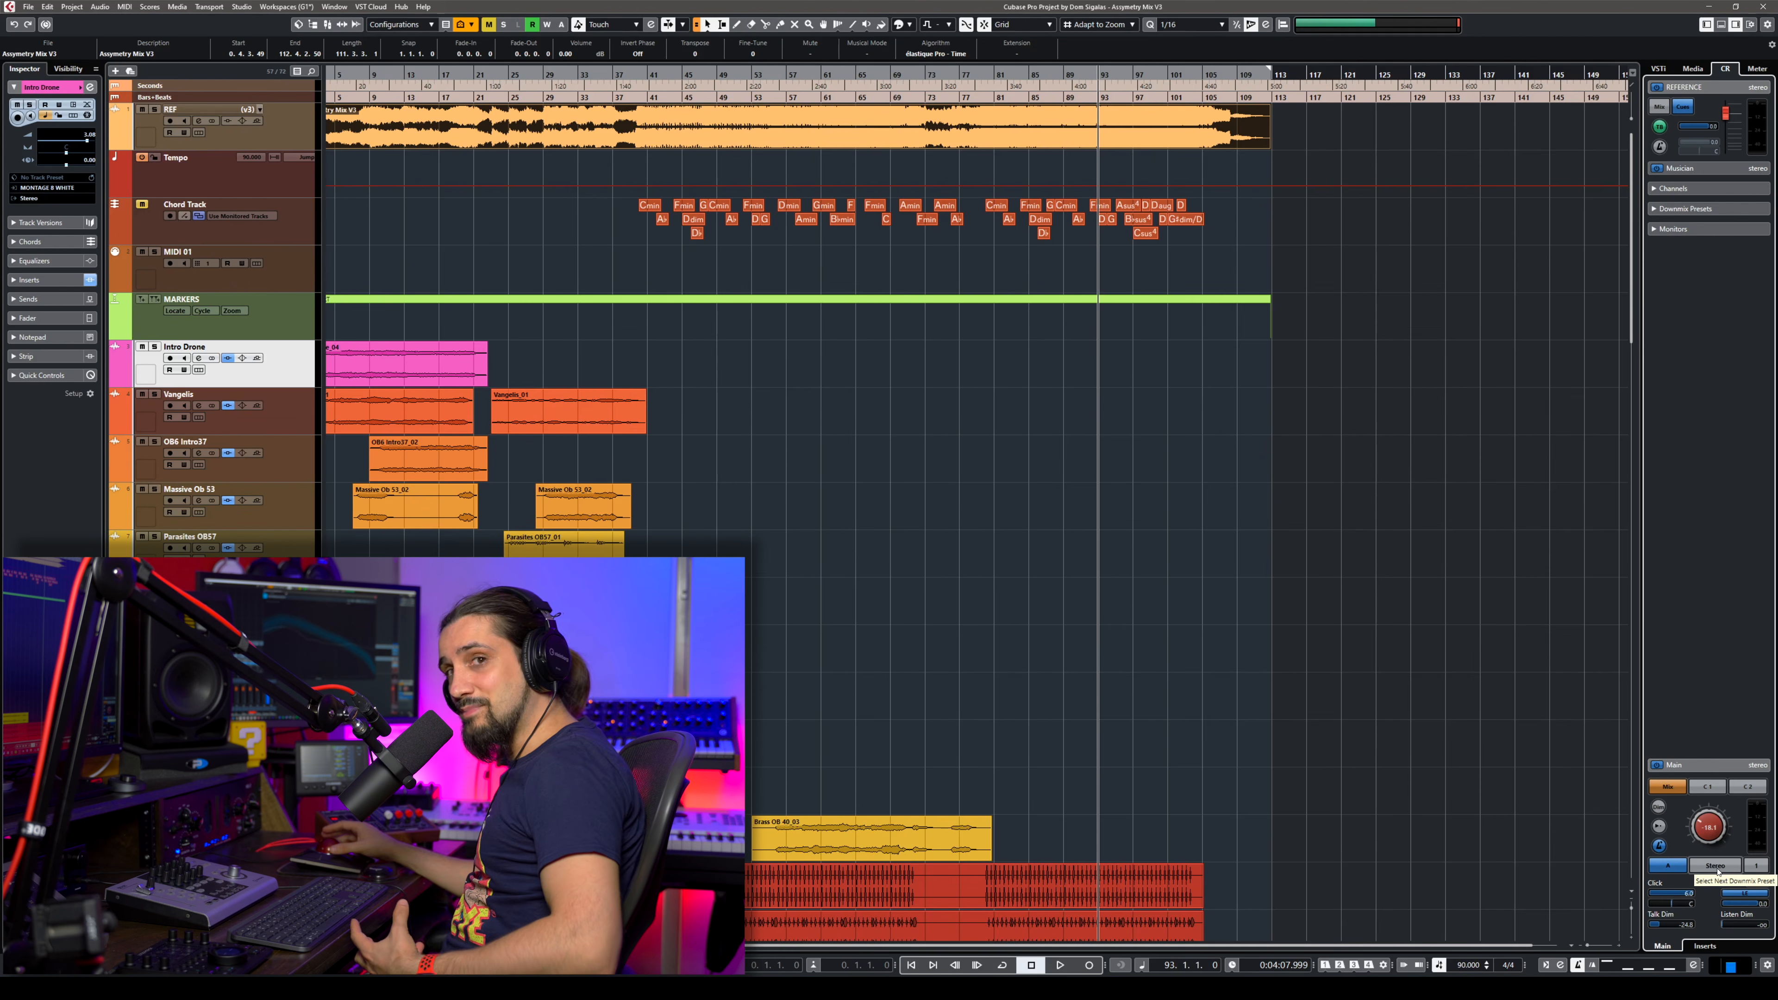
Play the project from bar 93 and compare the Control Room's Stereo and Mono downmix presets.
key(space)
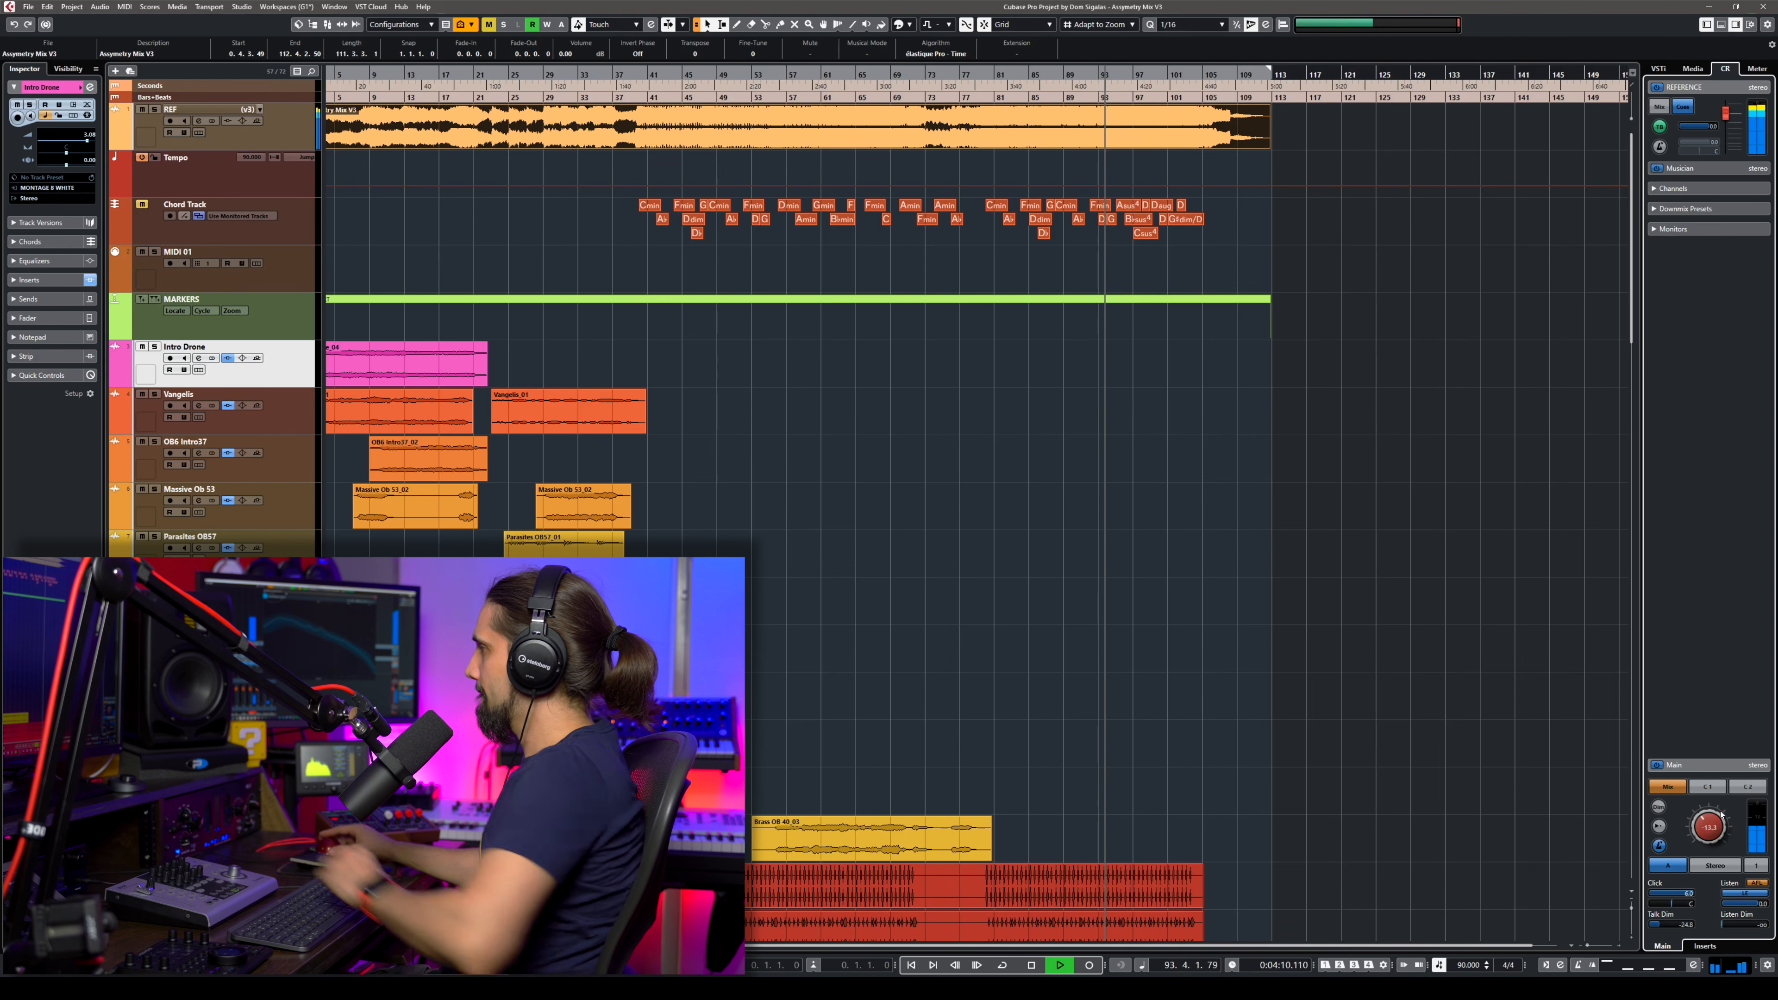
click(1714, 866)
click(1714, 866)
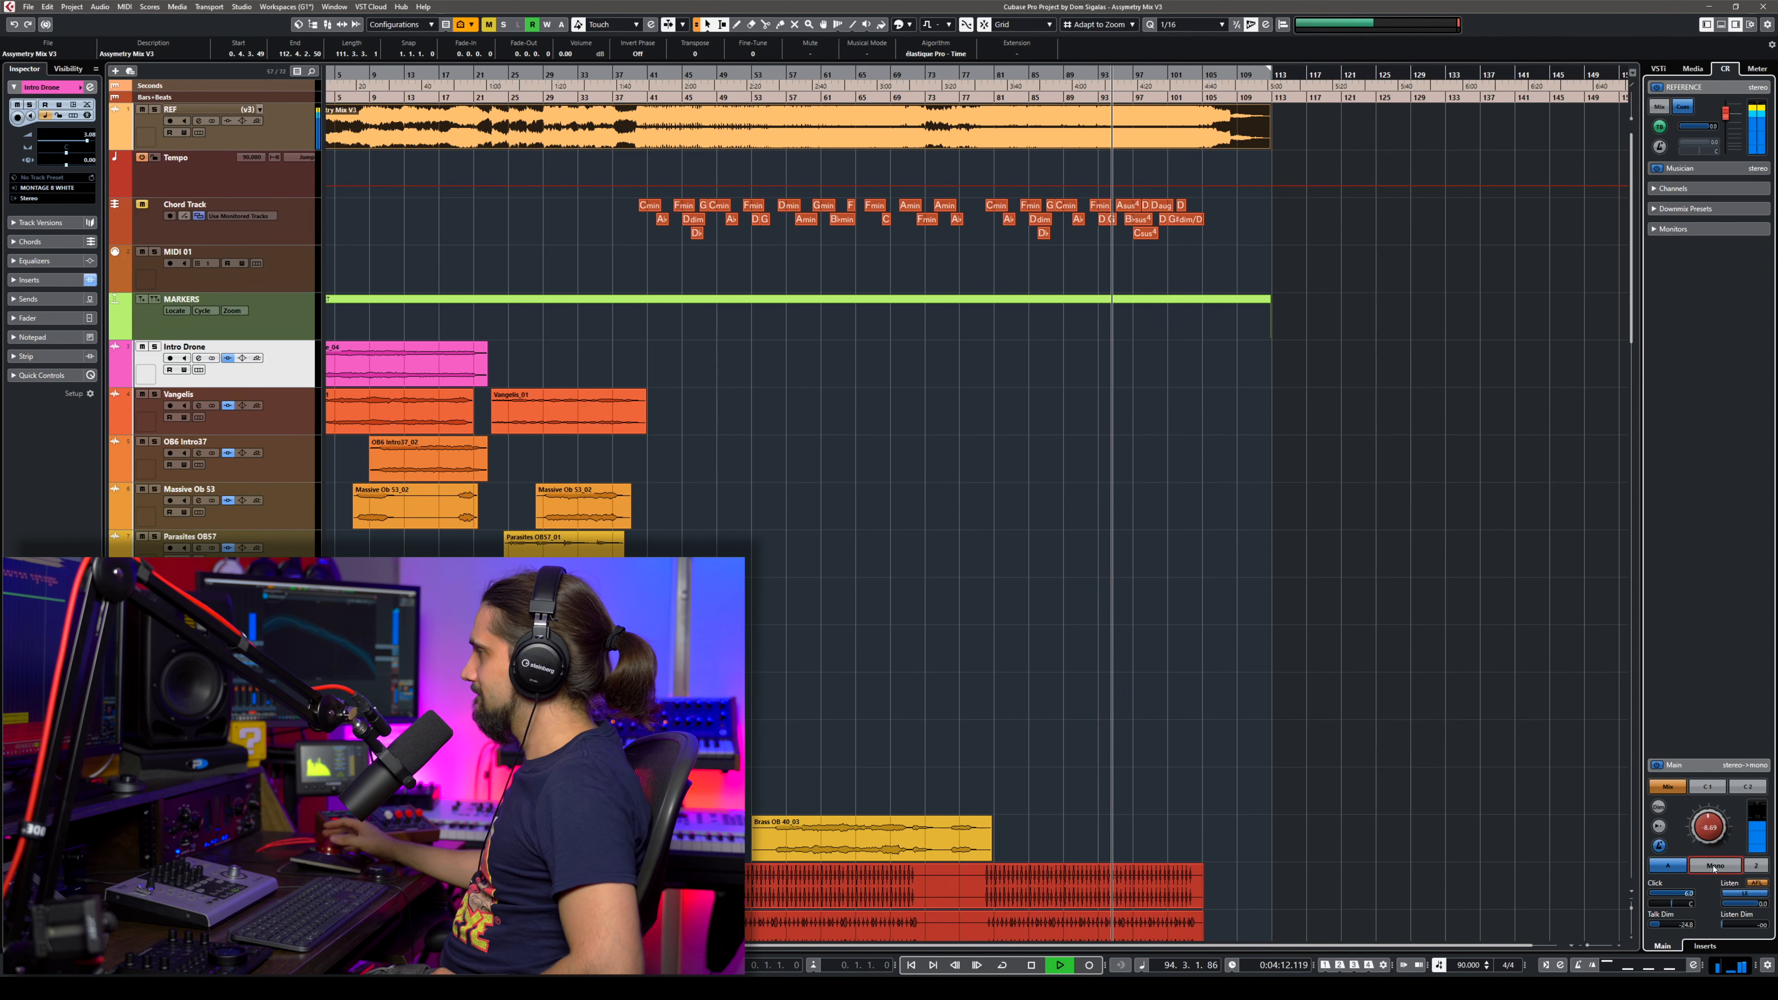
click(1713, 866)
click(1714, 866)
key(space)
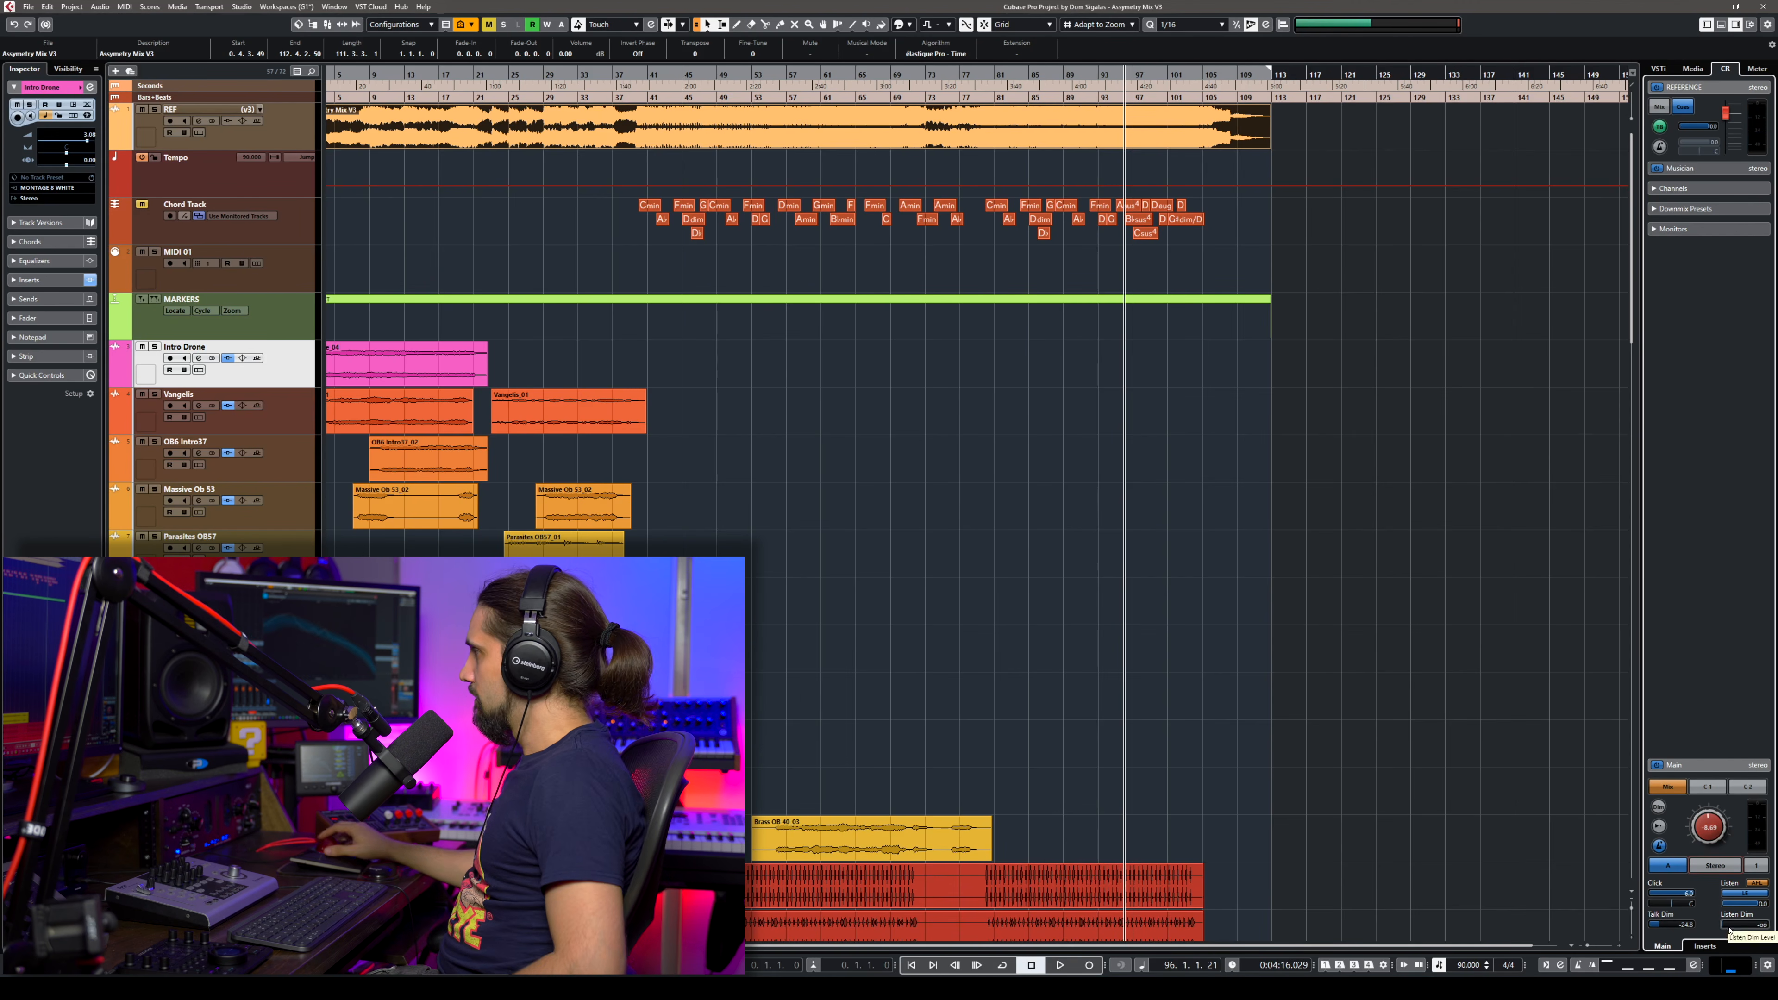
Toggle Dim on and off for the Control Room's main output and adjust the monitoring level slightly.
click(1657, 807)
click(1657, 808)
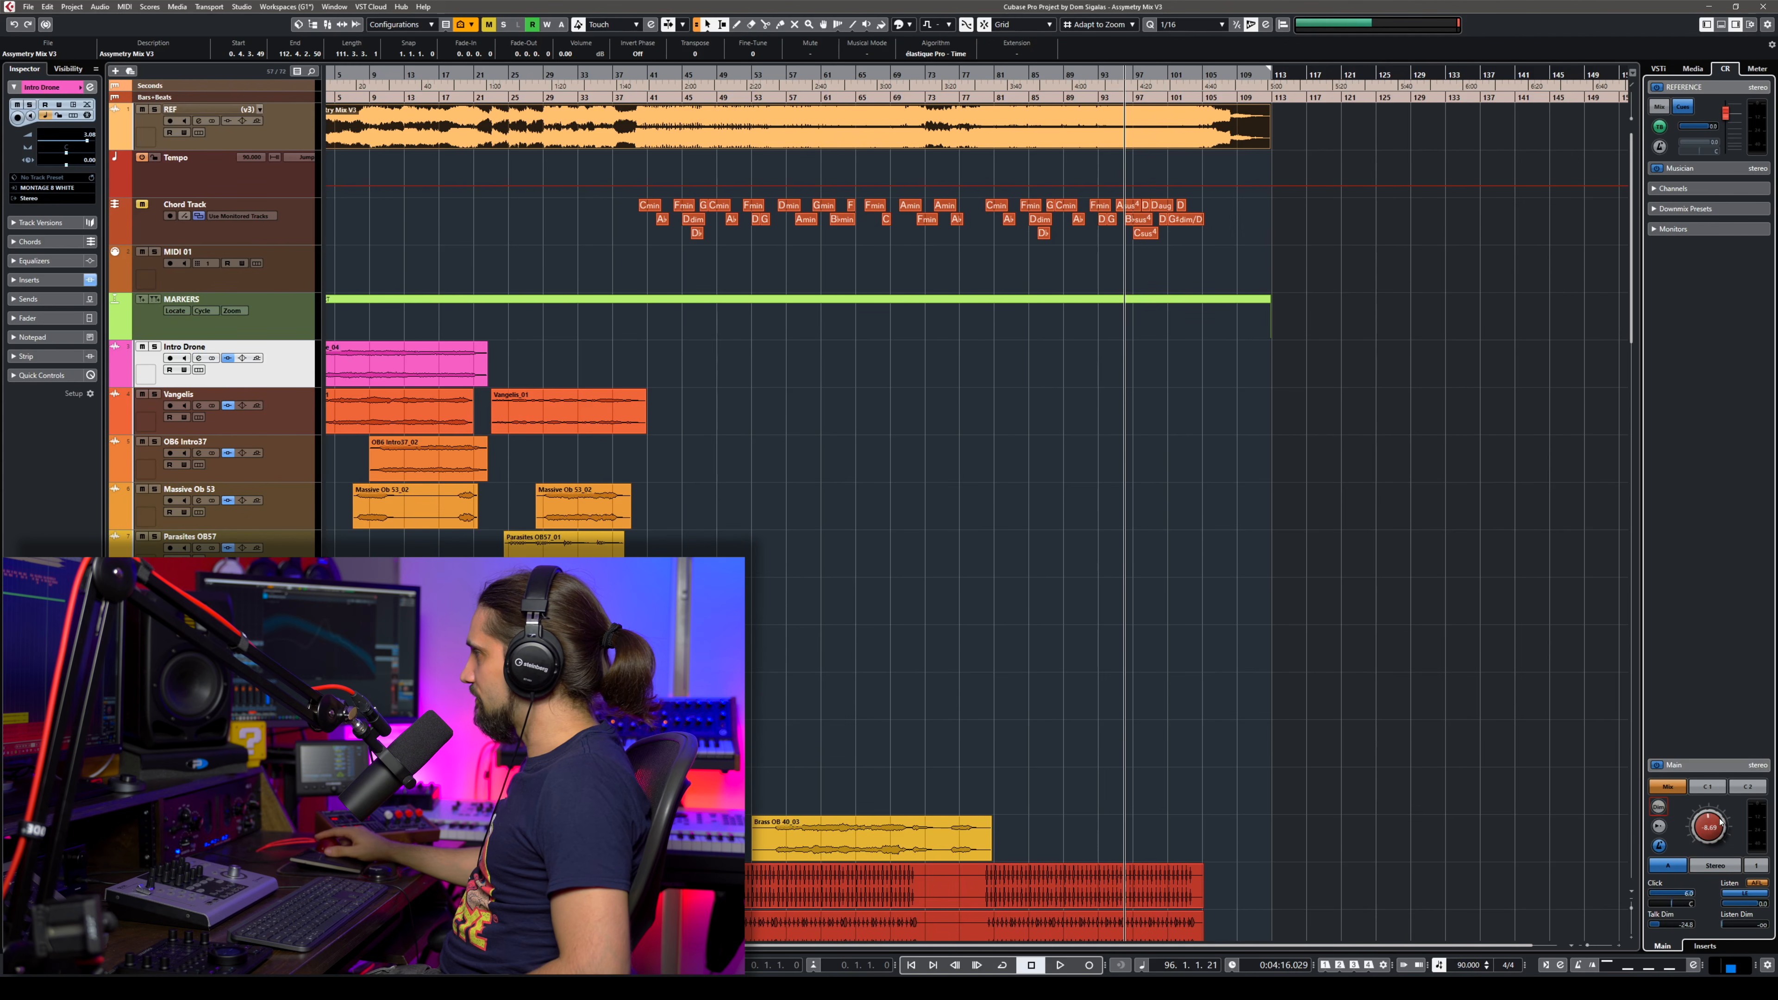
drag(1712, 823, 1712, 826)
click(1658, 807)
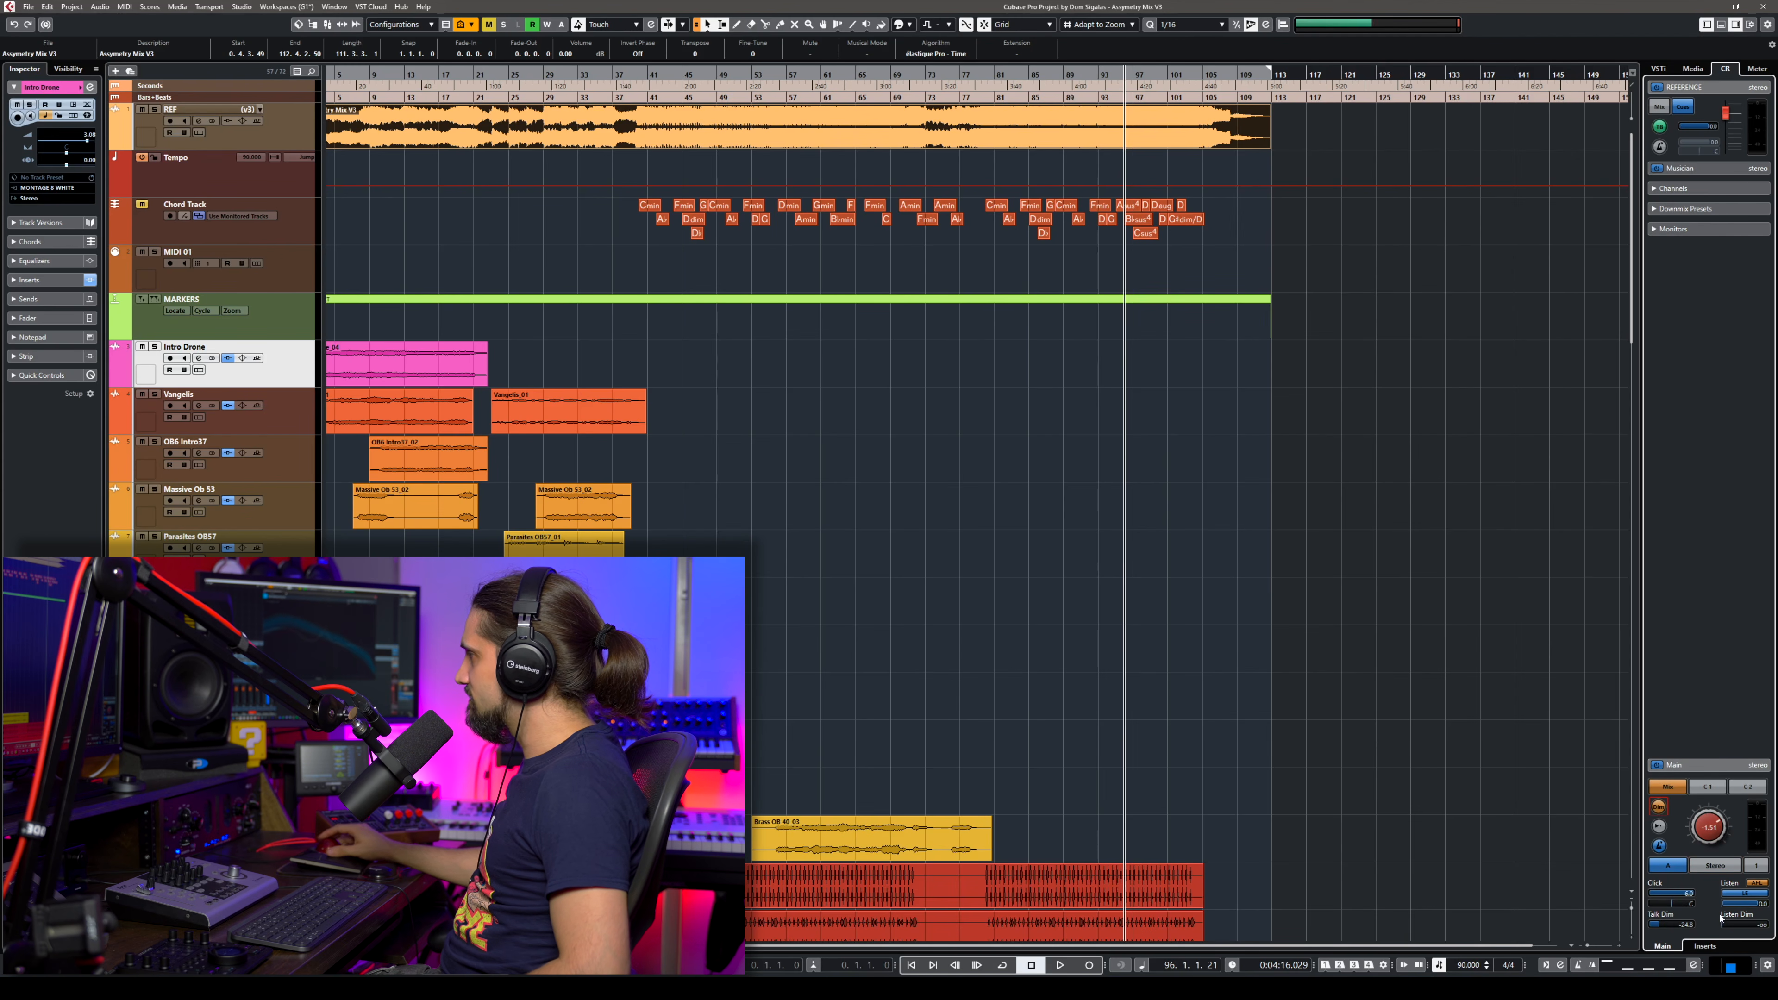
click(1656, 810)
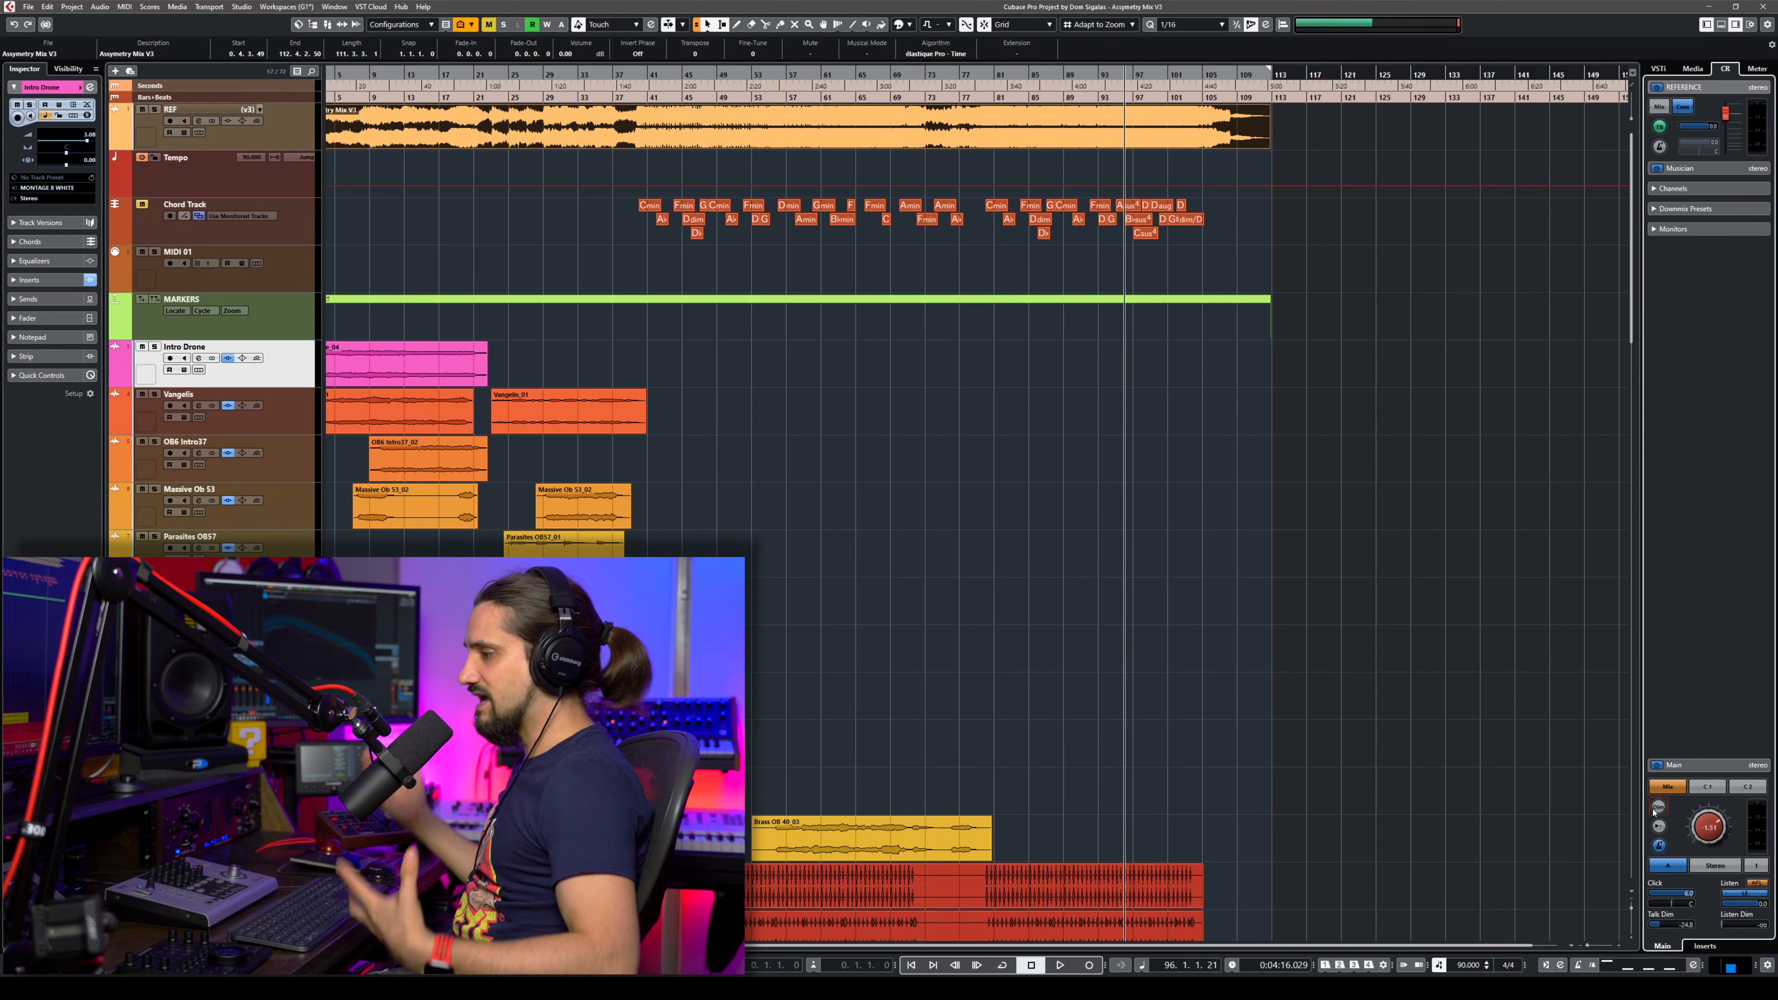
Vary the Control Room level in the project window and the MixConsole, and reset it to 0.00.
scroll(1700, 840, down, 3)
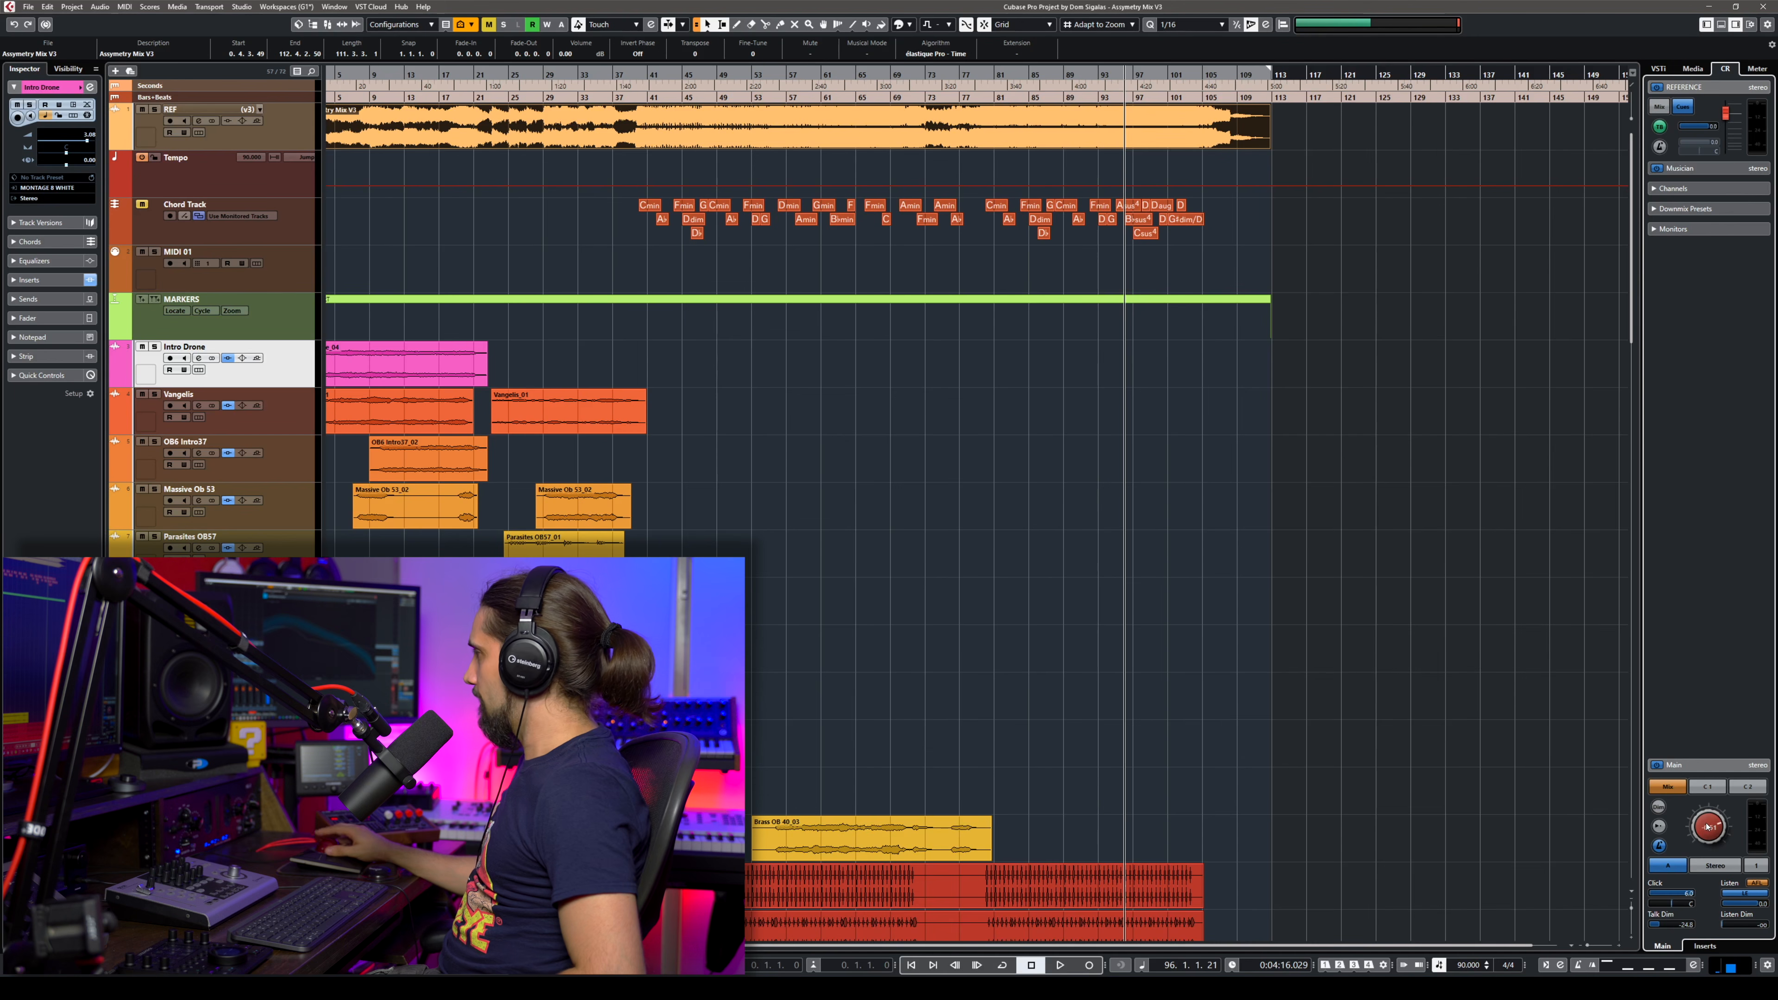
drag(1700, 830, 1699, 865)
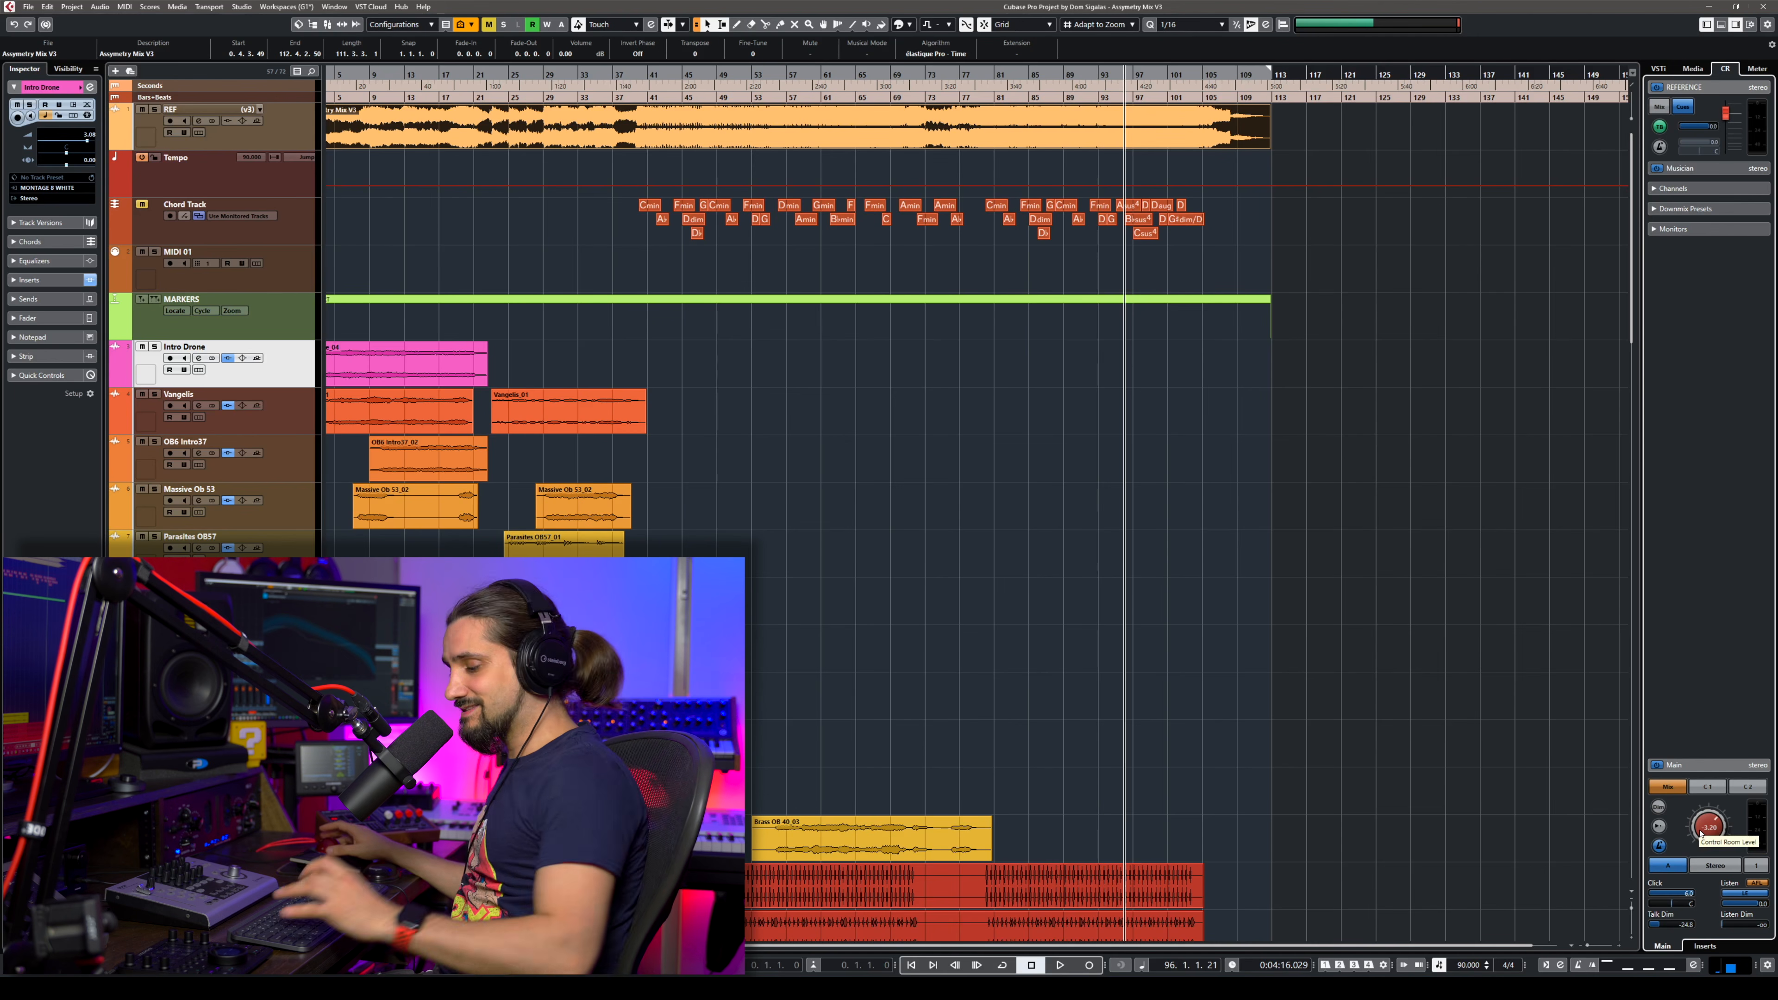
key(F3)
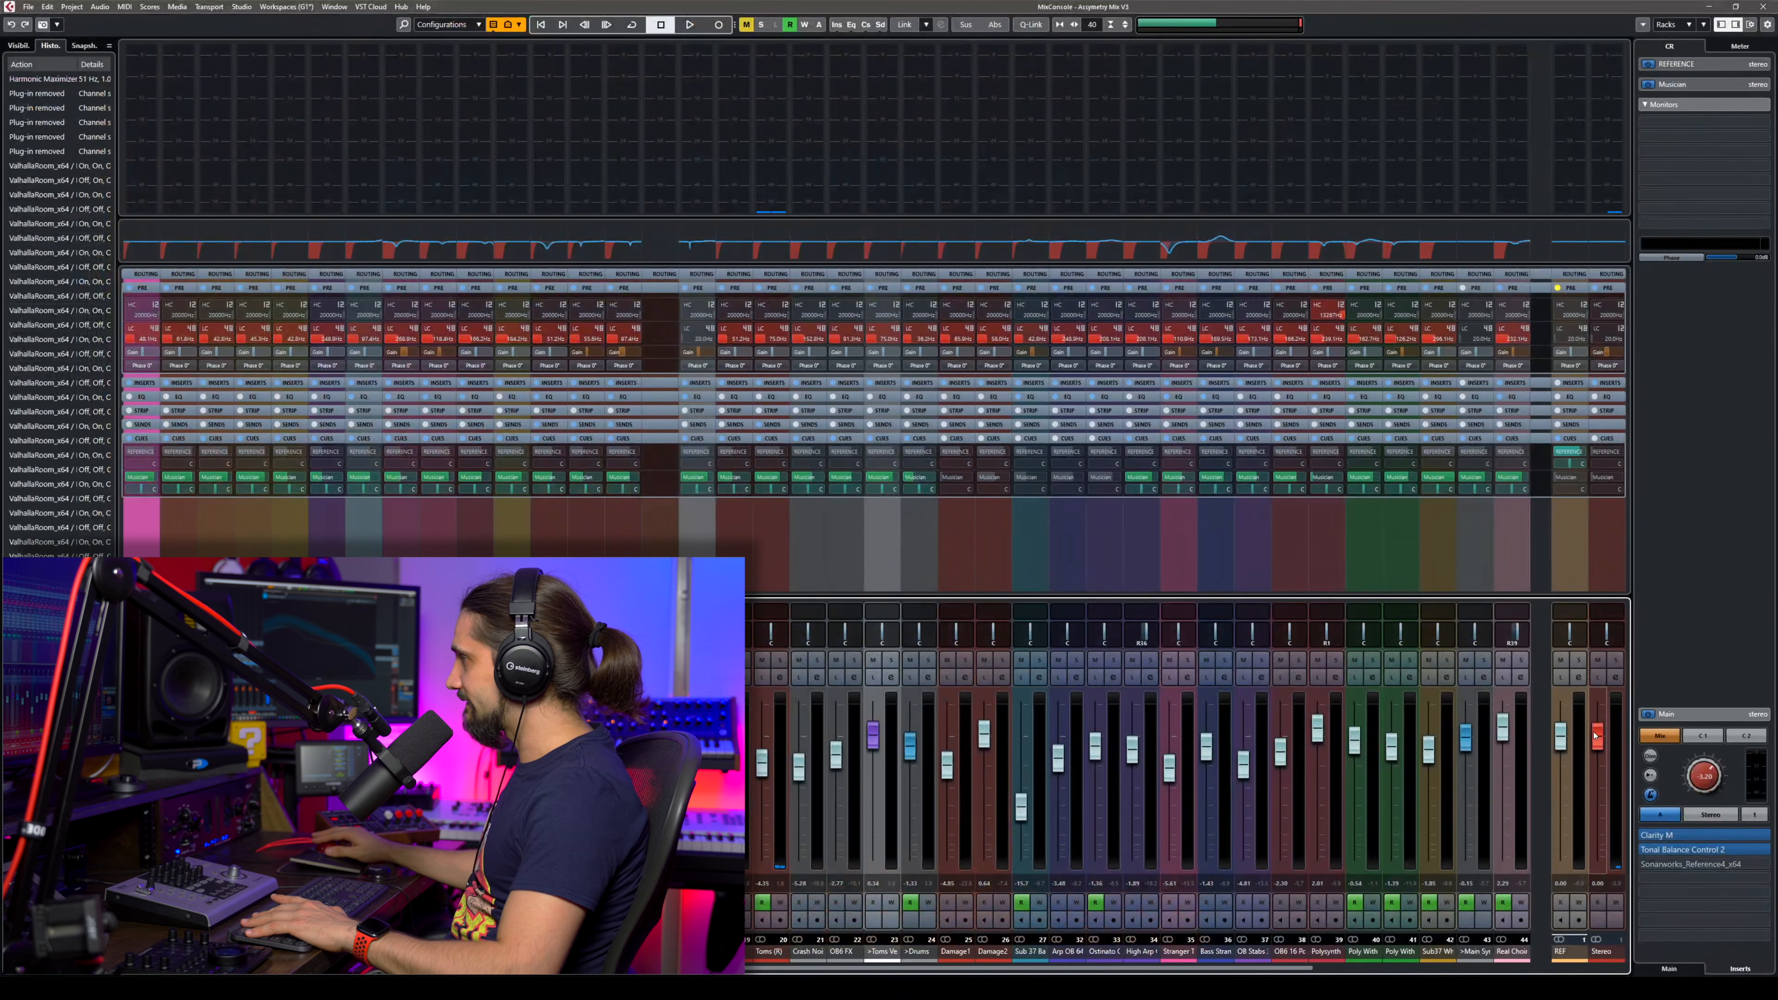
mouse_move(1702, 774)
mouse_down()
mouse_move(1694, 800)
mouse_move(1678, 763)
mouse_up()
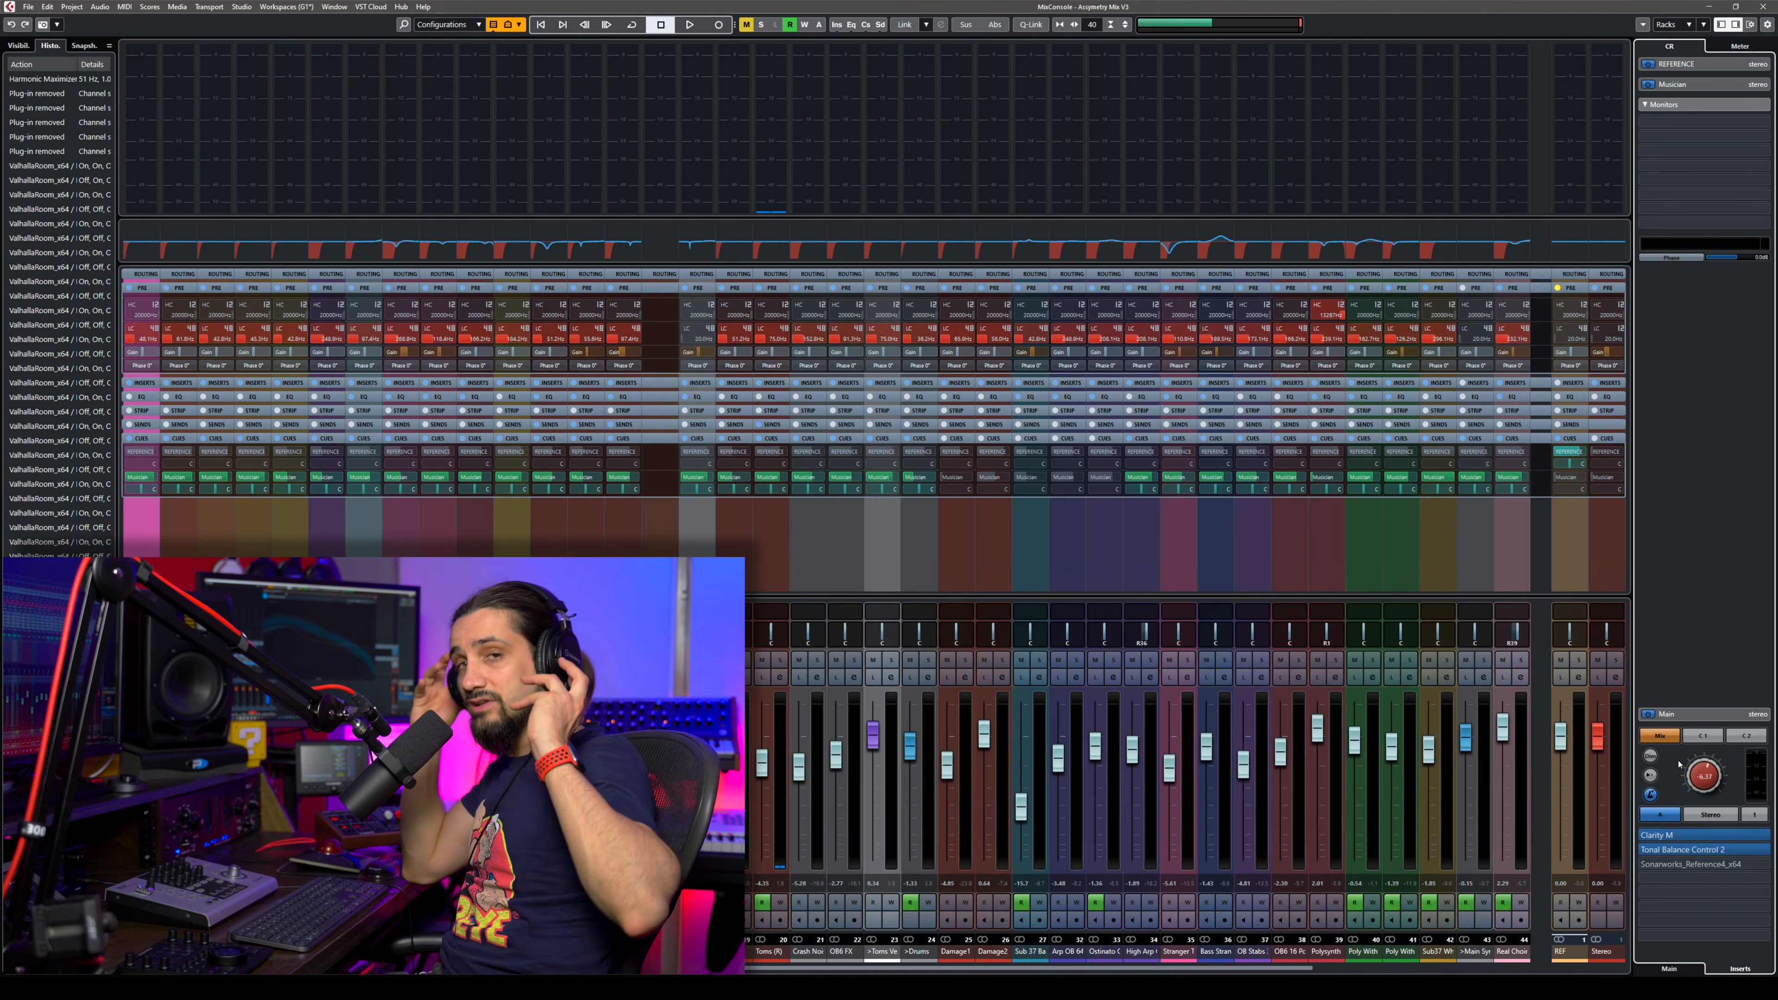
drag(1705, 774, 1712, 761)
ctrl+click(1712, 760)
Expand the Musician cue and try Cue 2 as the main source and Mix as the Musician source, restoring both original sources.
click(1705, 86)
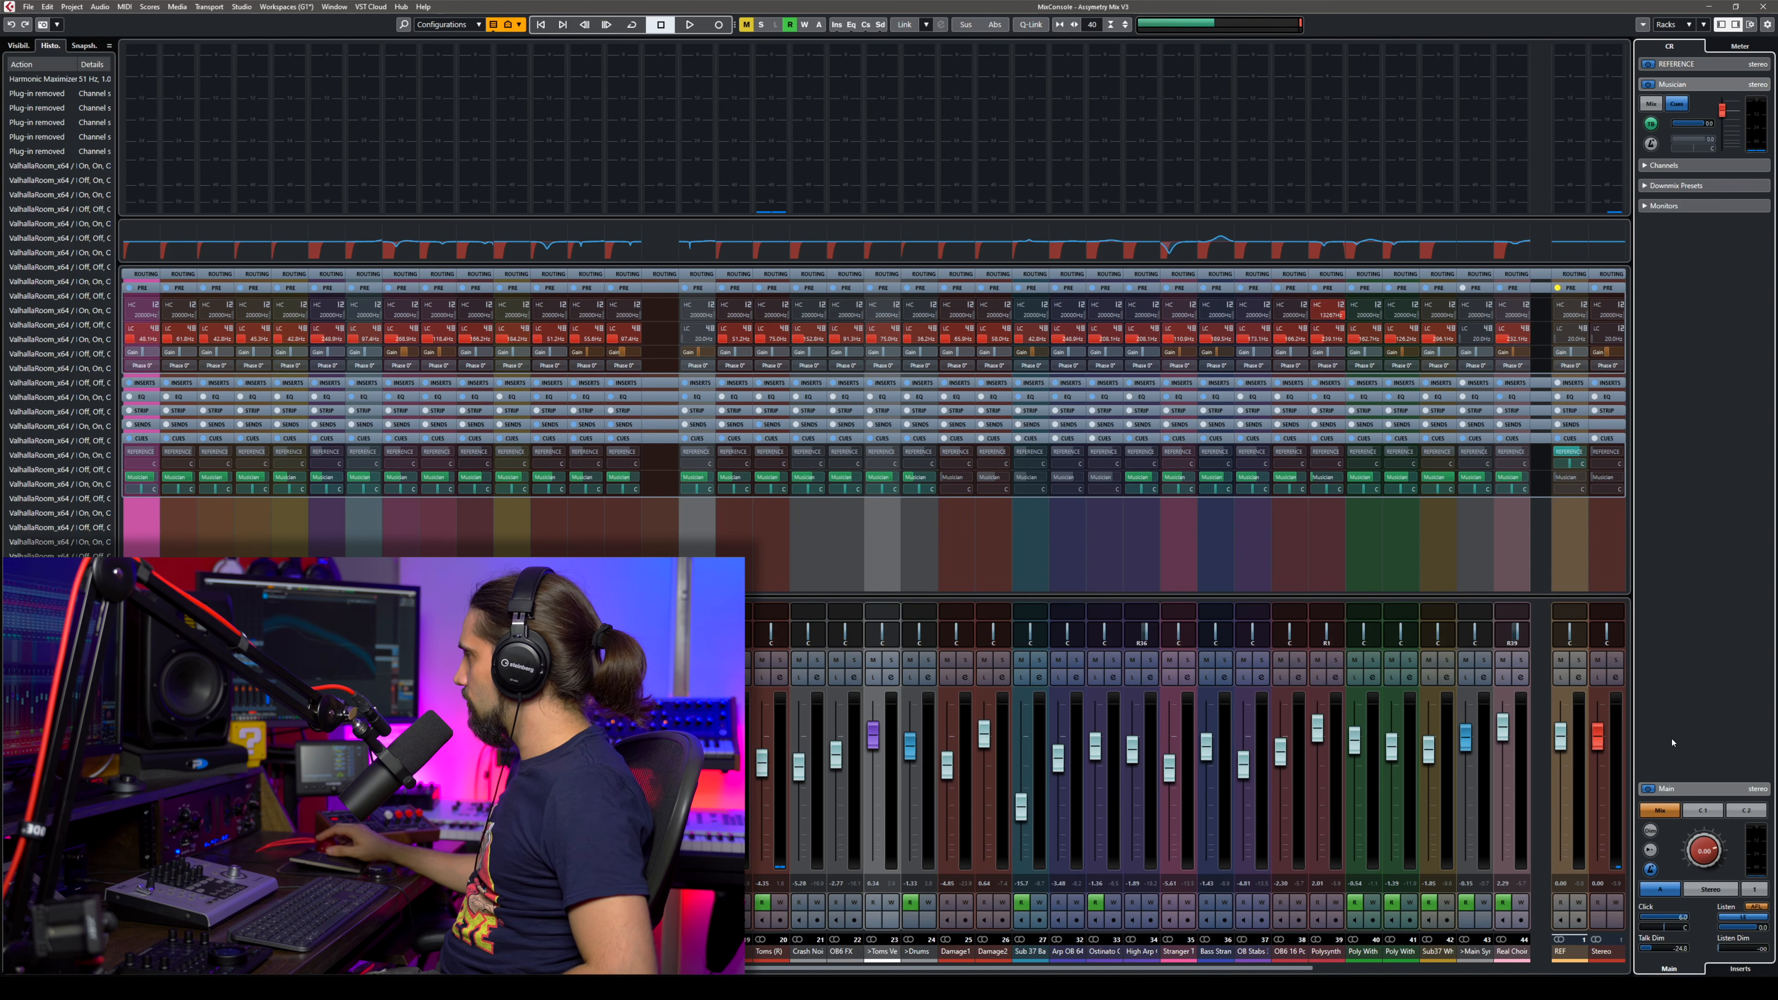
click(1746, 810)
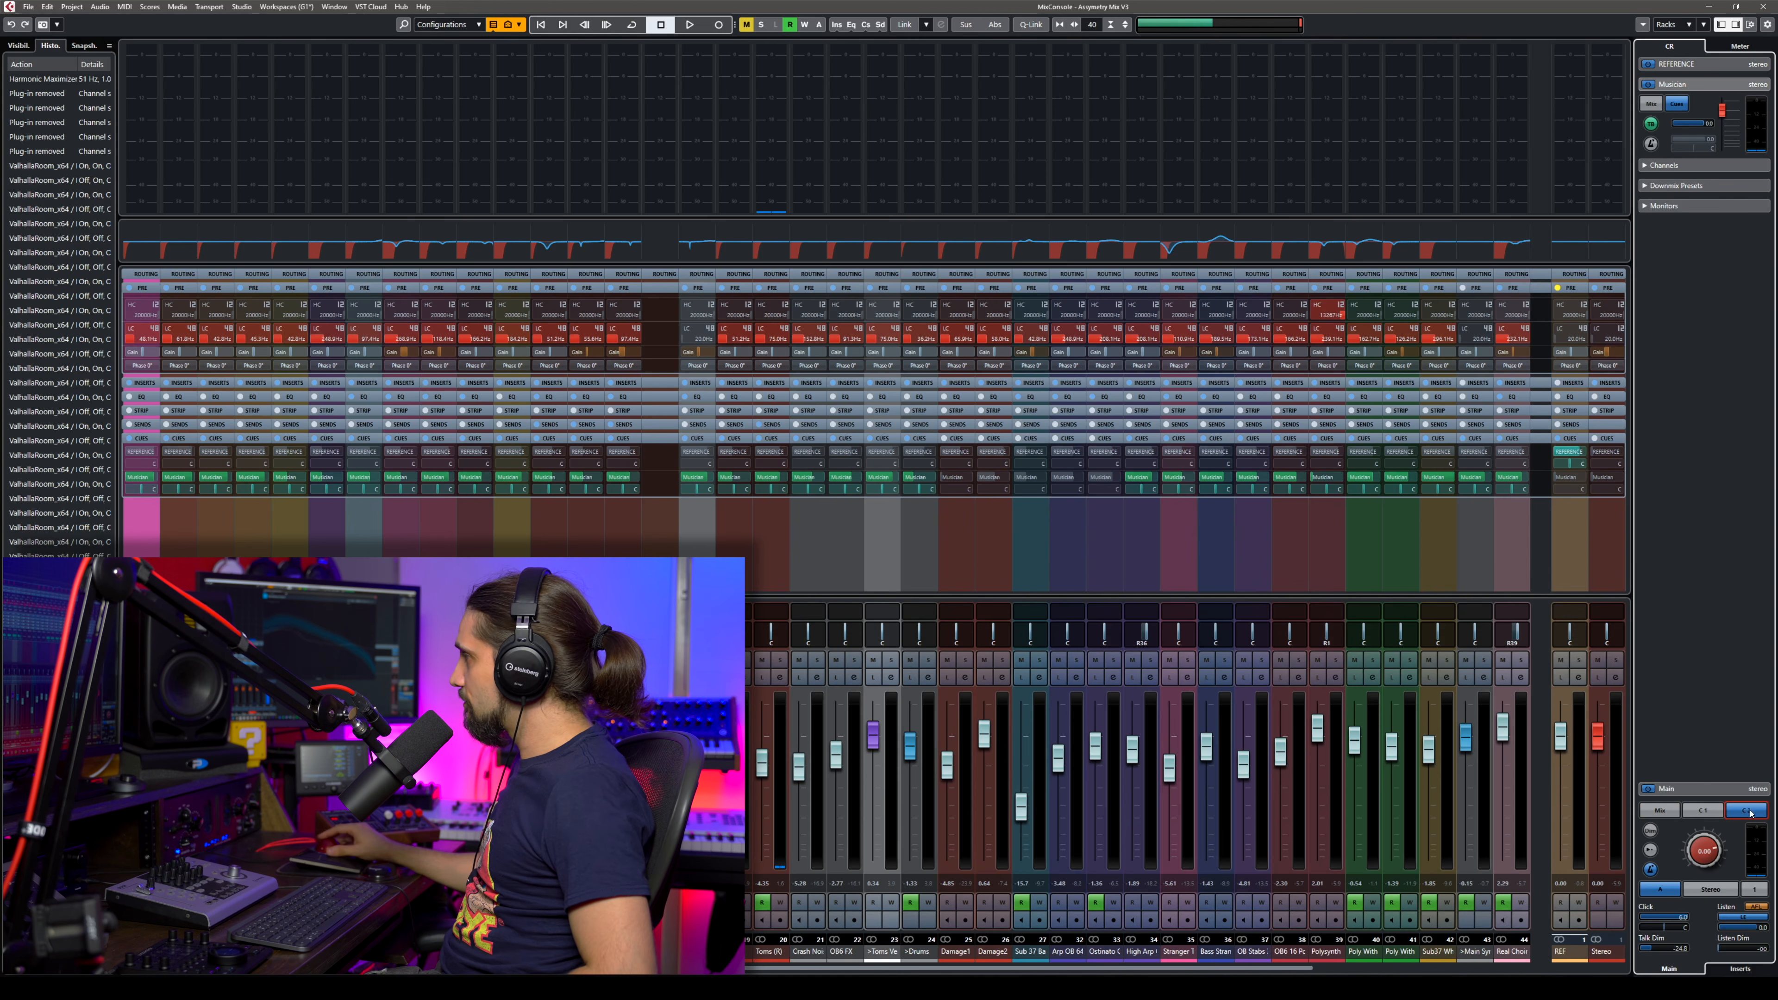
click(1659, 810)
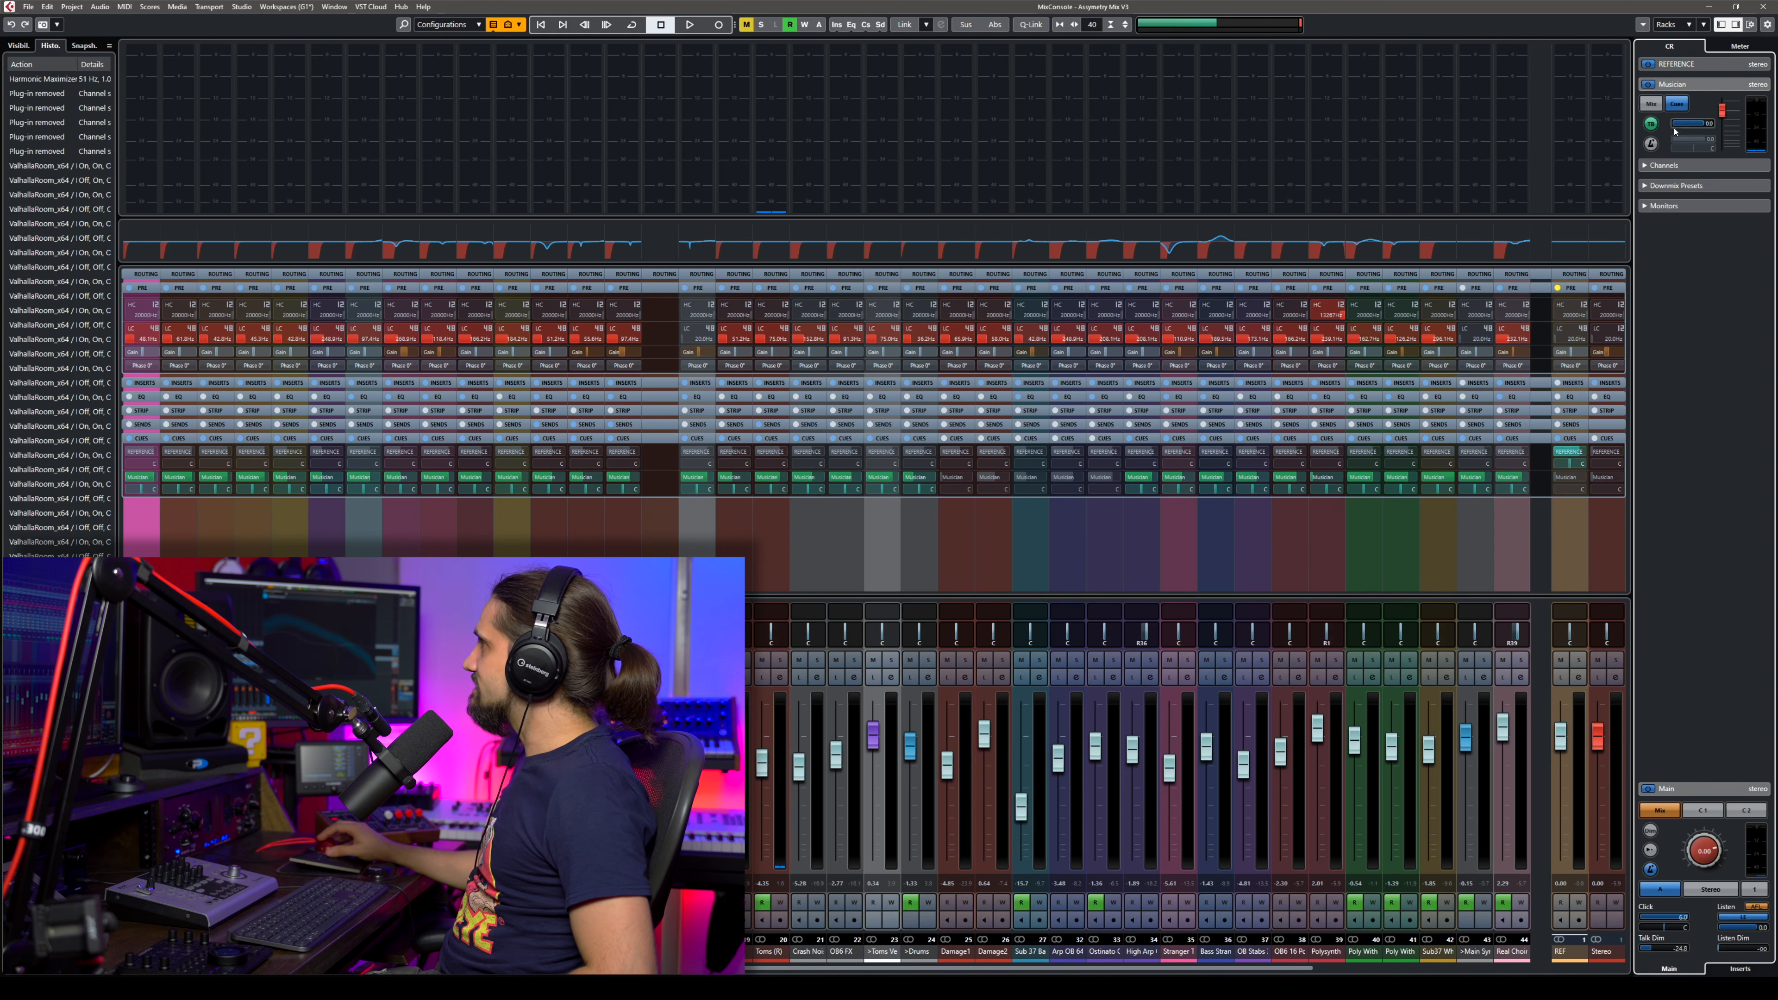
click(1655, 105)
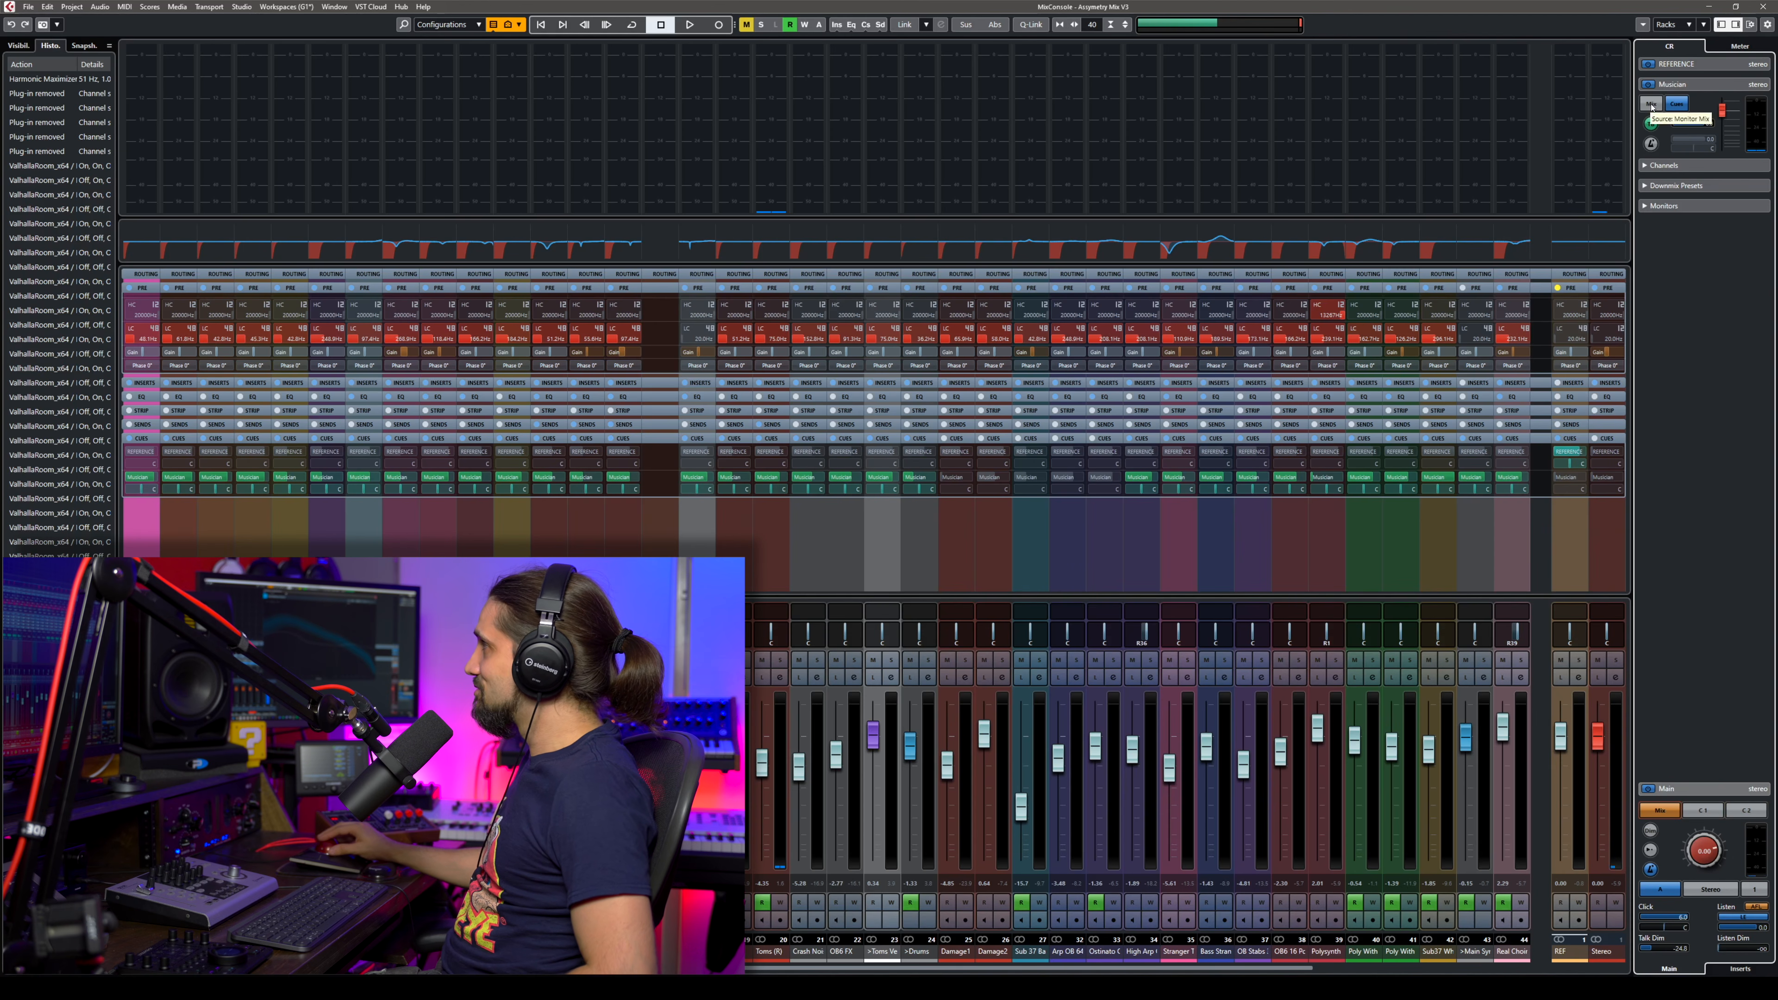
click(1677, 105)
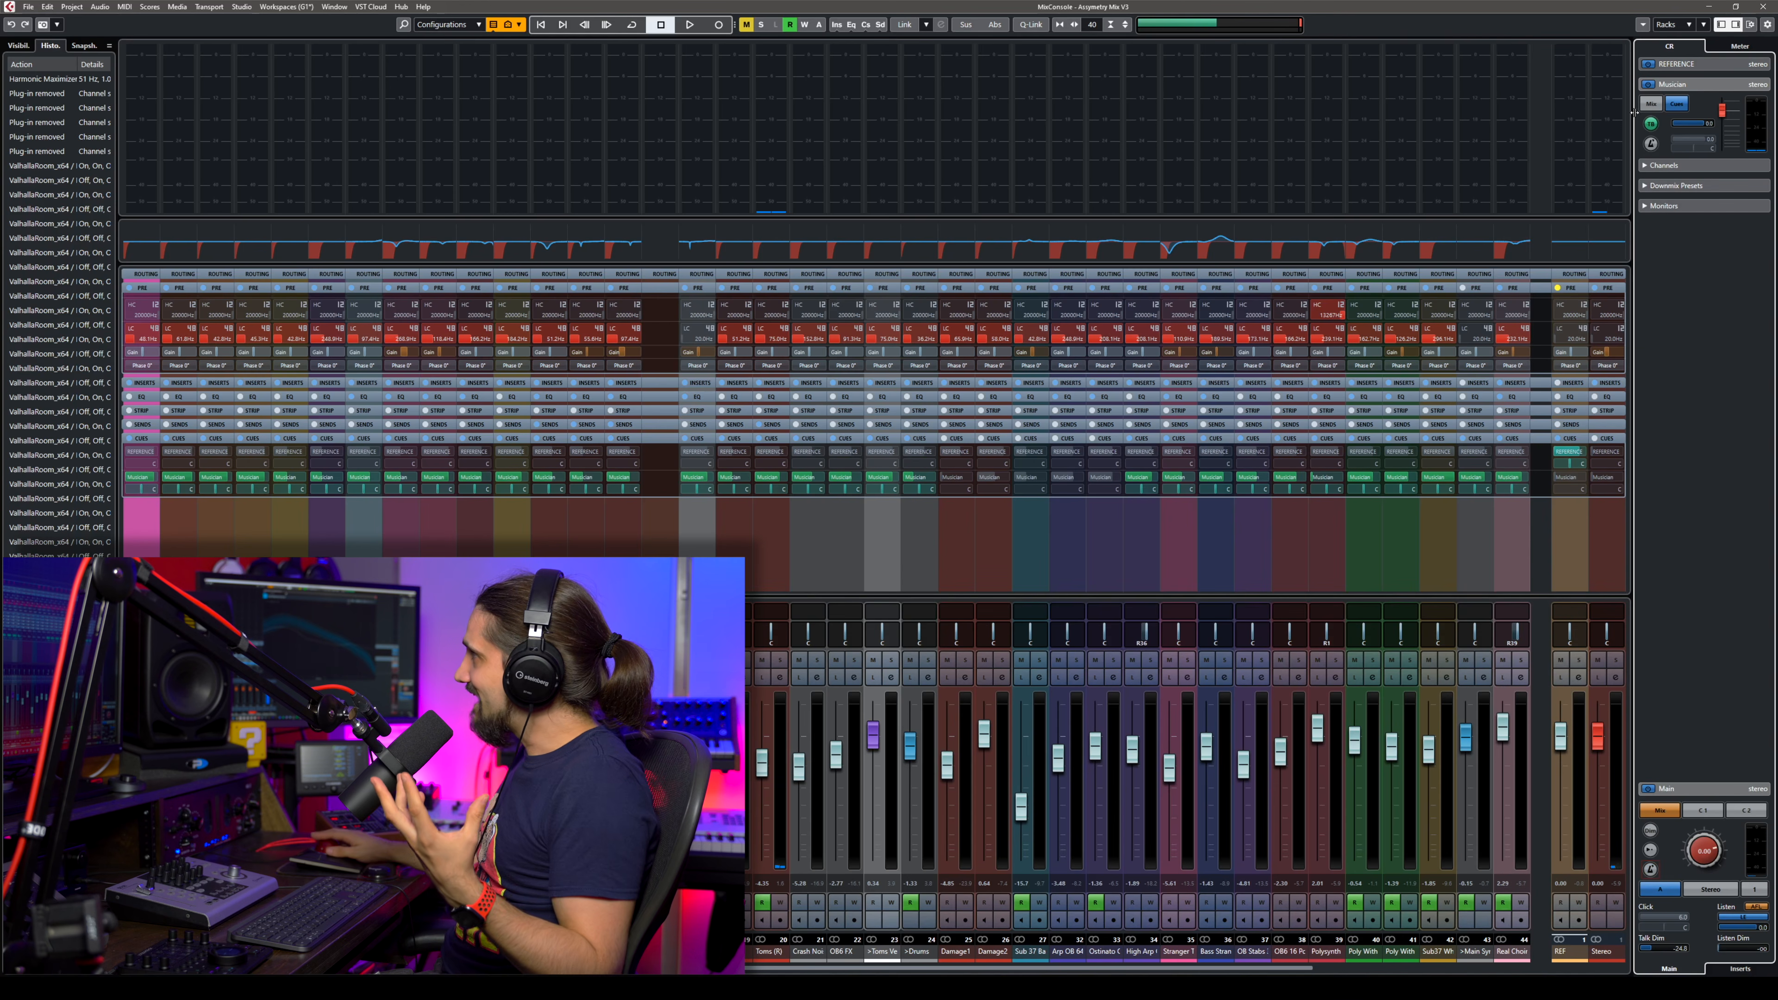
Try the metronome click on the Musician cue, turn it off there, and activate it on the main Control Room output.
click(1650, 144)
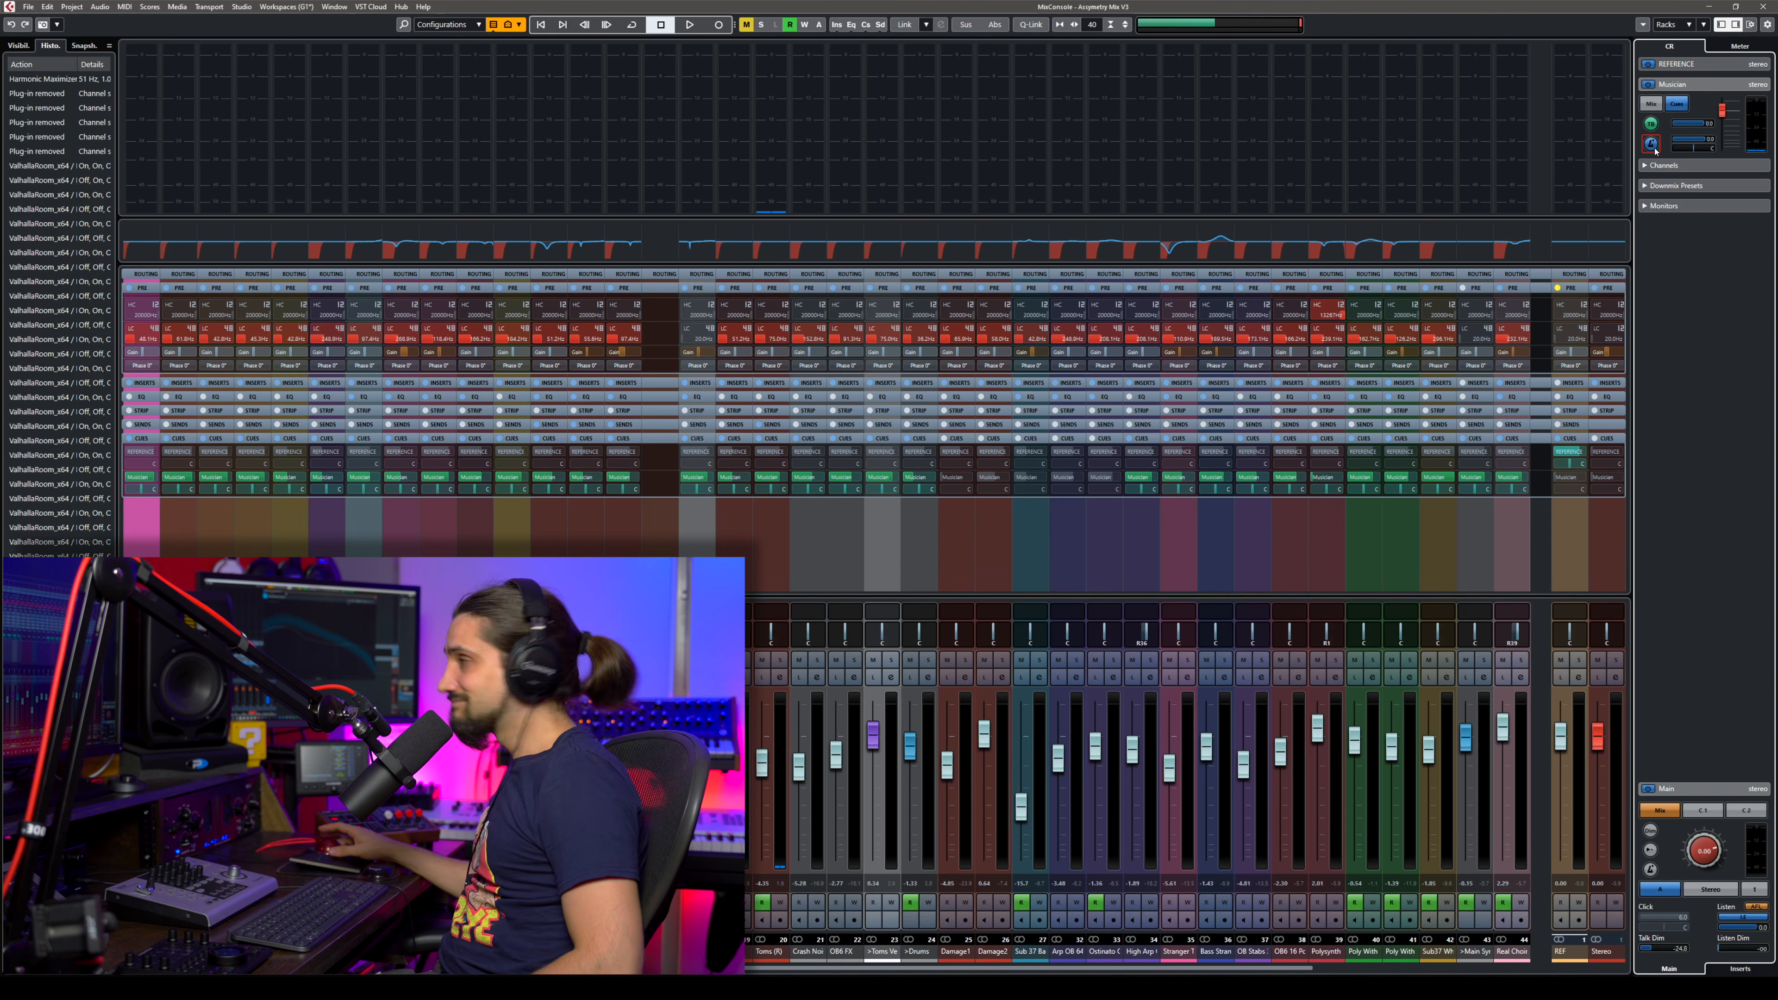
click(1655, 149)
click(1649, 870)
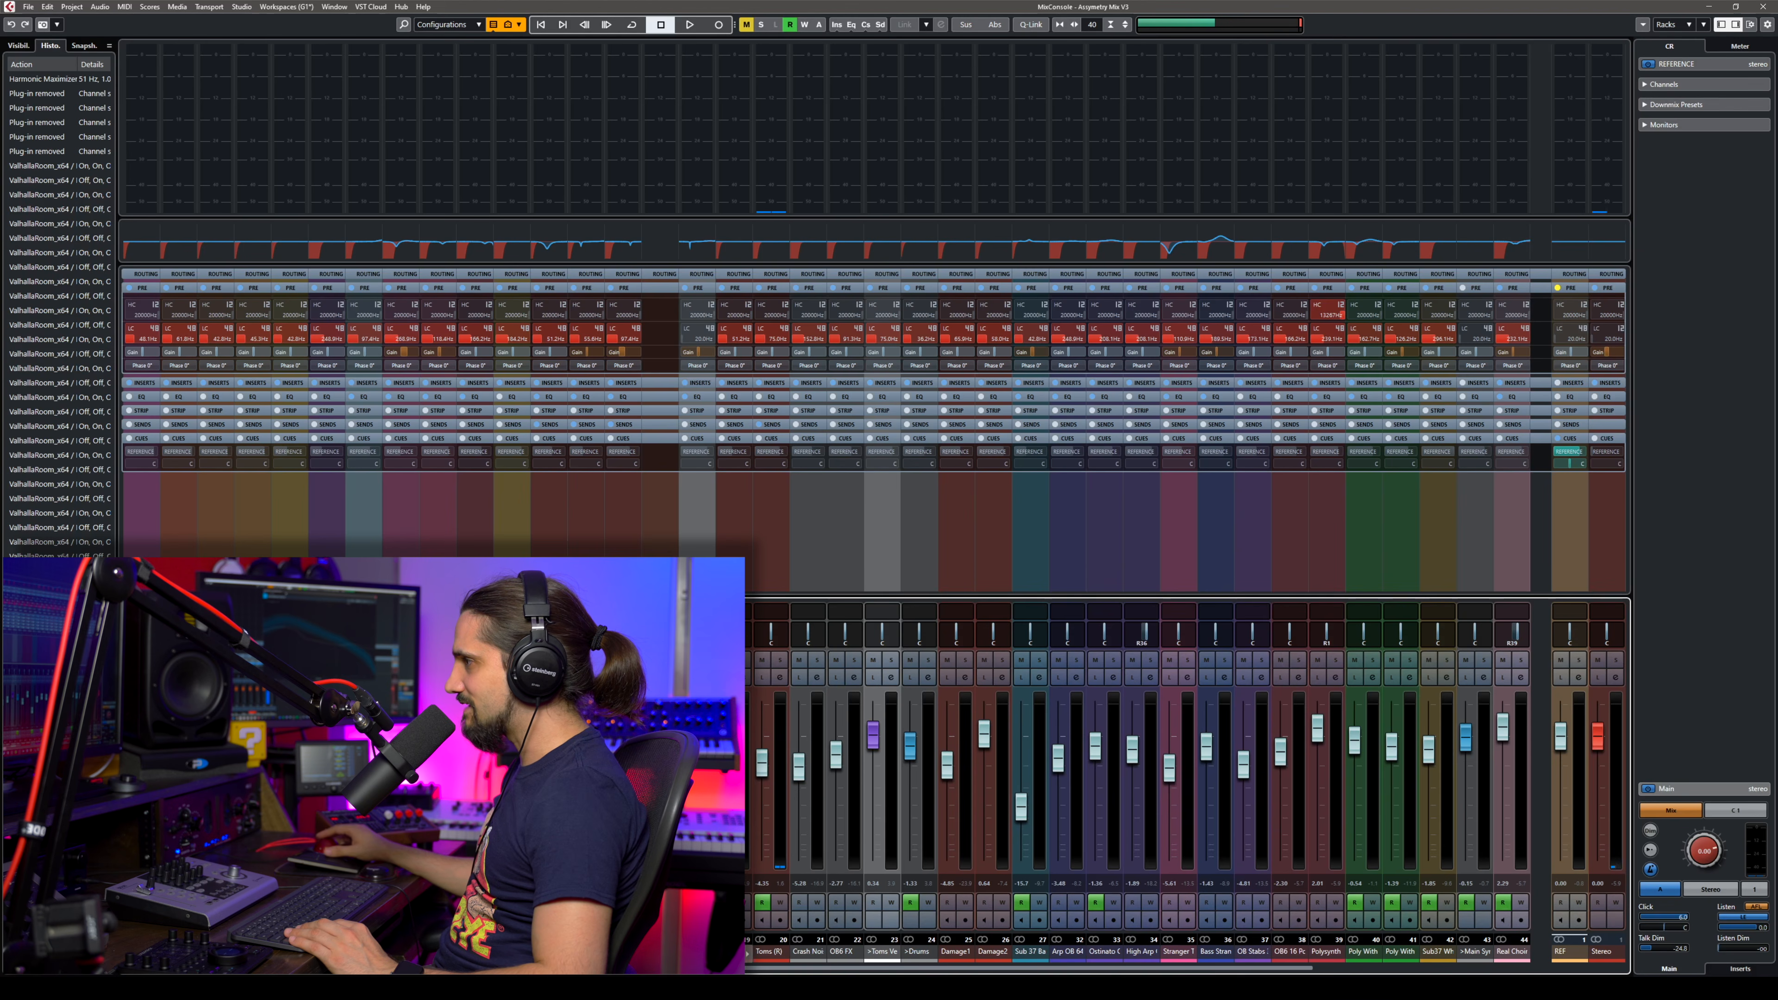
Audition the snare by soloing the SNARE fader and the Snare (R) channel in turn during playback, releasing each solo.
scroll(1154, 770, right, 7)
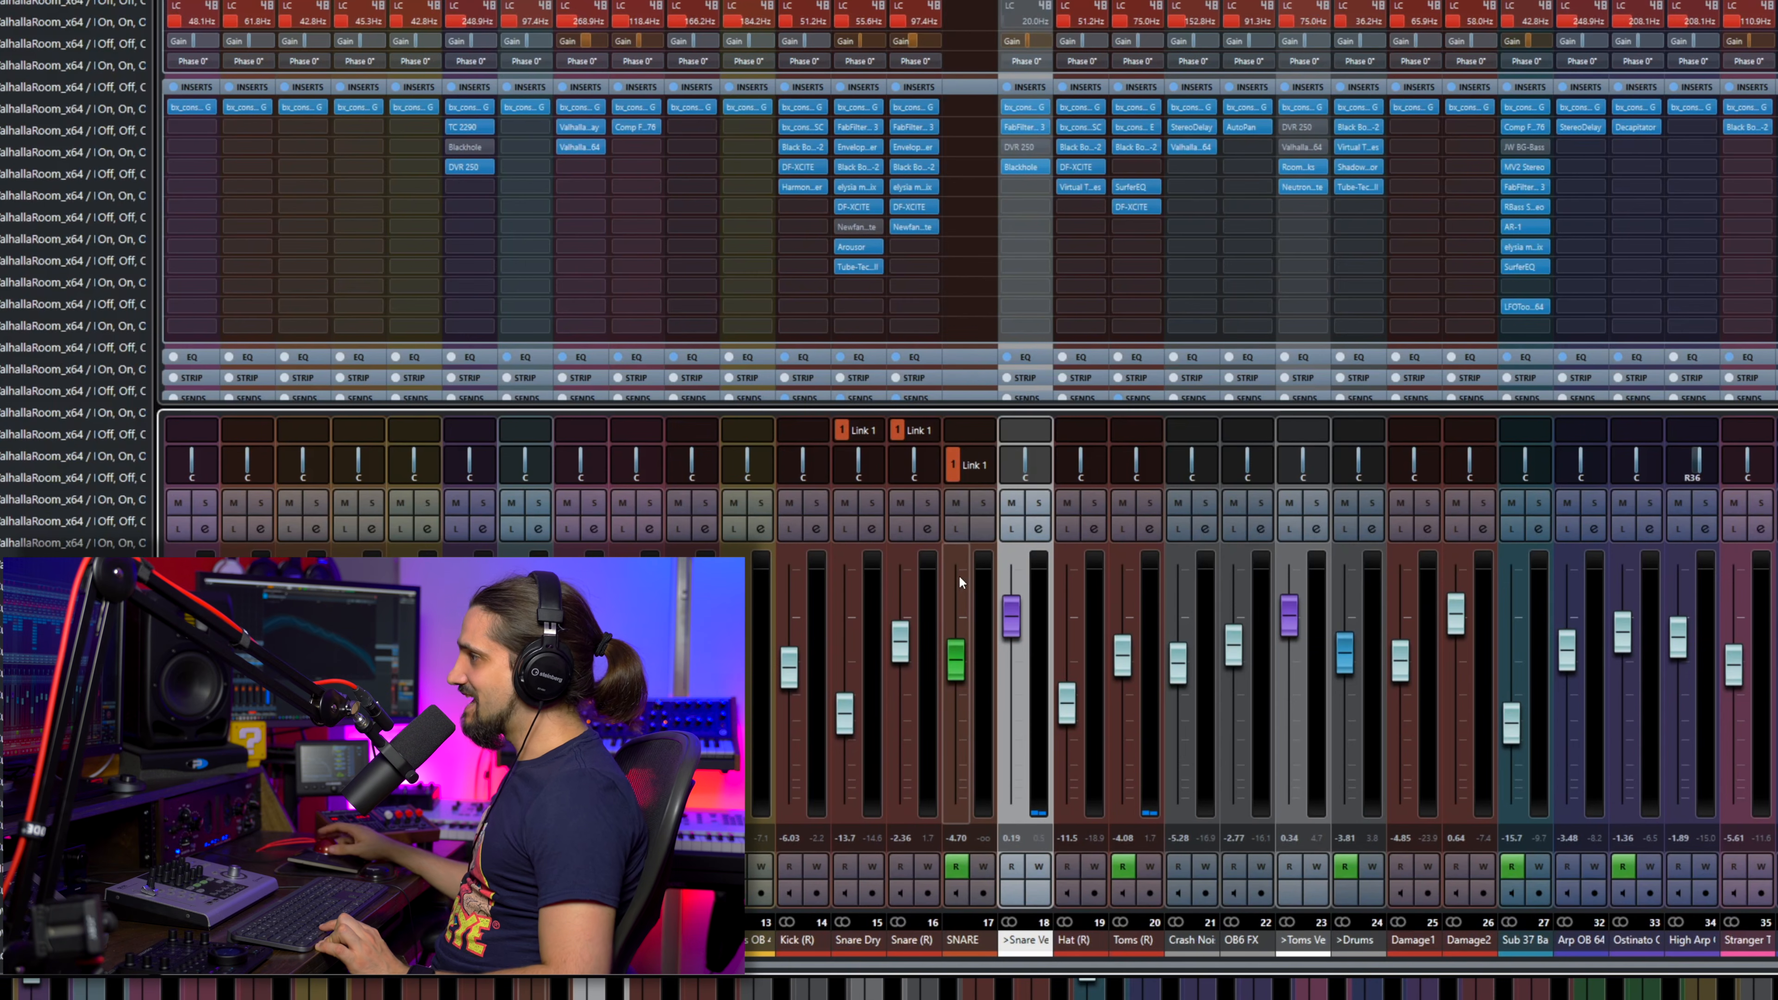
click(983, 503)
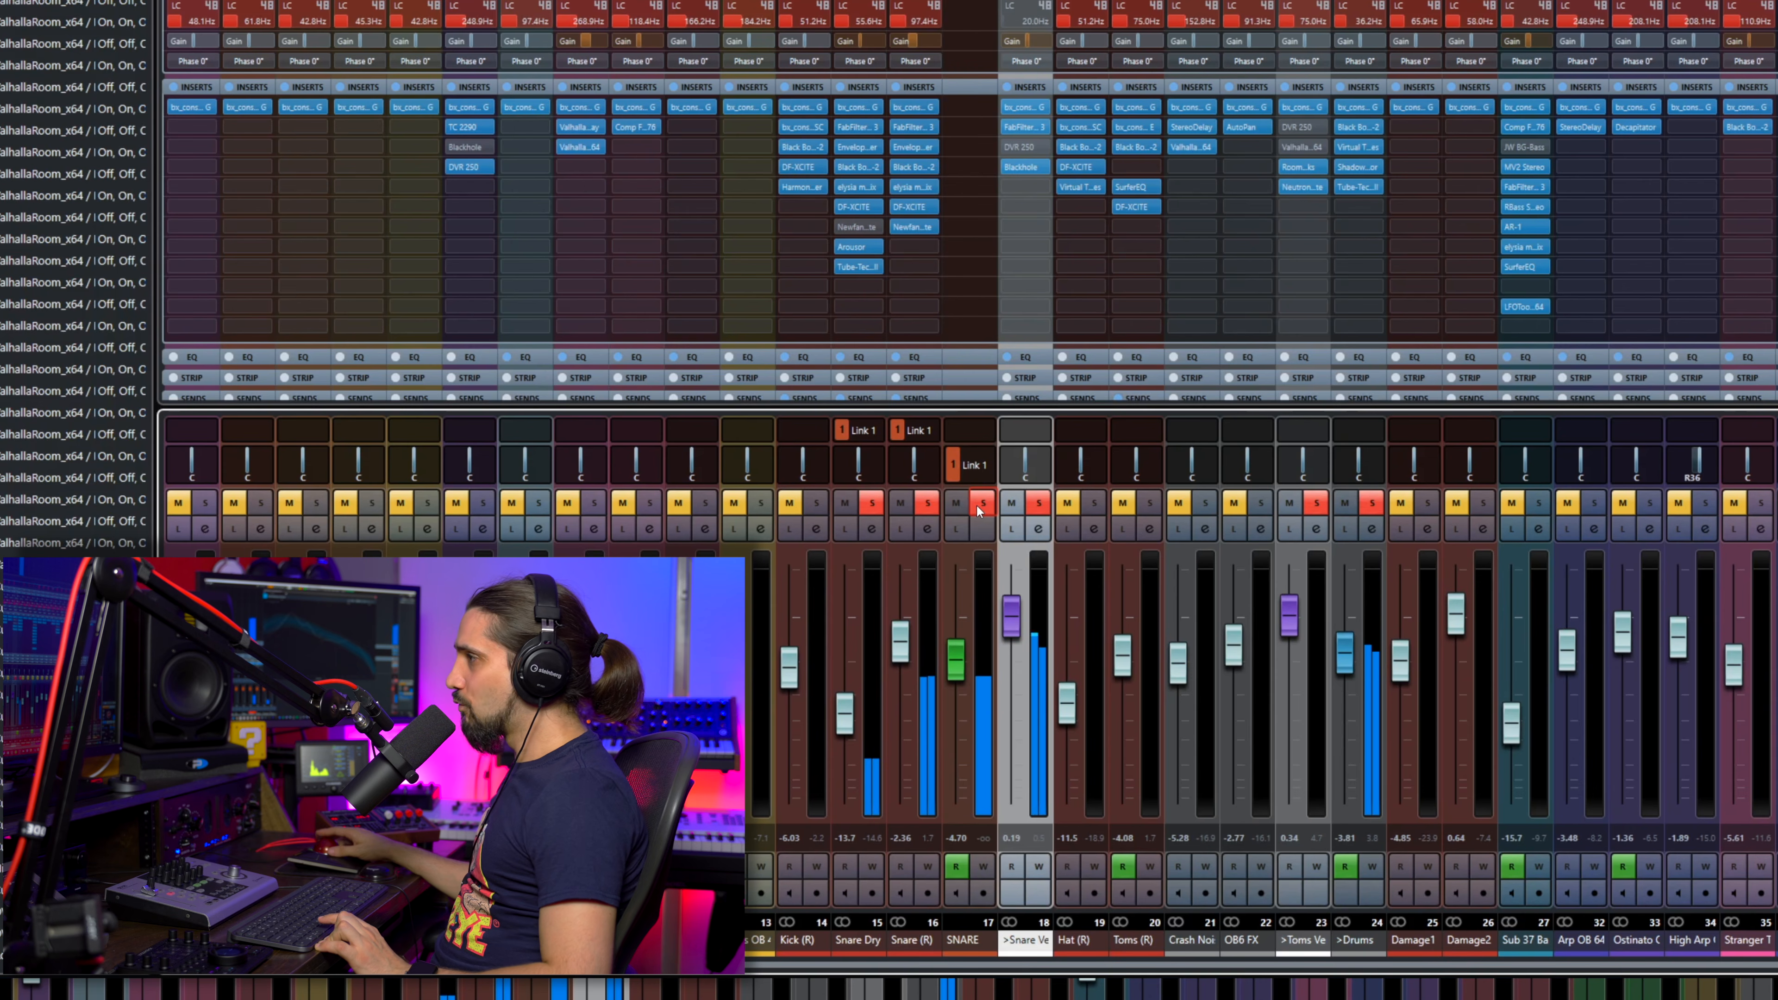
click(983, 503)
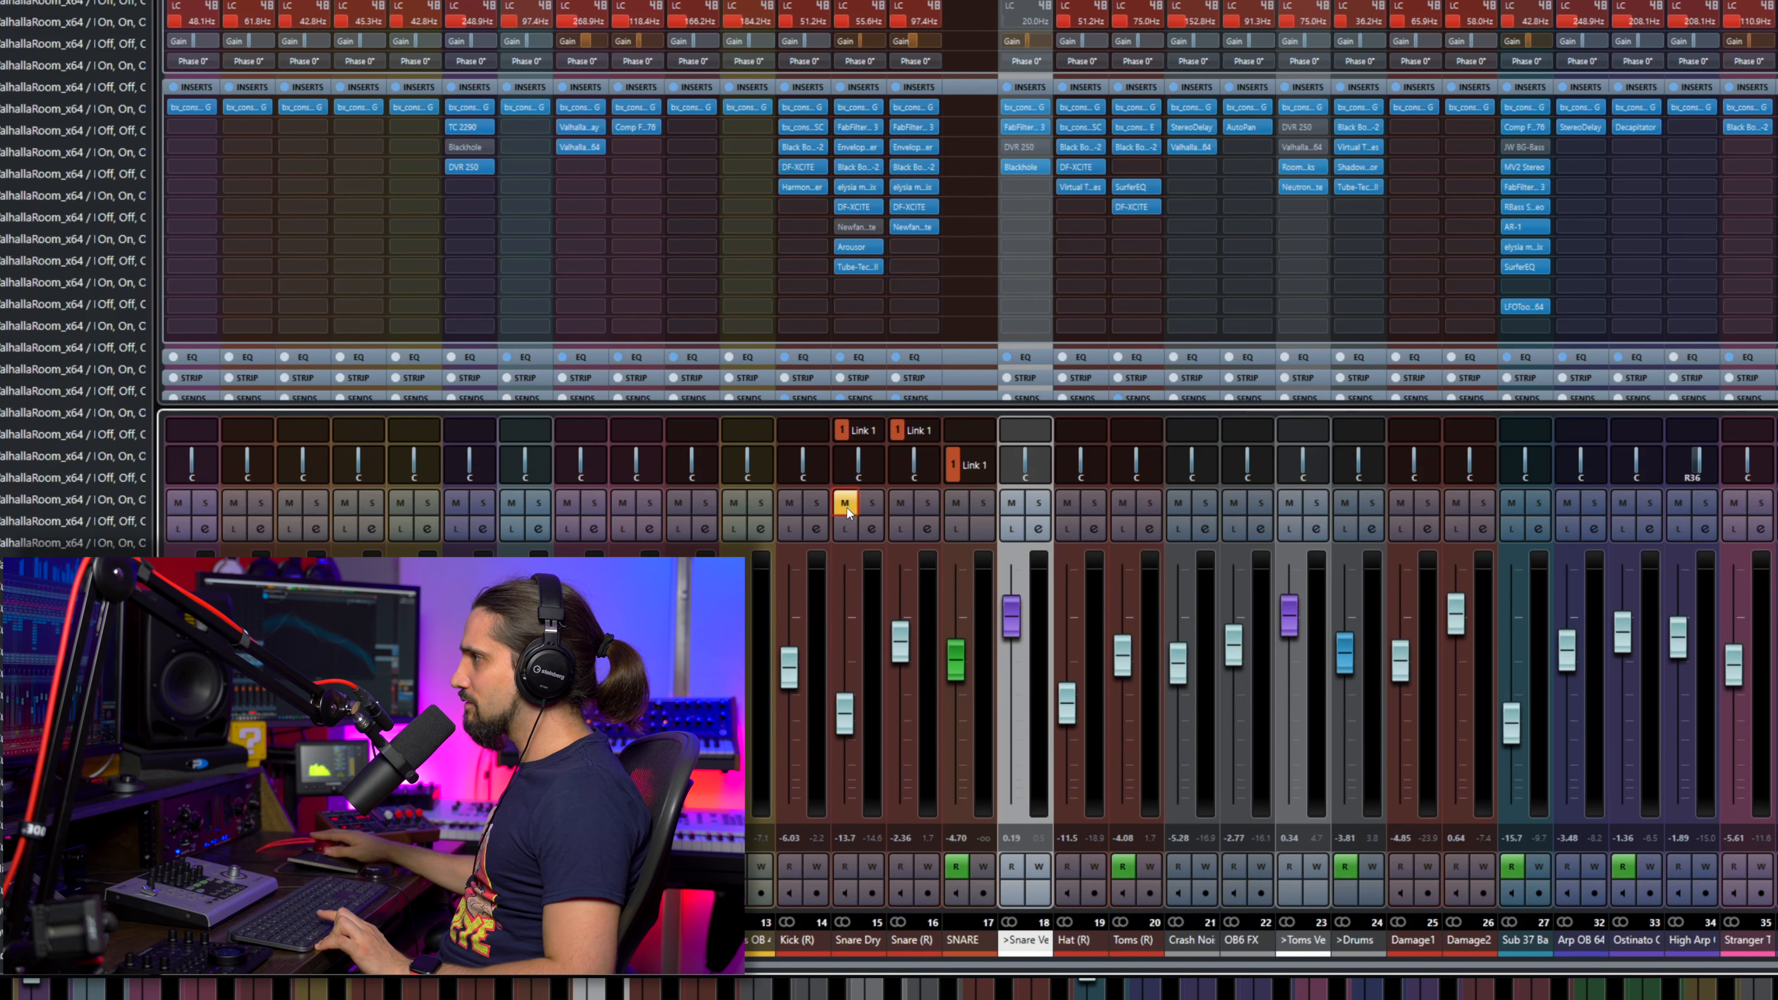
click(927, 505)
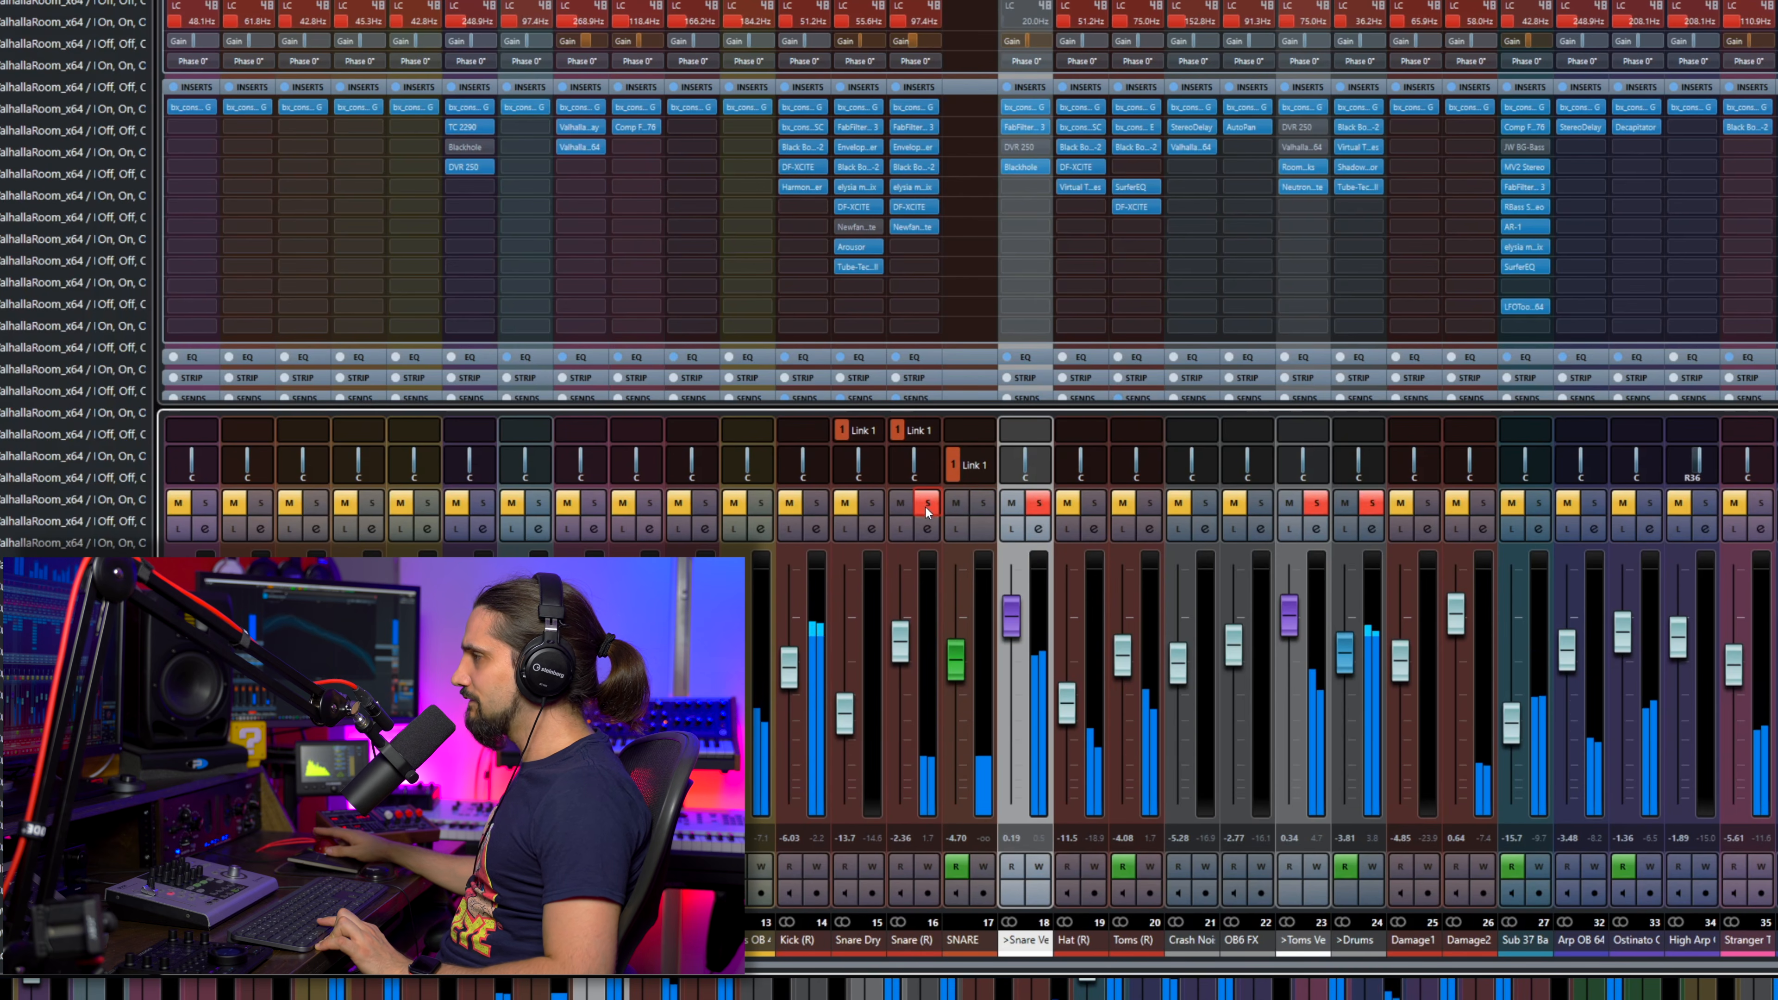
click(926, 504)
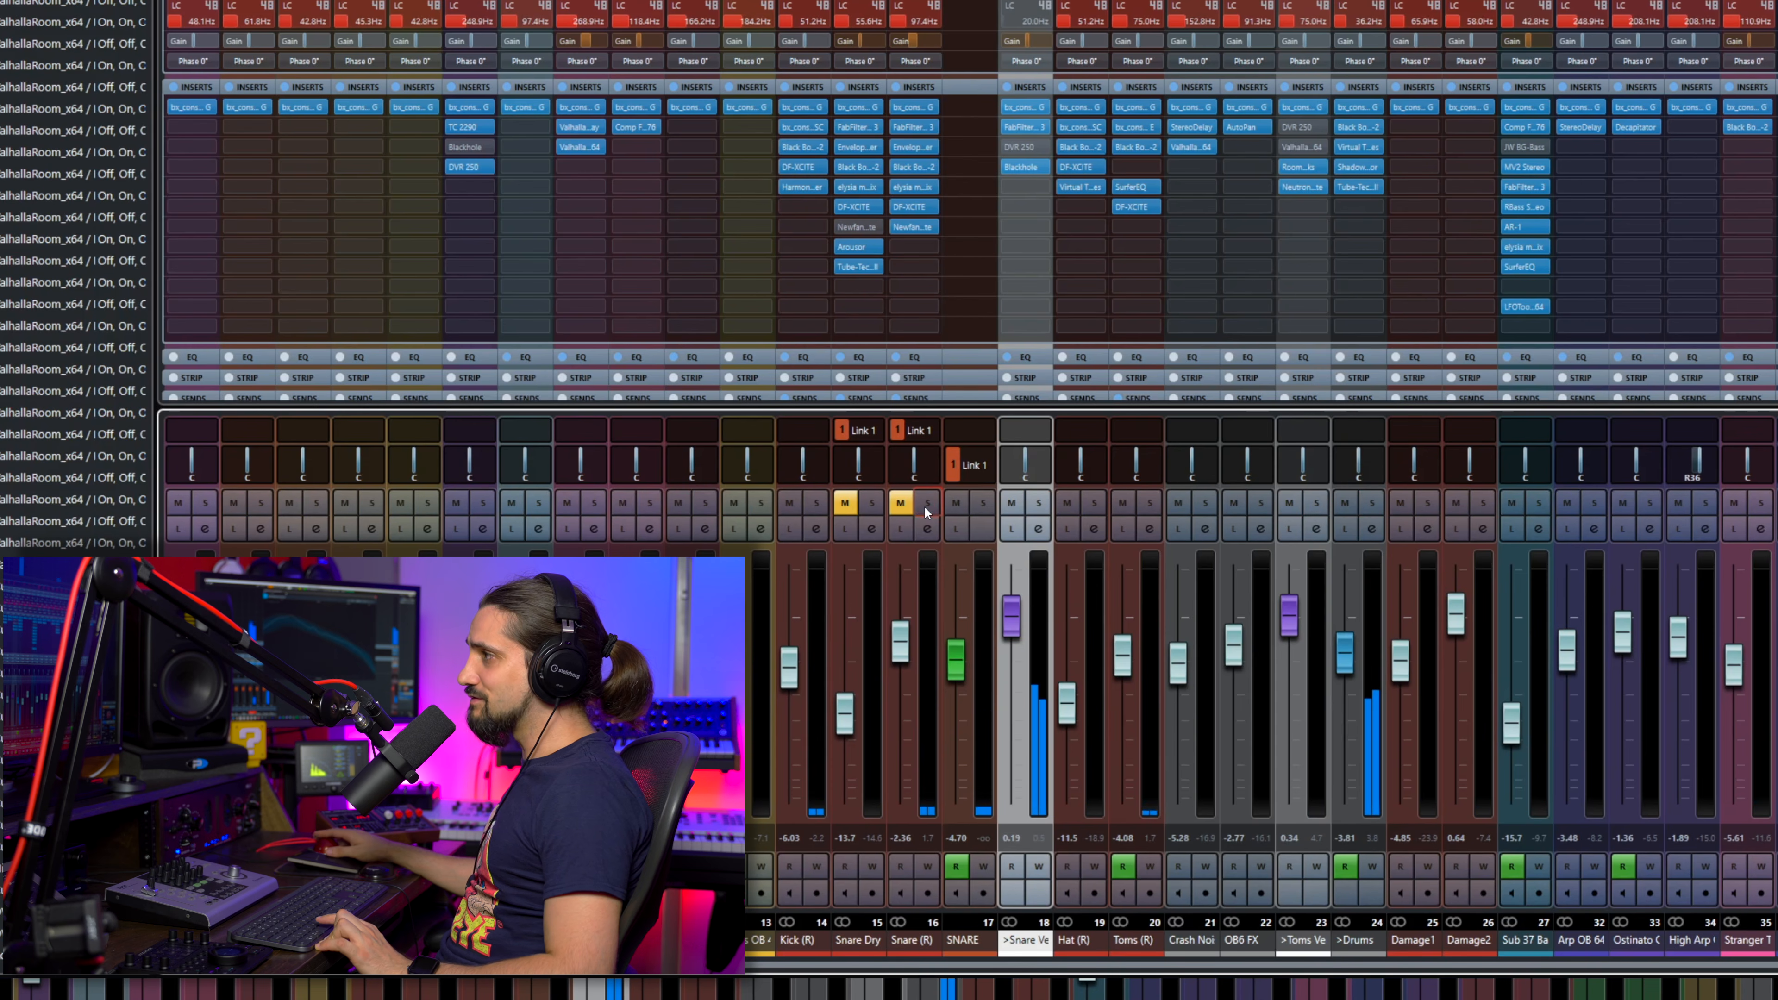
Unmute the Snare (R) channel and enable Listen on the snare reverb channel.
click(900, 502)
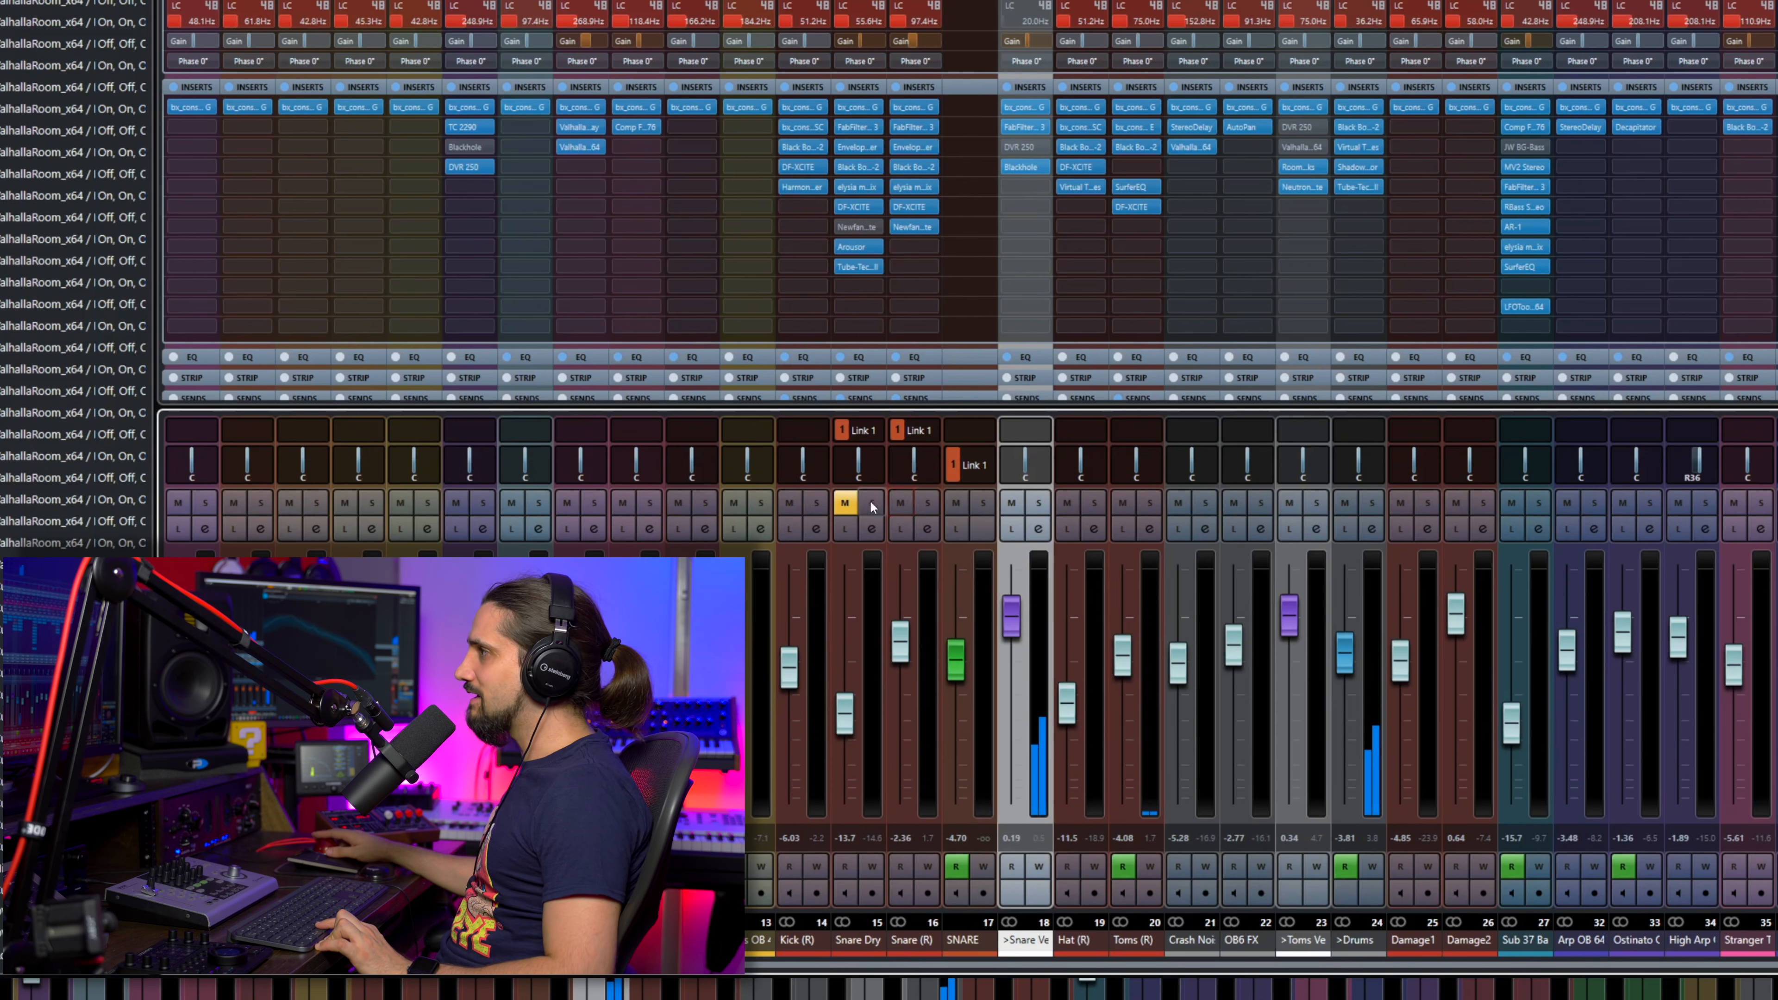
click(1013, 530)
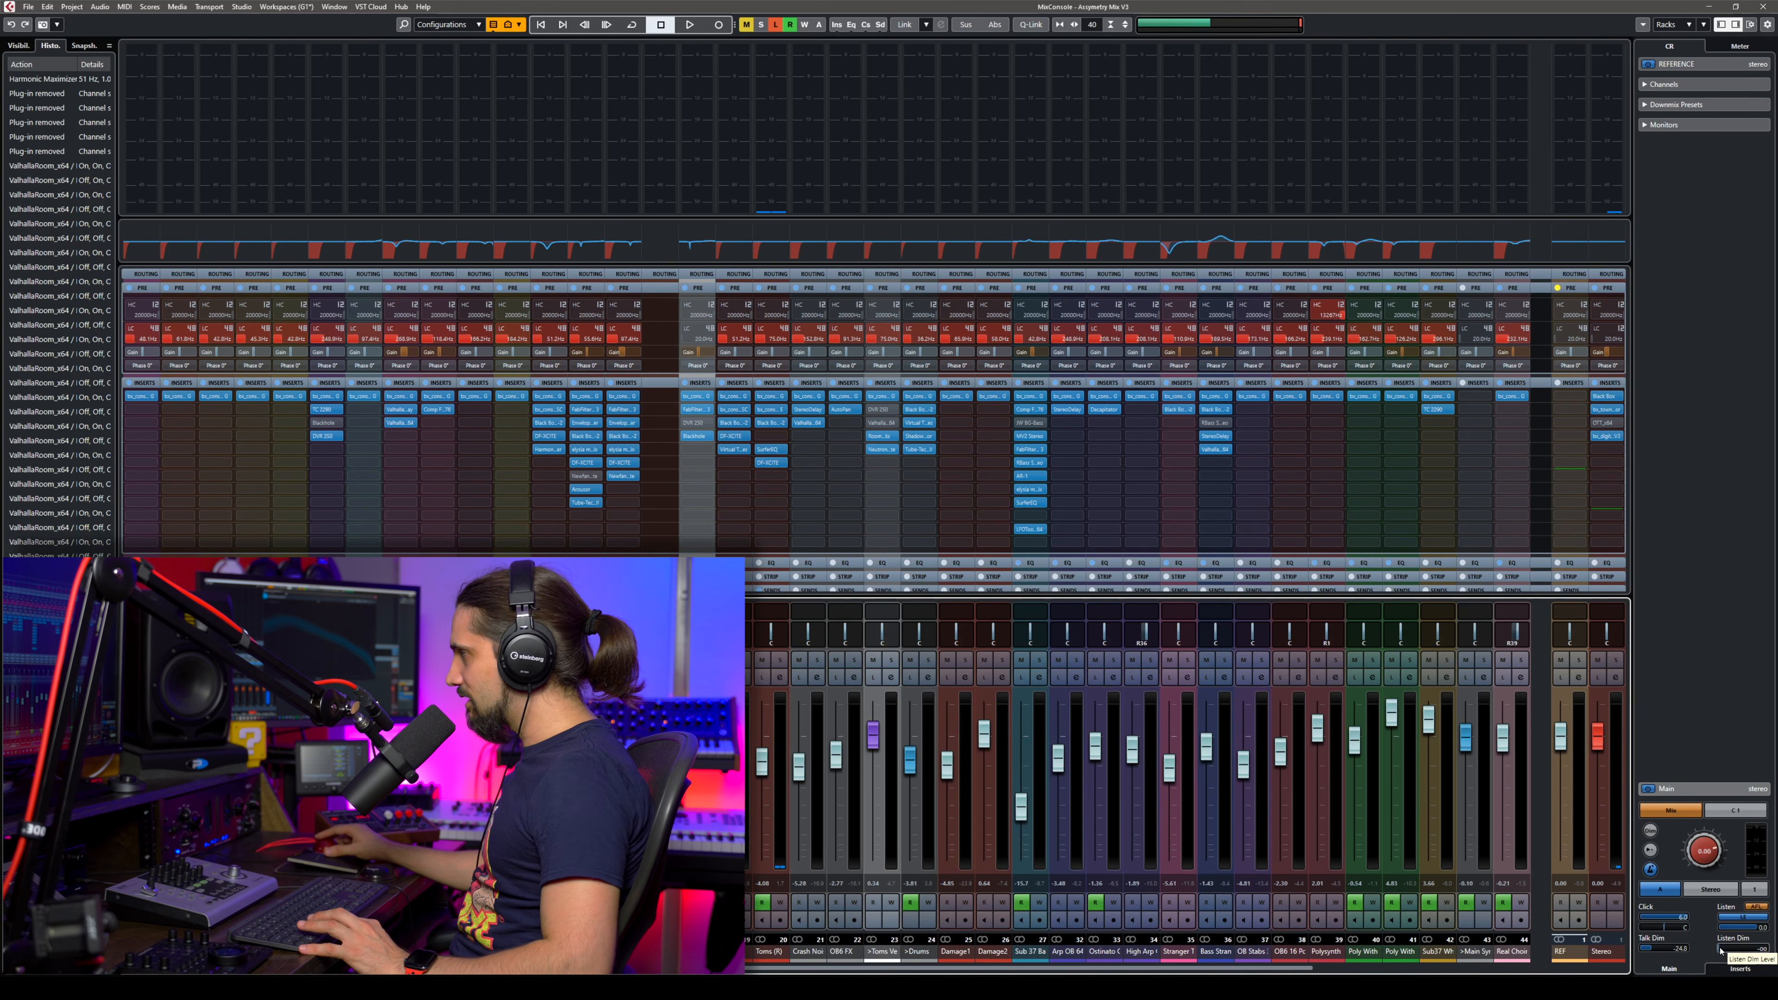
Audition the Listen Dim level during playback by raising it and lowering it fully, stop playback, and disable Listen on the snare reverb channel.
key(space)
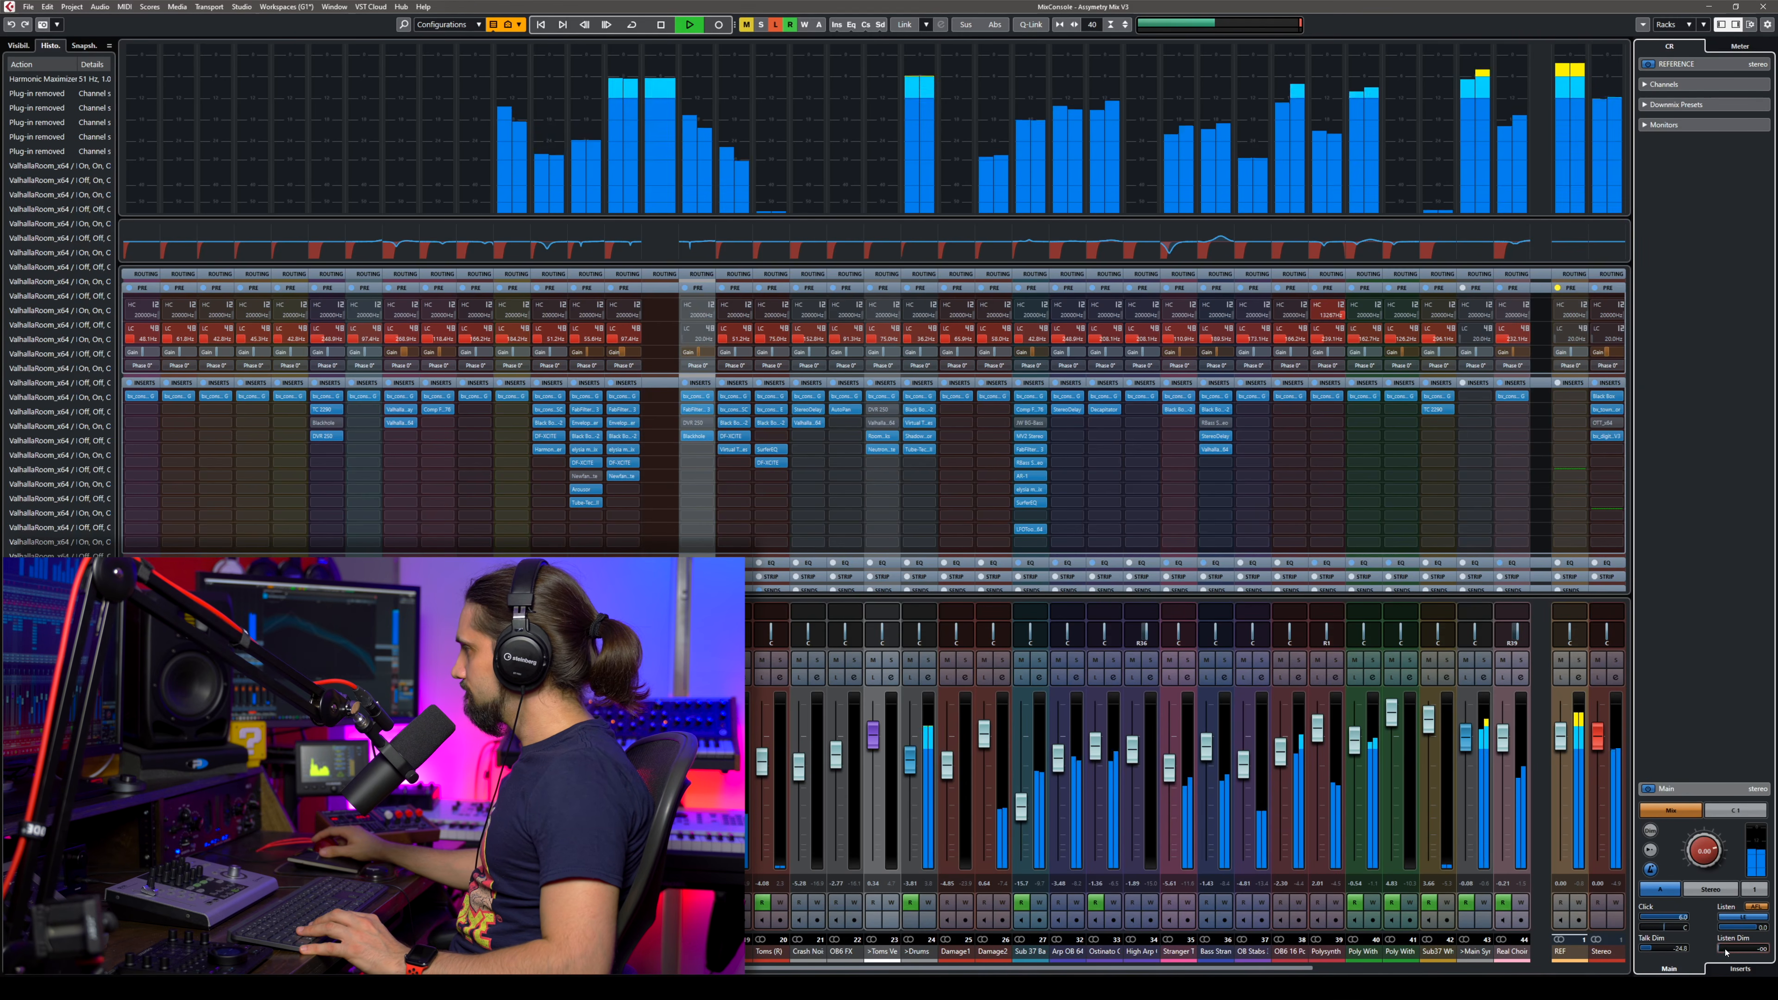
drag(1735, 950, 1770, 950)
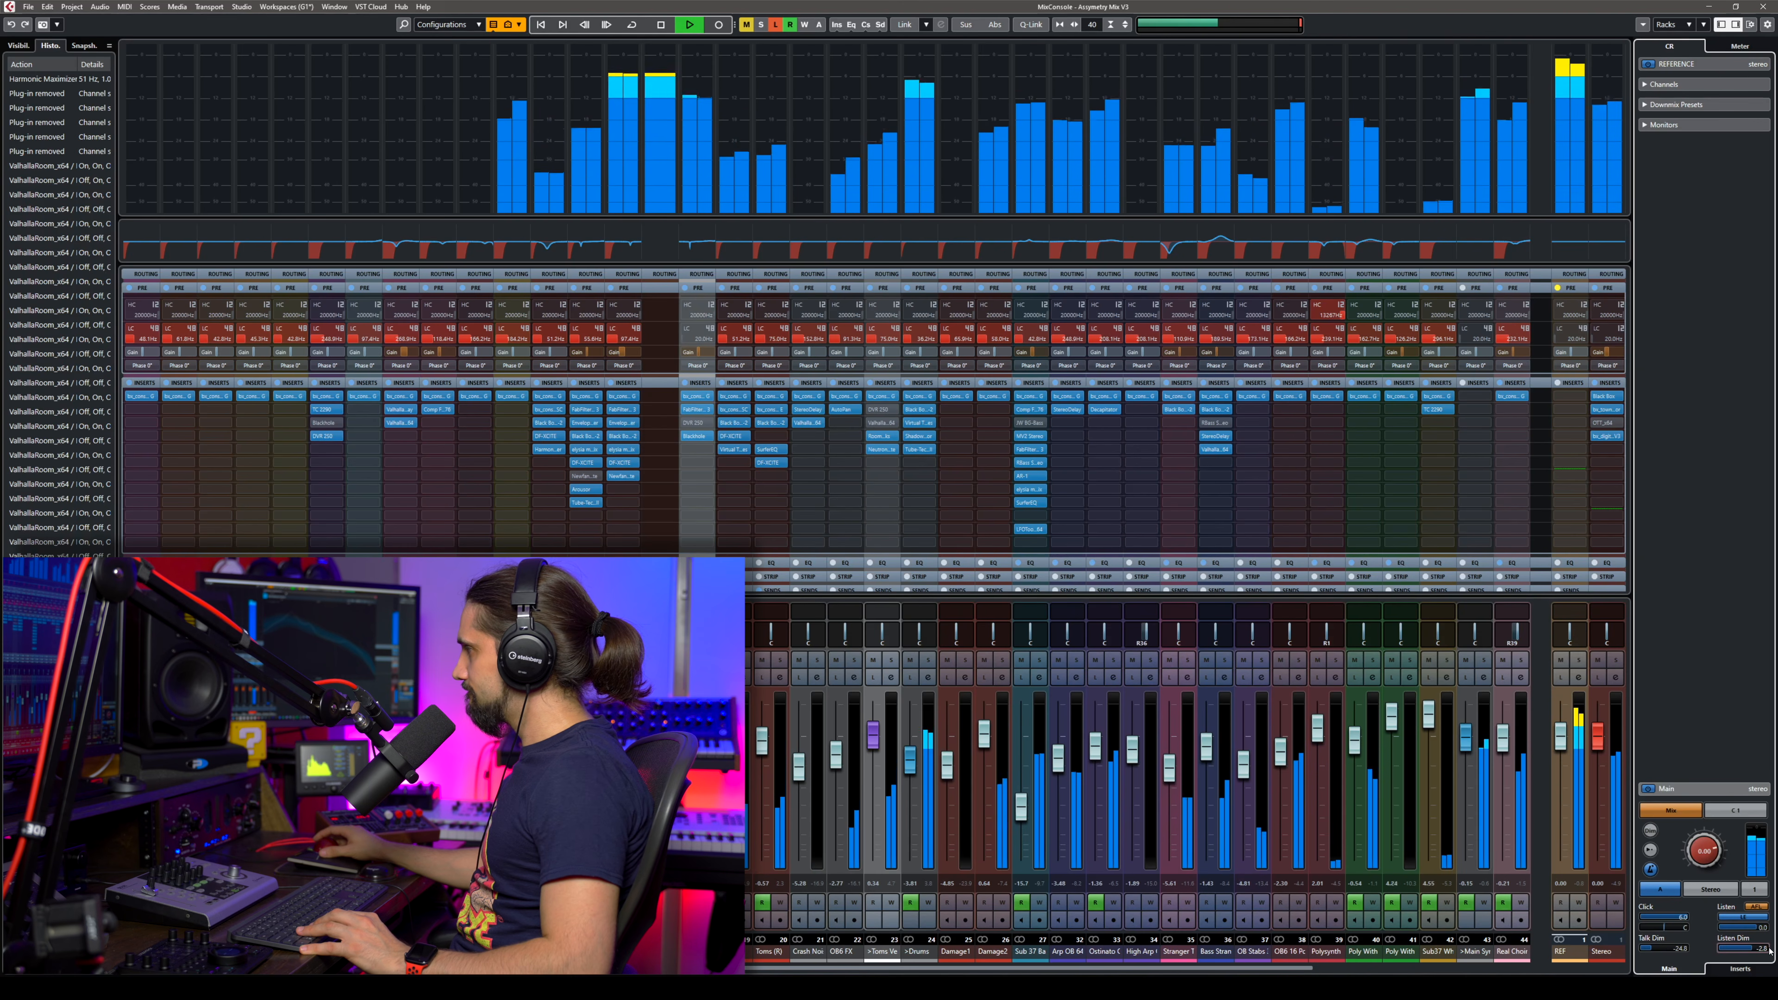
drag(1770, 951, 1714, 952)
key(space)
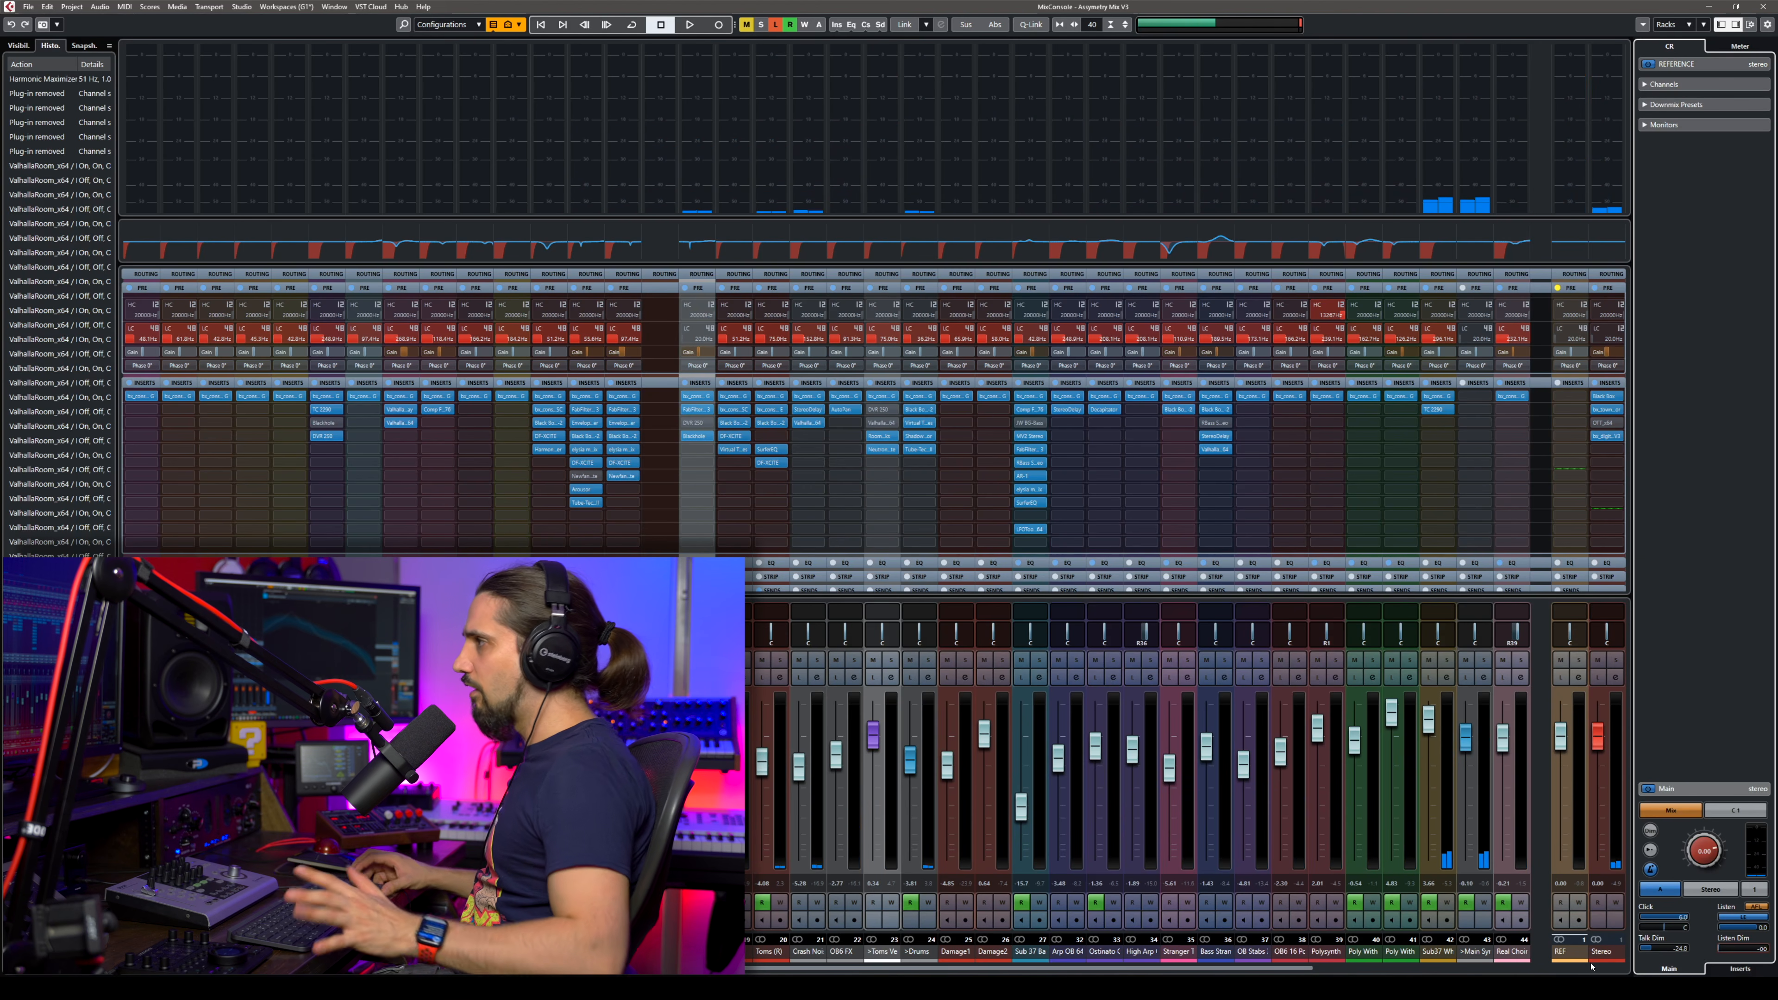
click(687, 677)
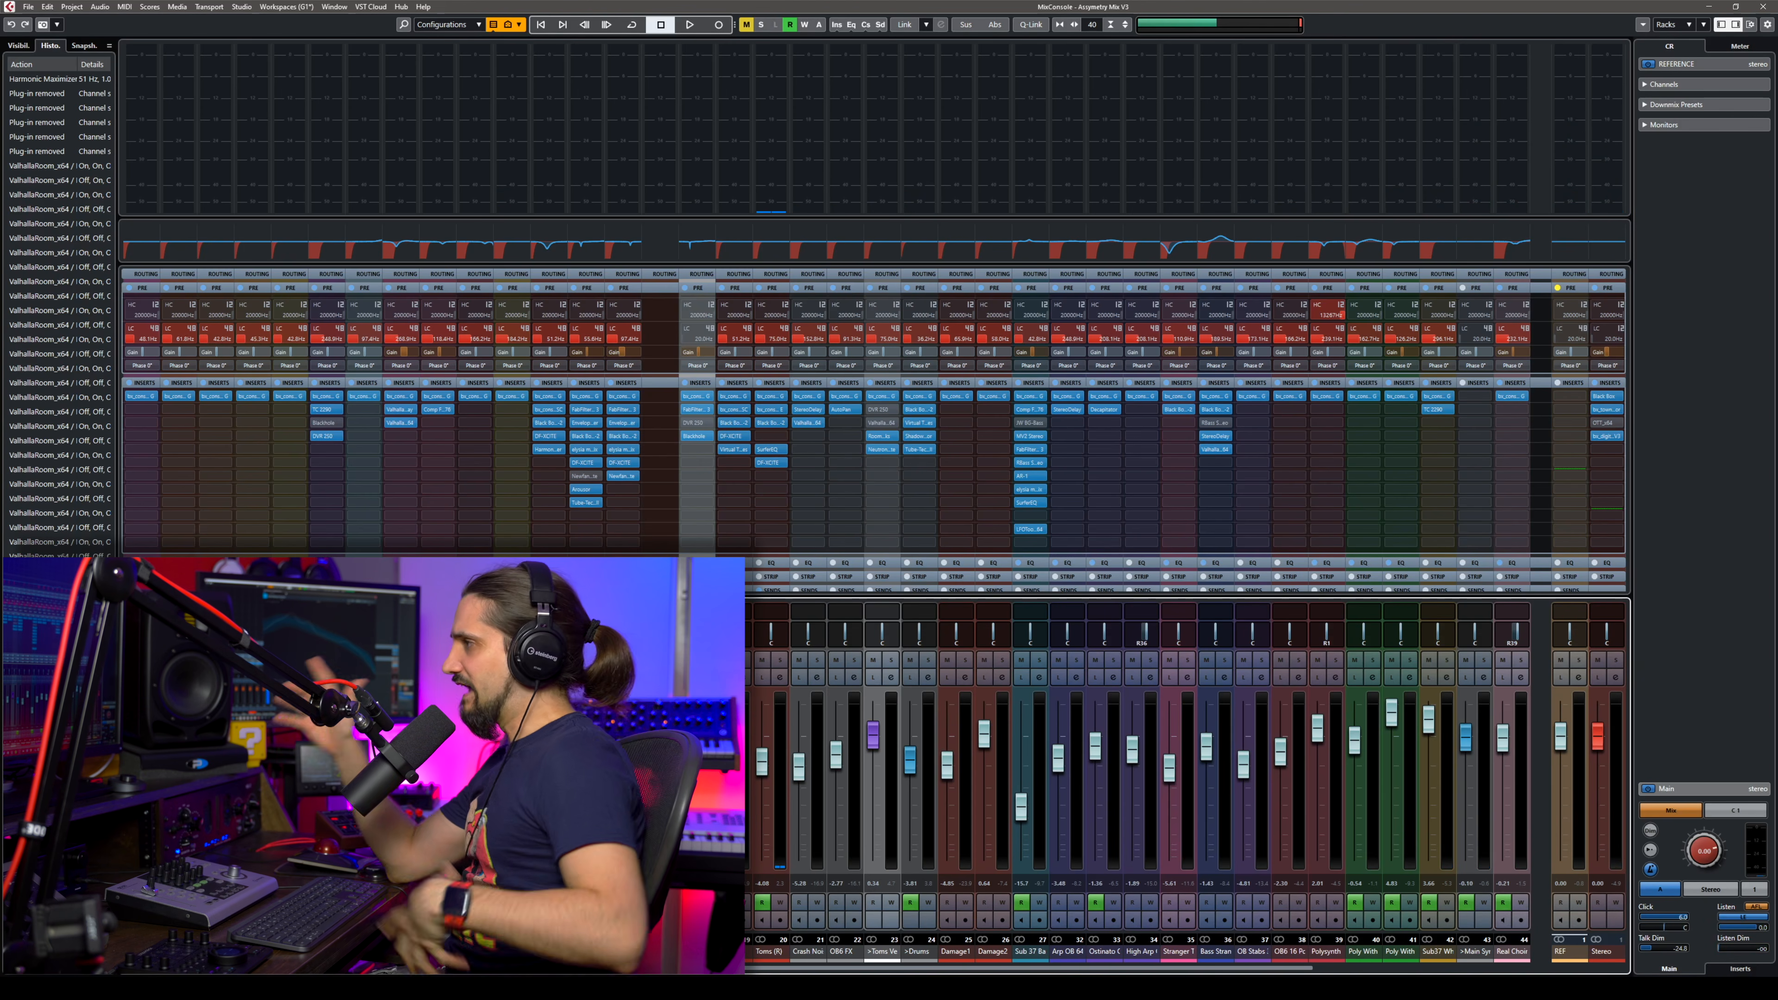